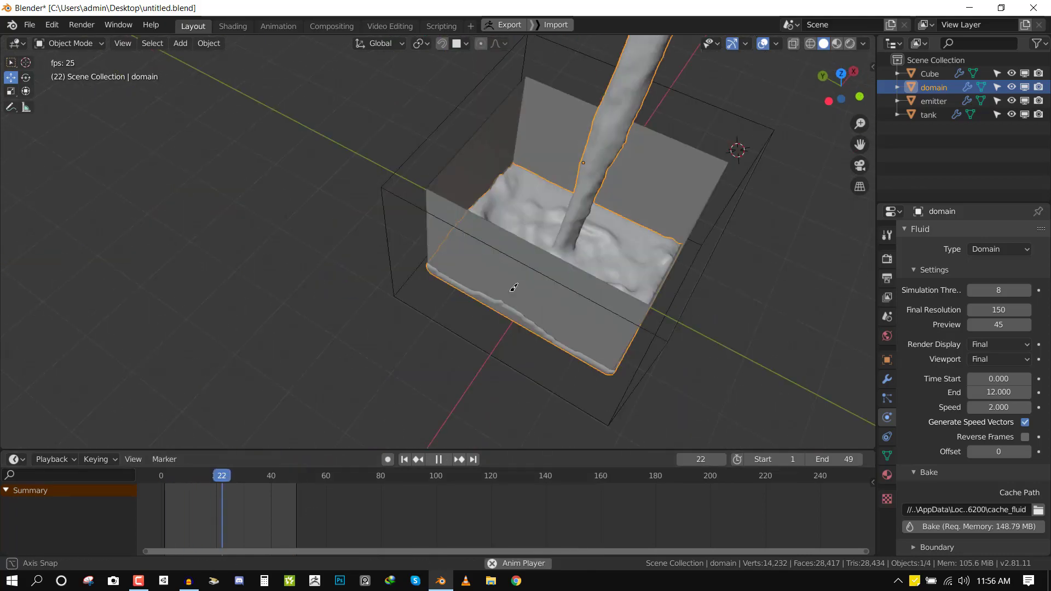
Pause the fluid animation and add a Remesh modifier in Blocks mode to the domain.
scroll(558, 279, up, 2)
scroll(569, 273, down, 5)
key(space)
scroll(584, 262, up, 4)
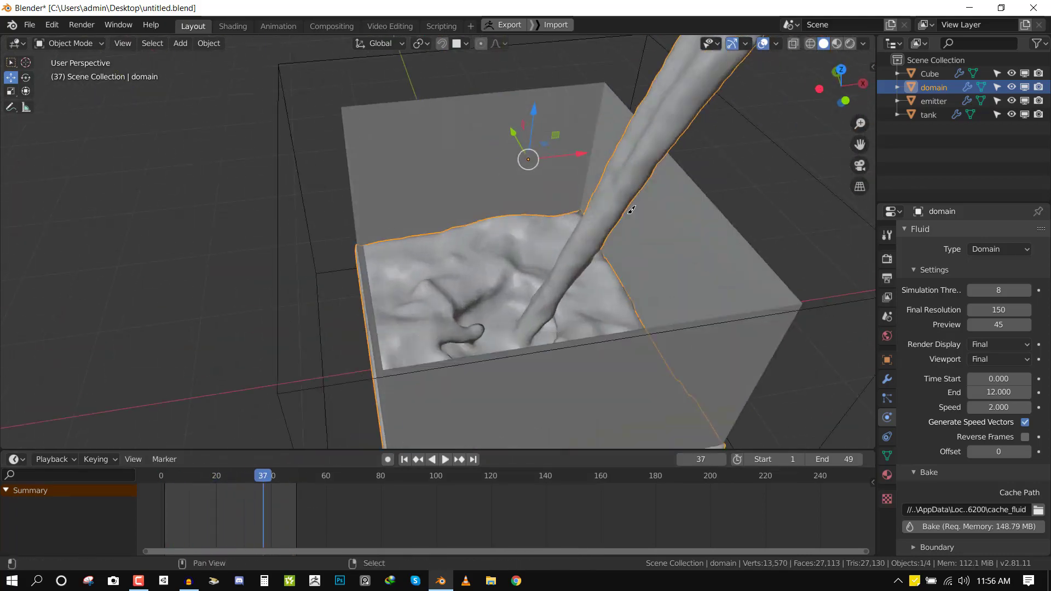
scroll(504, 309, down, 2)
click(887, 379)
shift+middle_drag(451, 297, 454, 323)
click(930, 263)
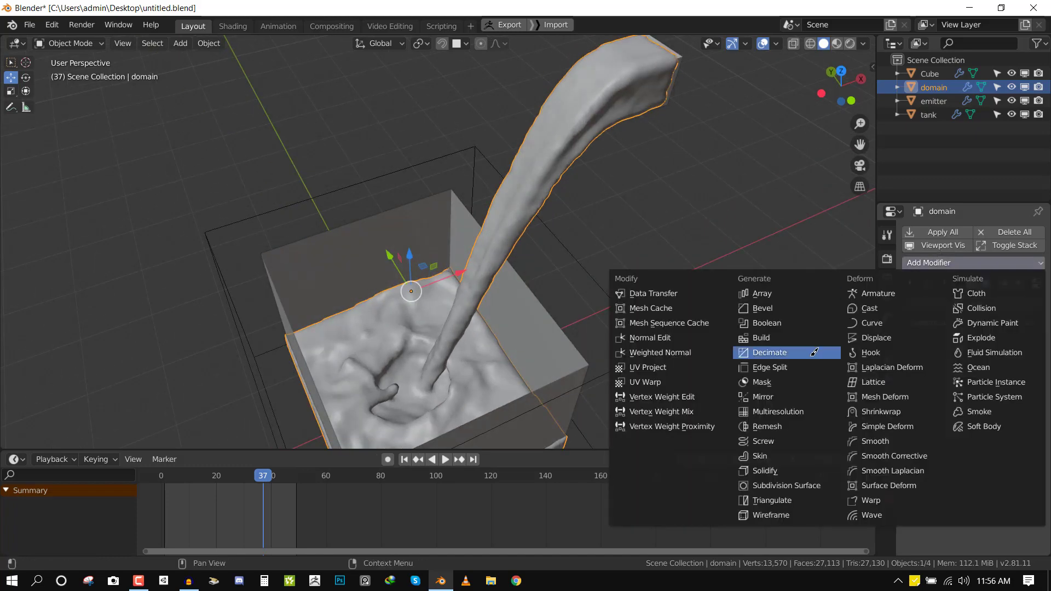
click(785, 425)
click(993, 391)
click(959, 406)
Preview the blocky fluid in playback and set the Remesh octree depth to 5.
key(space)
scroll(492, 323, down, 3)
key(space)
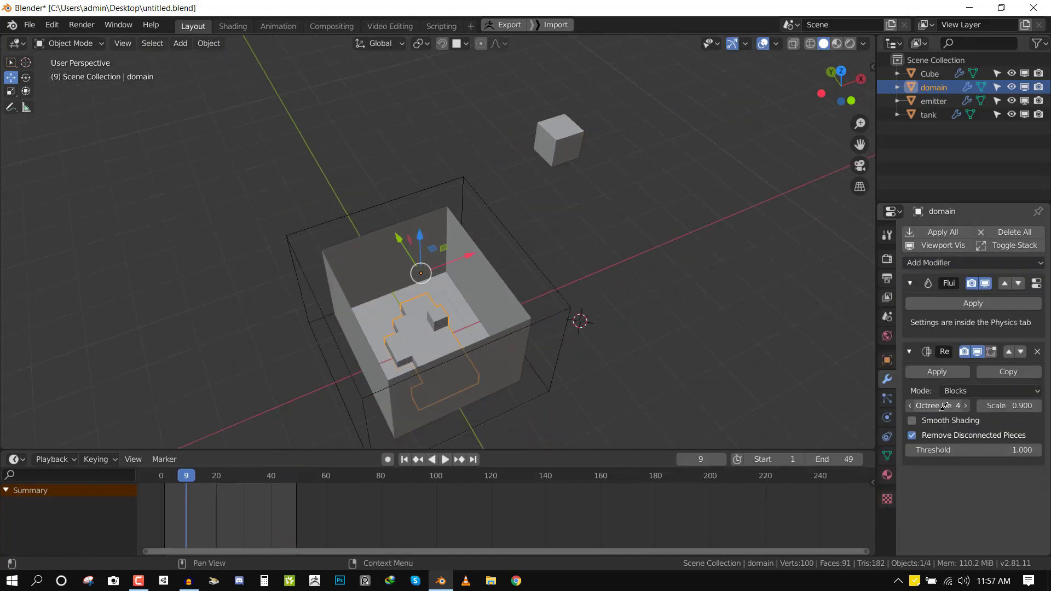
drag(944, 407, 1040, 406)
key(space)
scroll(544, 301, up, 3)
scroll(545, 300, down, 2)
middle_drag(544, 301, 555, 300)
key(space)
drag(943, 405, 840, 376)
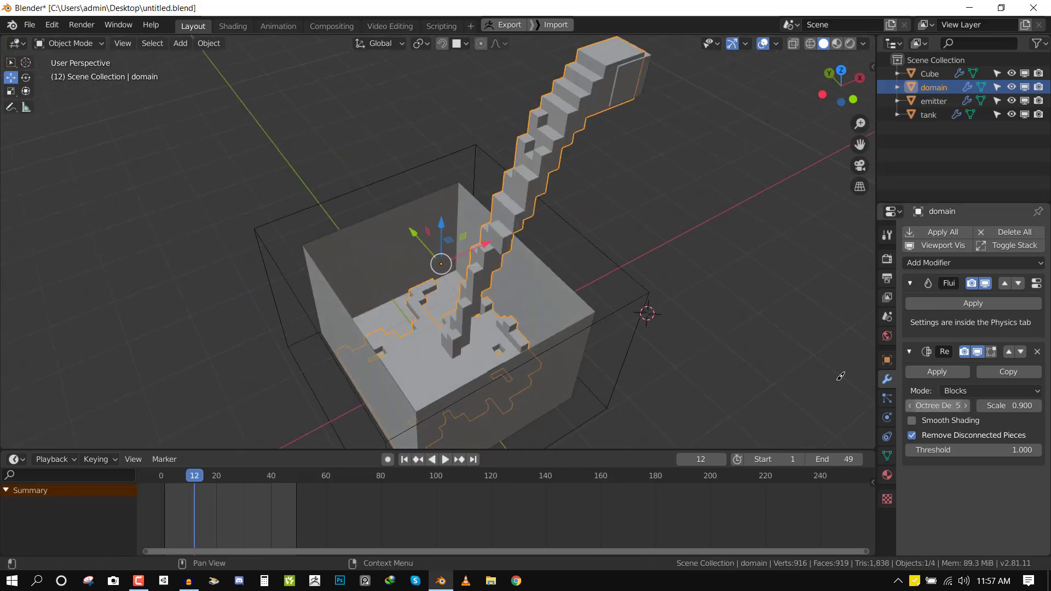
Play the blocky fluid animation once more and remove the Remesh modifier from the domain.
key(space)
middle_drag(557, 273, 542, 272)
key(space)
click(1036, 351)
Try a Smooth Corrective modifier on the domain with a changed repeat count, and remove it.
click(973, 262)
click(870, 455)
middle_drag(731, 313, 737, 312)
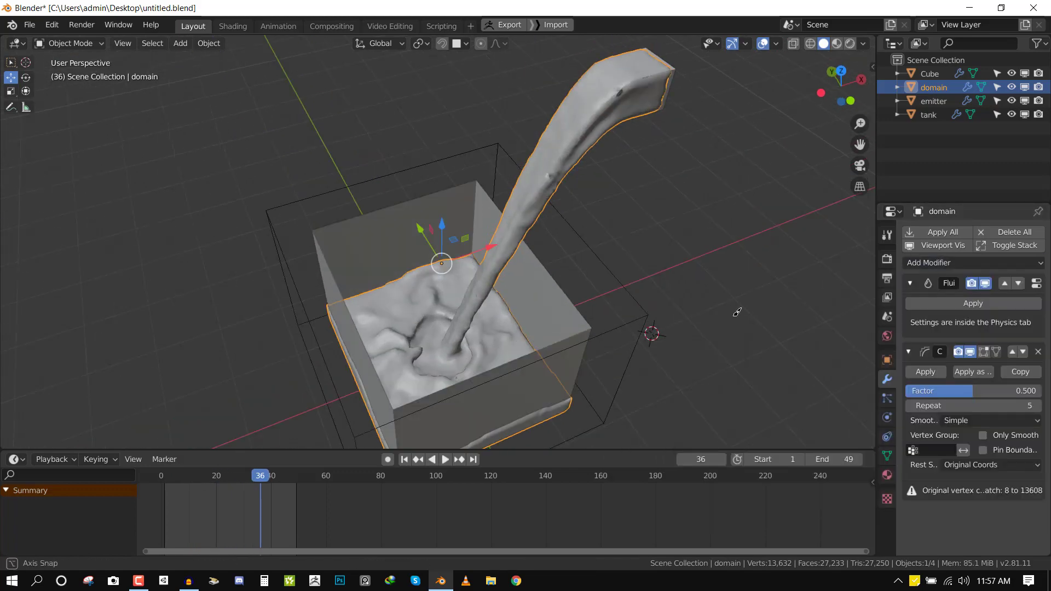
drag(1006, 405, 1032, 405)
click(1037, 351)
Add a Smooth modifier to the domain with a repeat of 8 and preview the fluid animation.
click(973, 263)
click(902, 441)
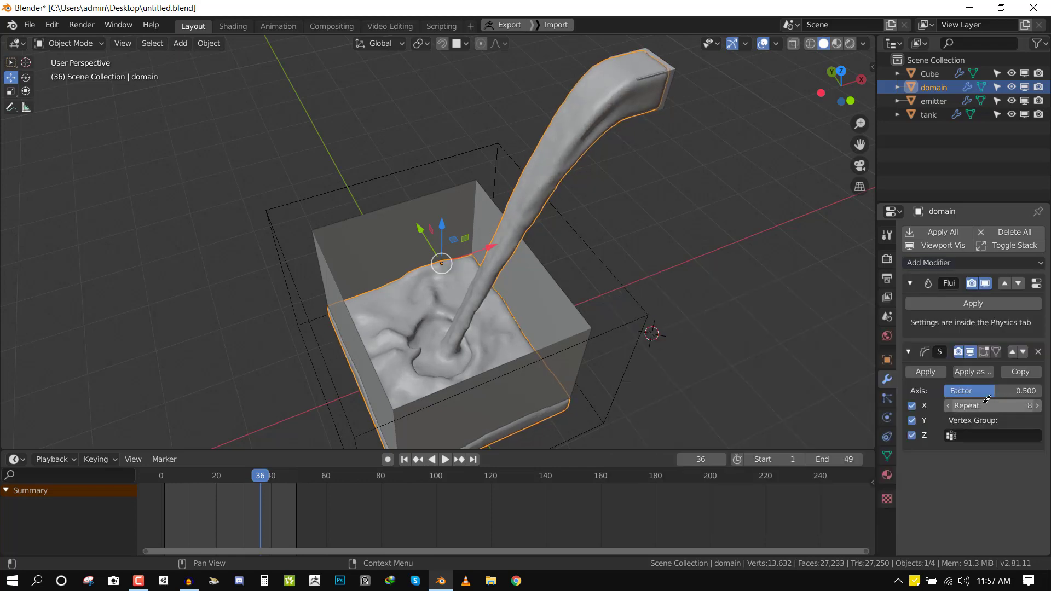
middle_drag(465, 312, 529, 263)
key(space)
middle_drag(515, 219, 392, 342)
key(space)
key(ctrl+Tab)
Add a Solidify modifier to the tank with a thickness of -0.056 m and preview the animation.
right_click(427, 328)
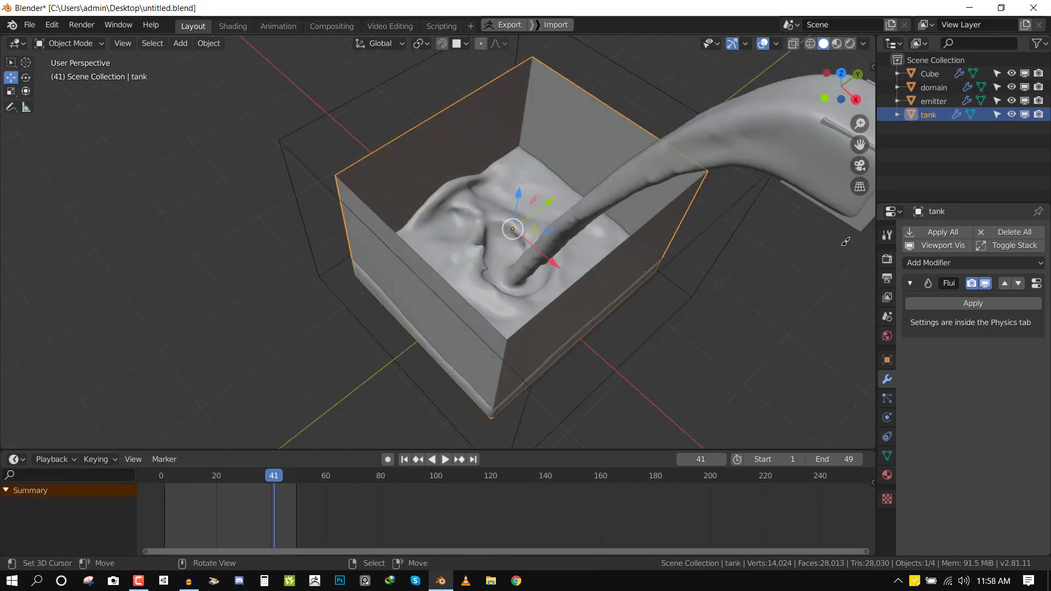
click(972, 262)
click(760, 449)
drag(937, 391, 903, 393)
key(alt+a)
middle_drag(684, 296, 668, 284)
key(space)
middle_drag(471, 350, 532, 322)
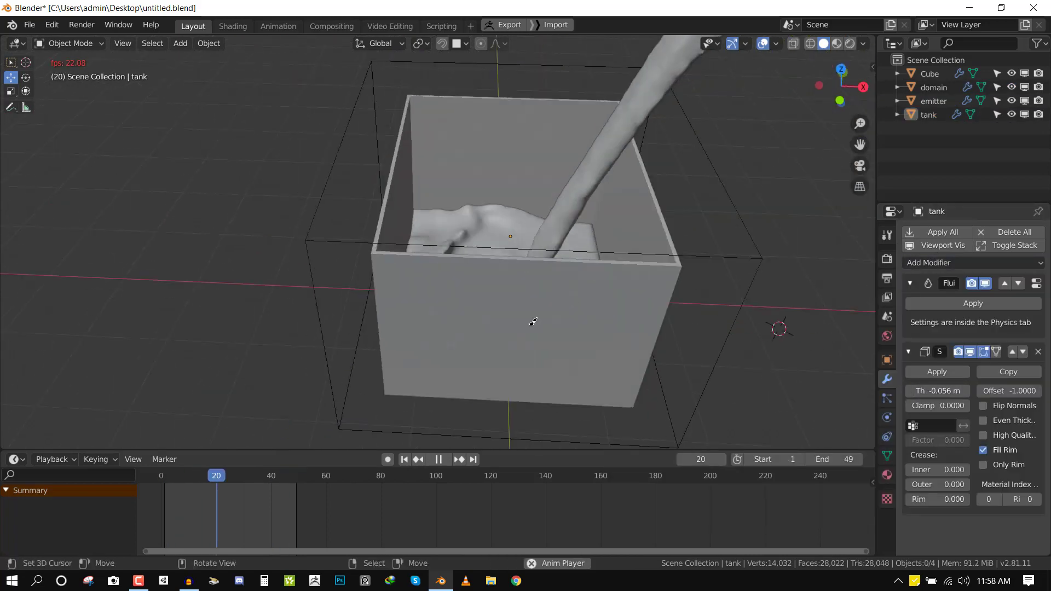
key(space)
Give the tank a new material with a translucent cyan viewport color of H 0.524, S 0.687, V 0.906 and alpha 0.322.
right_click(532, 322)
click(887, 474)
click(964, 275)
click(943, 297)
click(997, 318)
click(965, 136)
drag(988, 297, 939, 297)
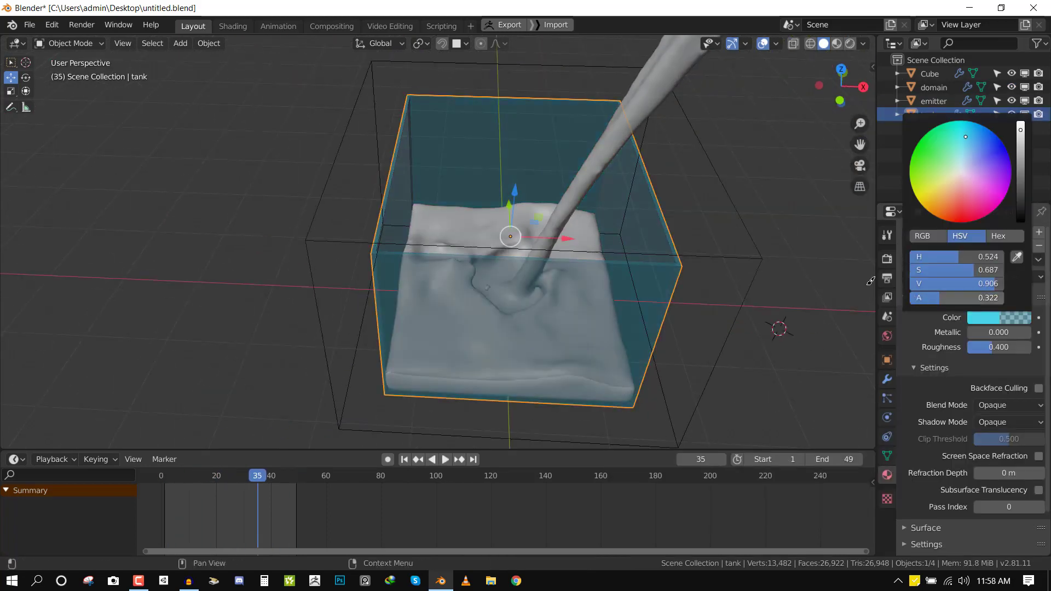
key(alt+a)
key(space)
middle_drag(684, 257, 519, 227)
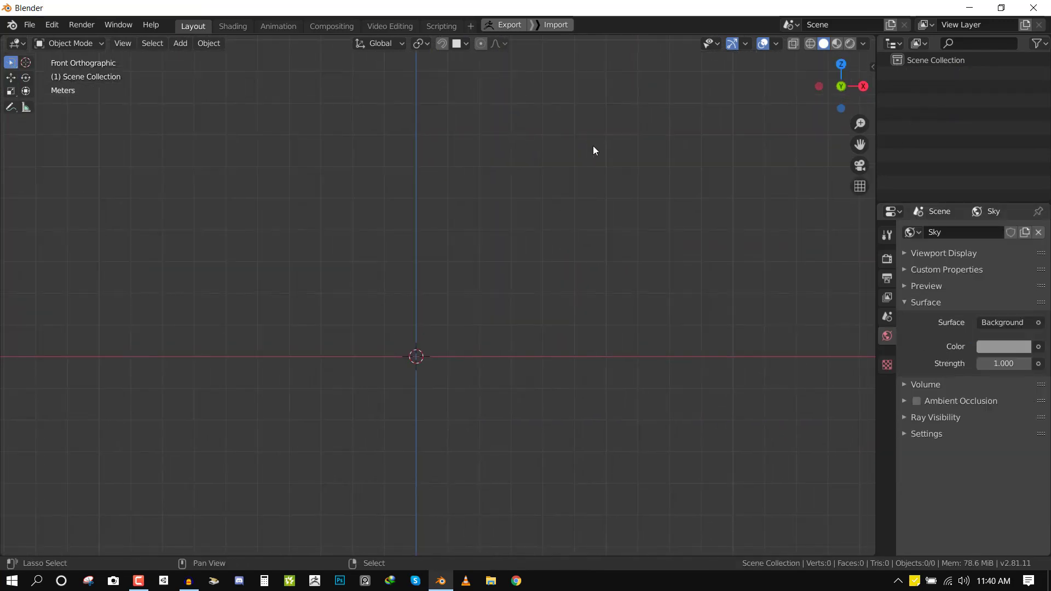
Add a cube mesh at the origin and raise it along Z so it rests on the ground.
key(shift+a)
mouse_move(597, 140)
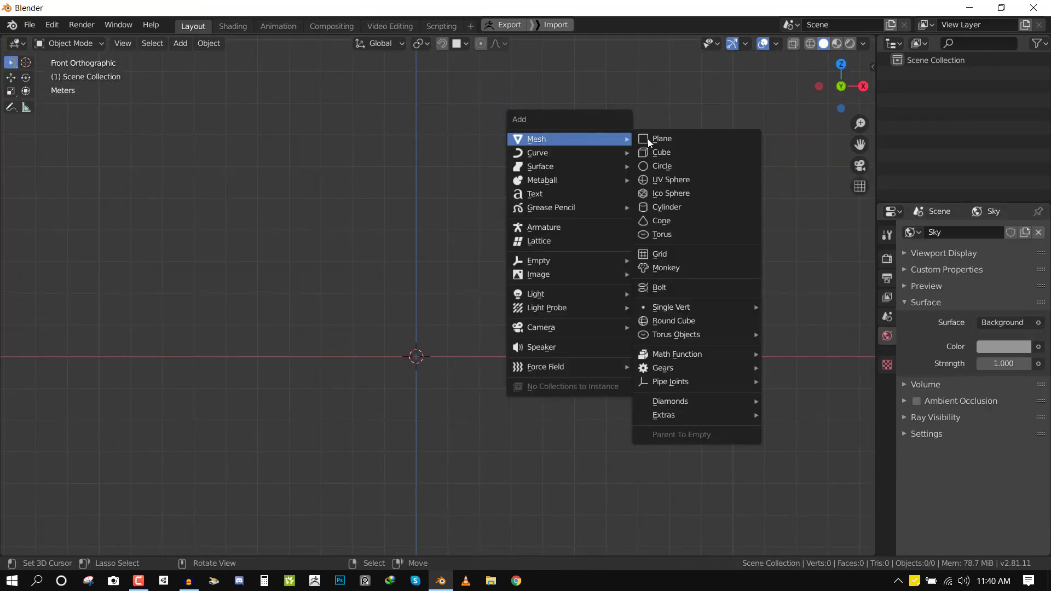
click(692, 153)
middle_drag(457, 345, 442, 348)
key(shift+space)
key(g)
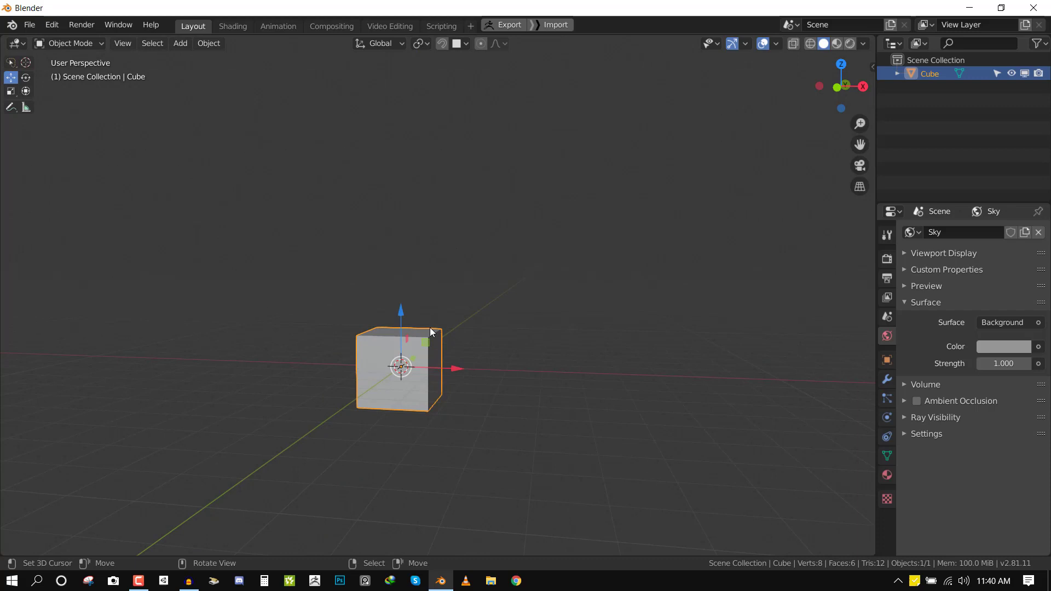
key(KP_1)
drag(398, 308, 413, 288)
Scale the cube up along the X axis and along the Y axis to widen it.
key(s)
key(x)
click(455, 353)
middle_drag(457, 359, 569, 296)
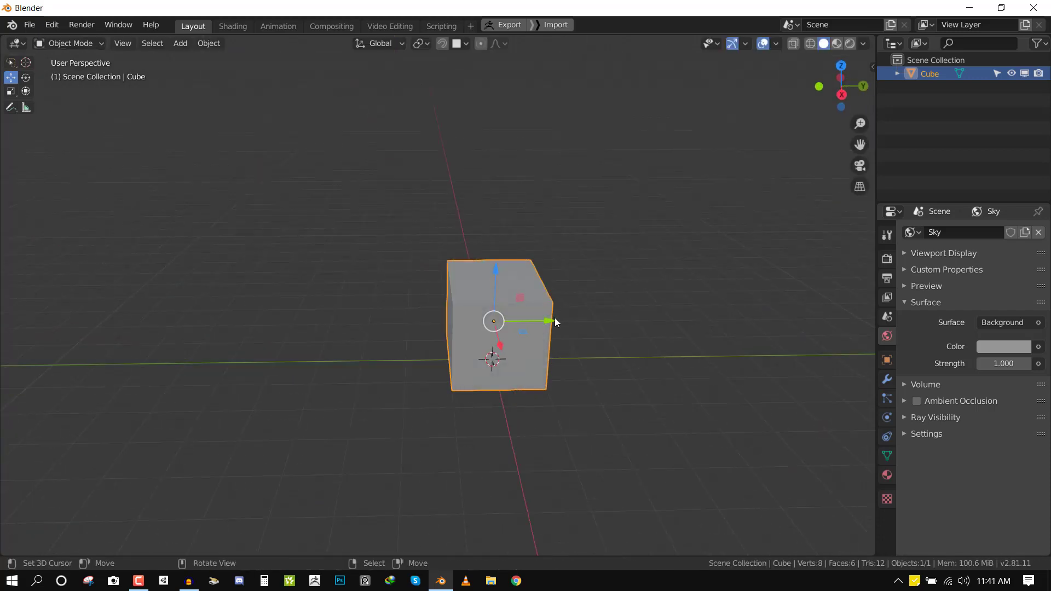
key(s)
key(y)
click(587, 316)
Delete the cube's top face in Edit Mode to make an open box, and return to Object Mode.
key(Tab)
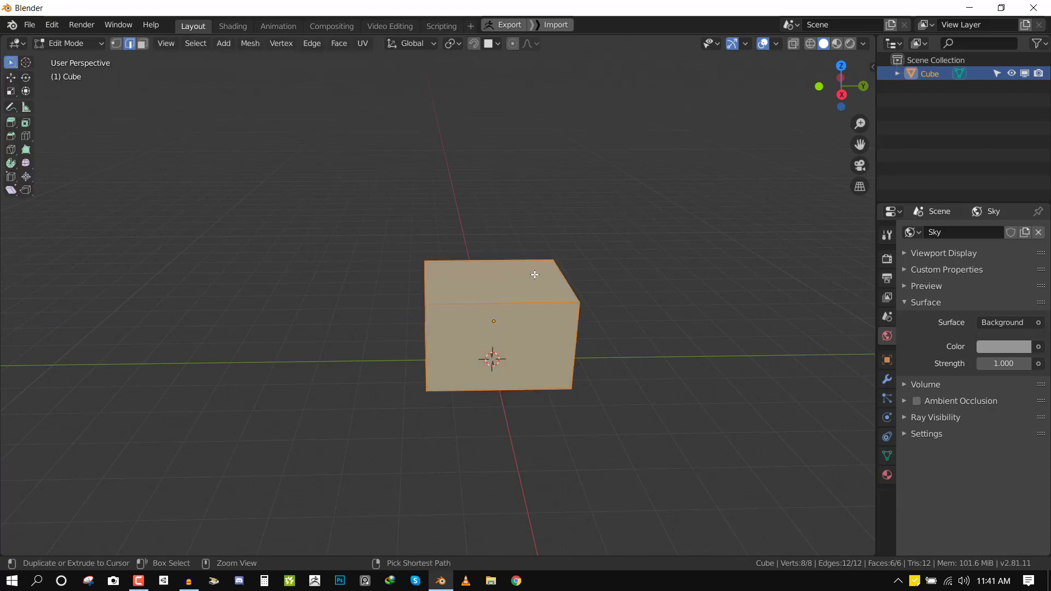
key(Tab)
key(Tab)
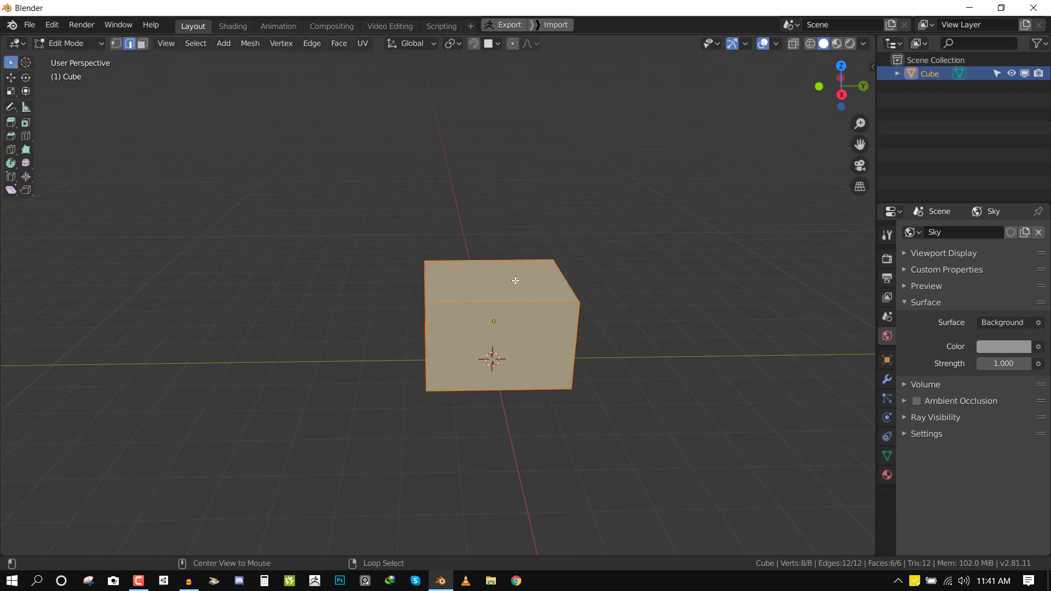
key(3)
click(517, 279)
middle_drag(517, 279, 661, 335)
key(x)
click(573, 317)
key(shift+space)
key(g)
scroll(661, 335, up, 3)
key(Tab)
scroll(659, 330, down, 4)
middle_drag(605, 356, 610, 269)
key(ctrl+a)
key(Escape)
right_click(688, 338)
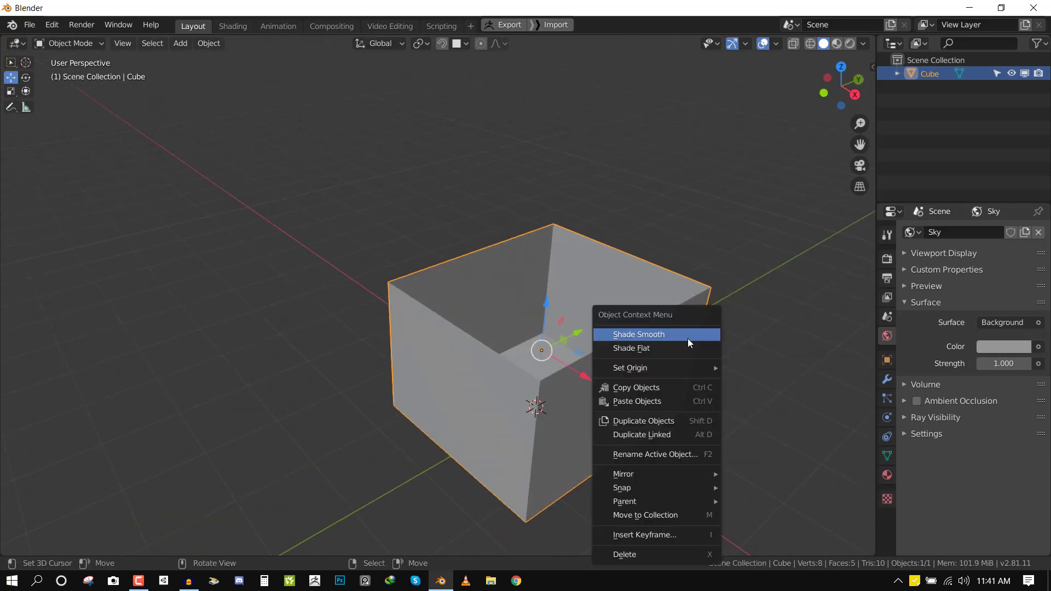
mouse_move(681, 369)
click(767, 381)
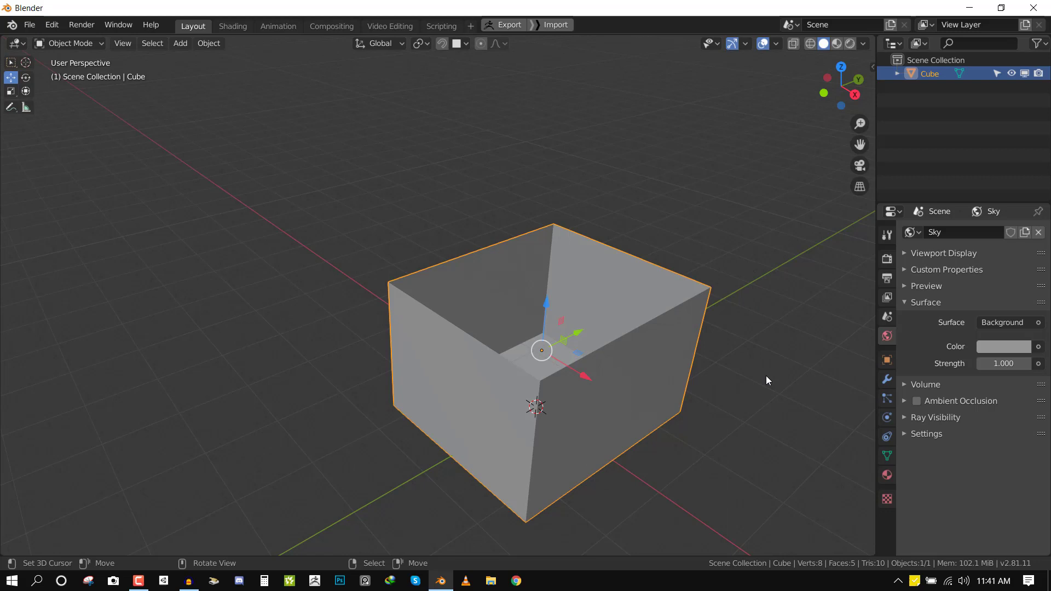
Apply the open box's rotation and scale, and deselect it.
key(ctrl+a)
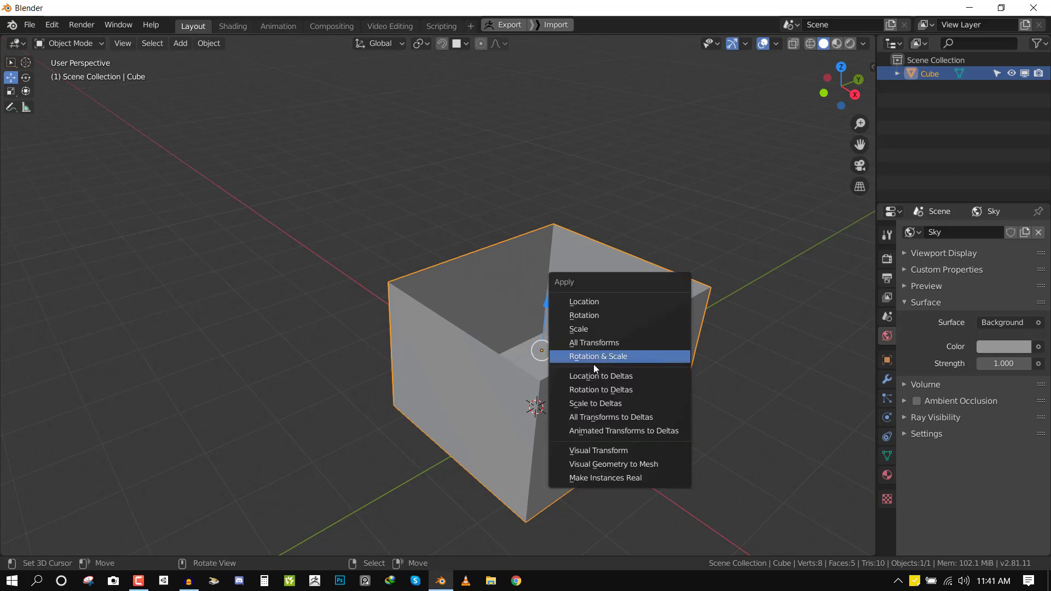
click(655, 353)
shift+middle_drag(627, 387, 497, 321)
key(alt+a)
Add a second cube in the front view, placed above the open box and offset toward positive X.
key(KP_1)
scroll(598, 183, up, 3)
scroll(597, 180, down, 2)
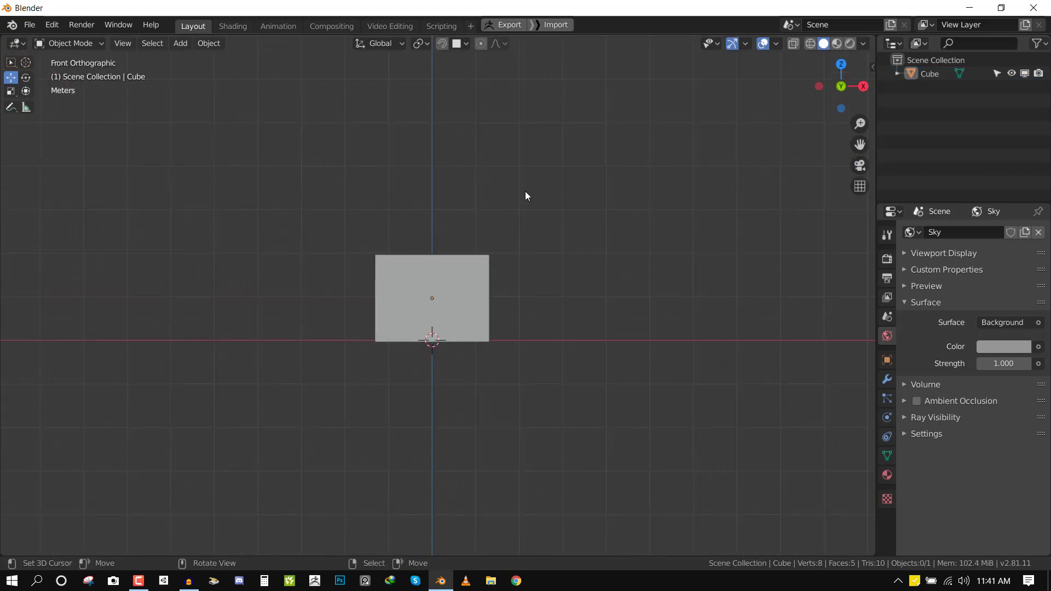
middle_drag(525, 197, 490, 232)
key(KP_1)
scroll(578, 155, up, 1)
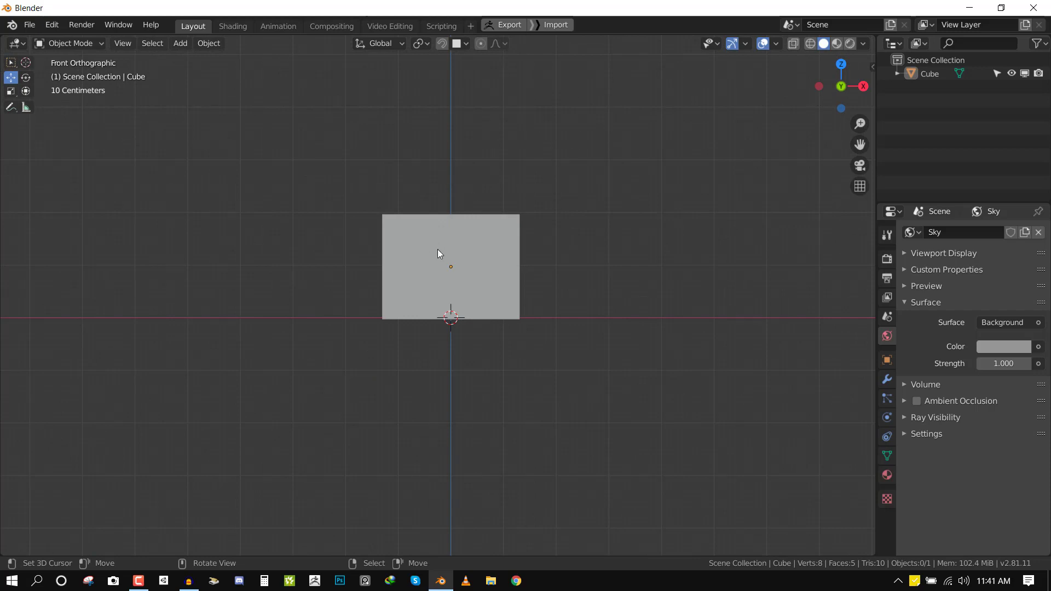
shift+middle_drag(544, 153, 530, 159)
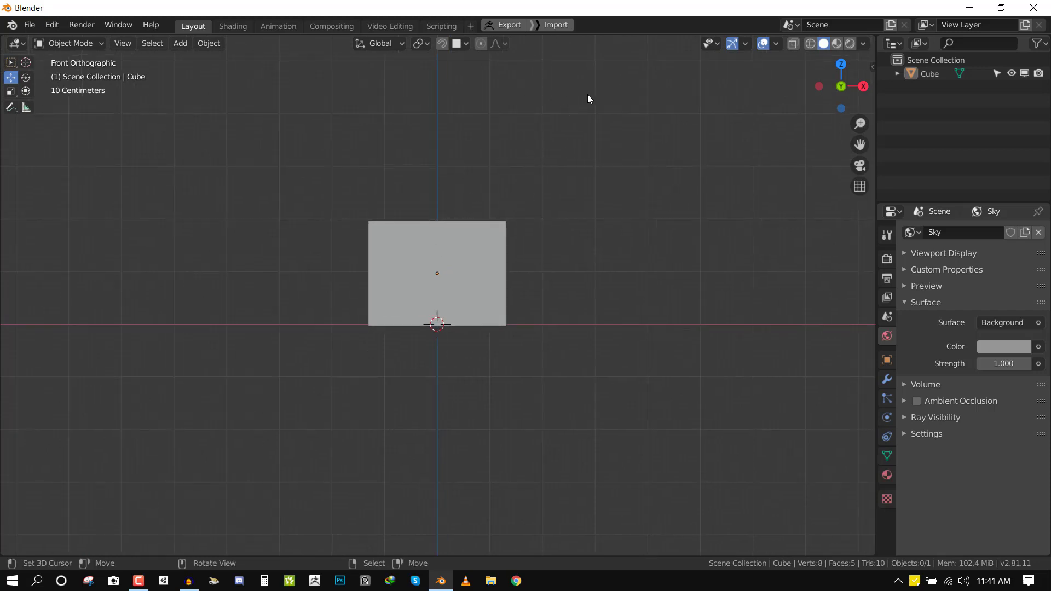
key(shift+a)
mouse_move(613, 83)
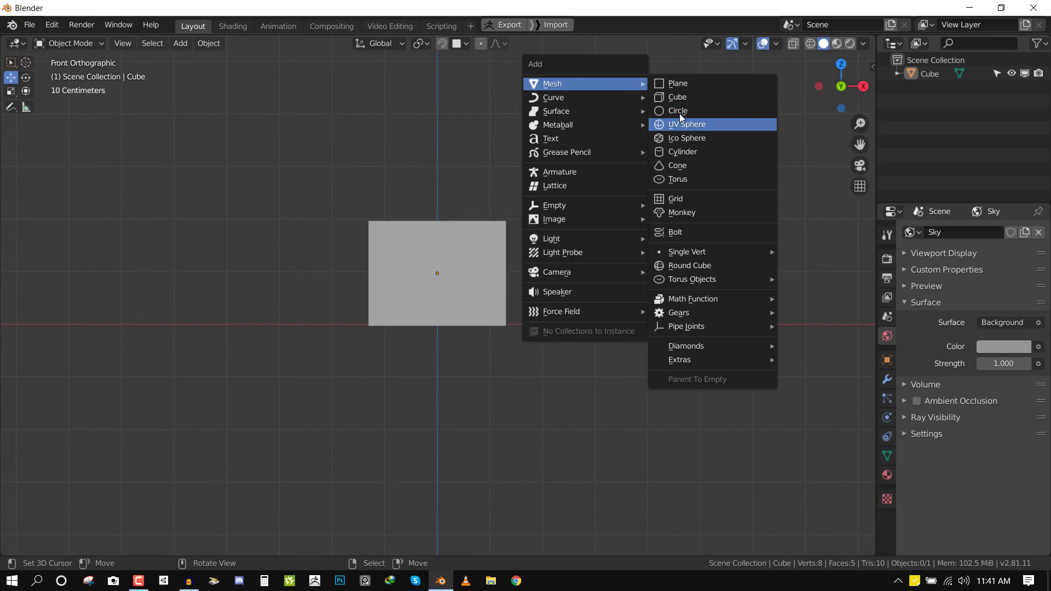
click(679, 99)
Scale the new upper cube down to a small block.
middle_drag(643, 120, 638, 173)
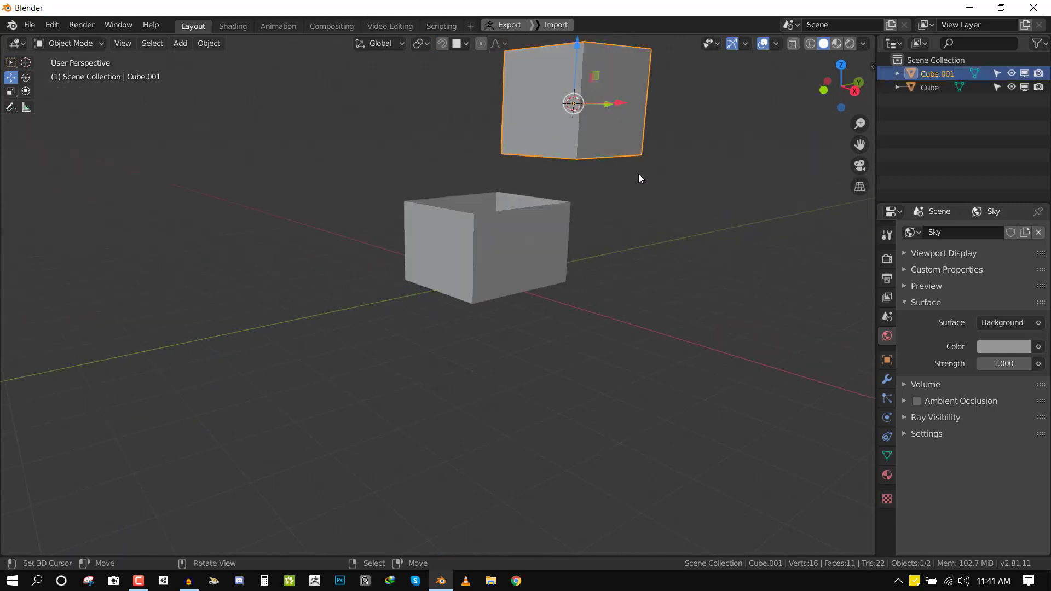
key(s)
click(600, 115)
key(KP_1)
scroll(766, 104, up, 2)
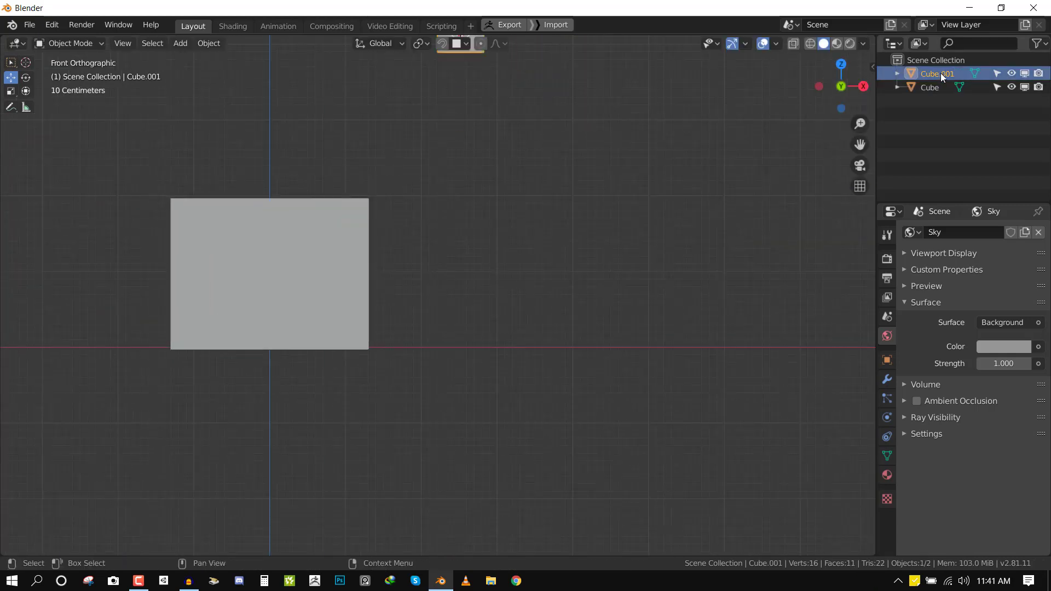
Rename the small cube as emitter and the open box as tank.
double_click(940, 73)
text(emitter)
key(Return)
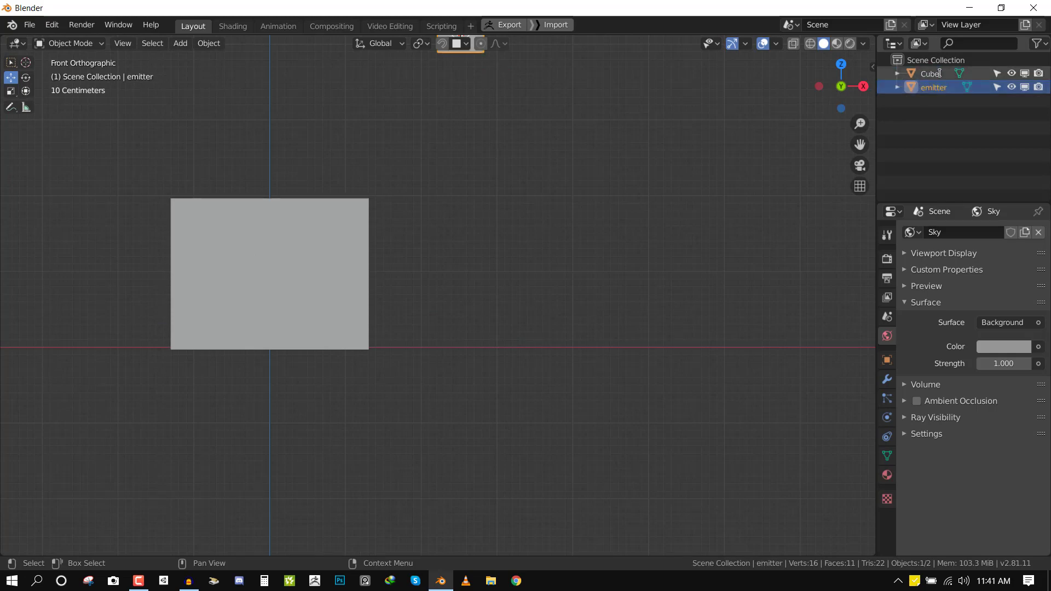
click(940, 73)
double_click(940, 74)
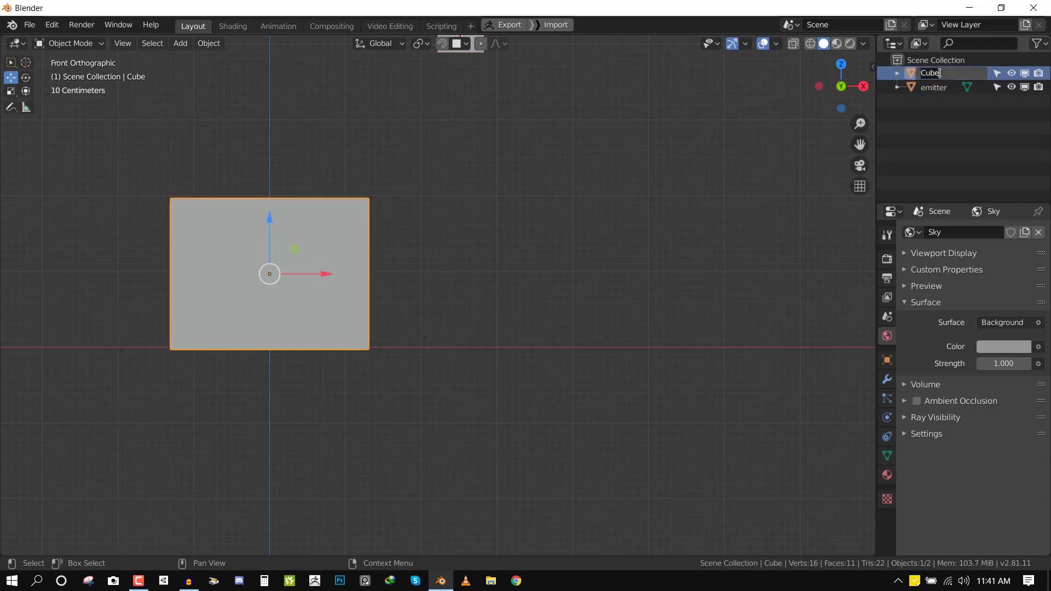
text(tank)
key(Return)
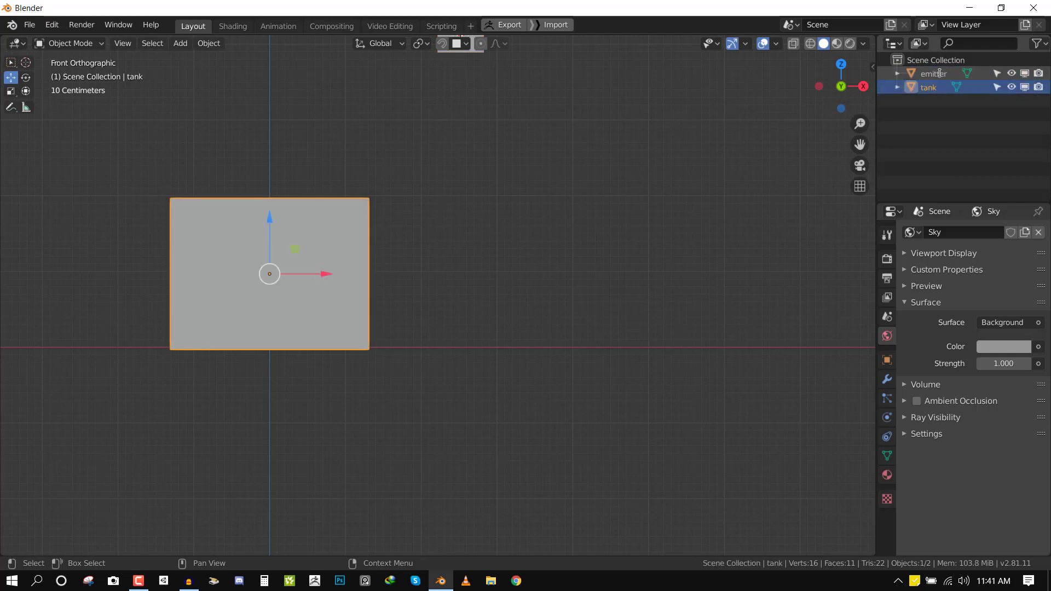
Scale the emitter cube down slightly, by a factor of about 0.89.
middle_drag(336, 263, 315, 294)
scroll(315, 294, down, 4)
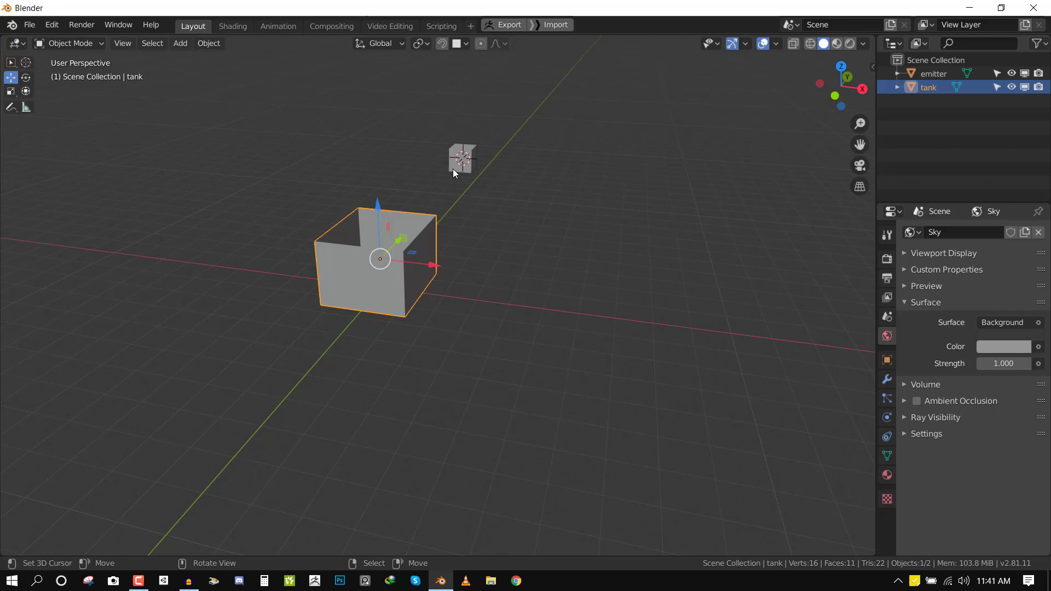
middle_drag(452, 169, 474, 157)
right_click(461, 156)
key(s)
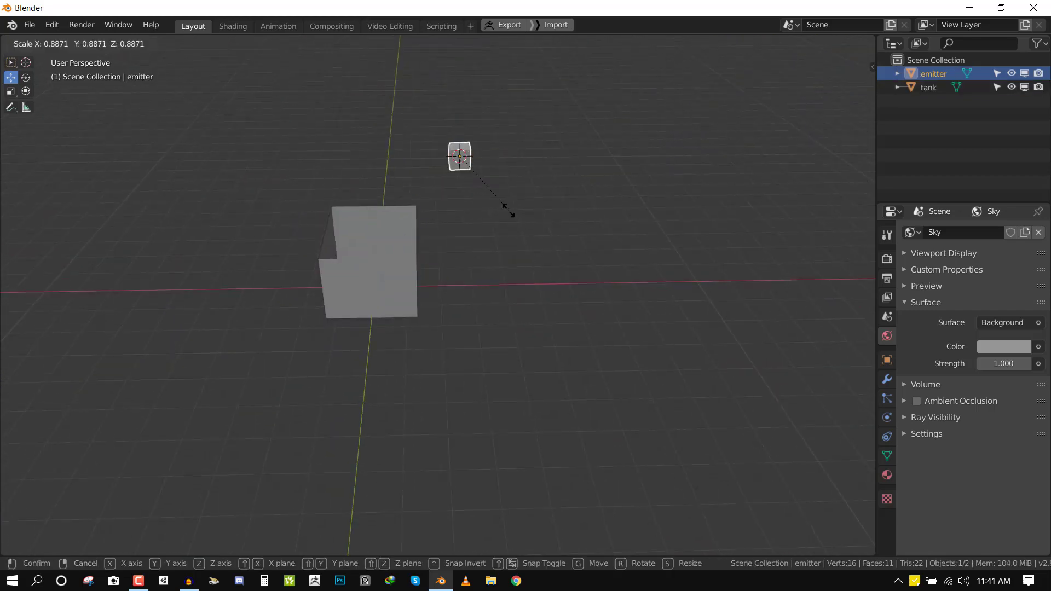
click(507, 210)
Select the tank in the front view and snap the 3D cursor to its center.
key(KP_1)
scroll(632, 267, up, 3)
shift+middle_drag(567, 245, 714, 208)
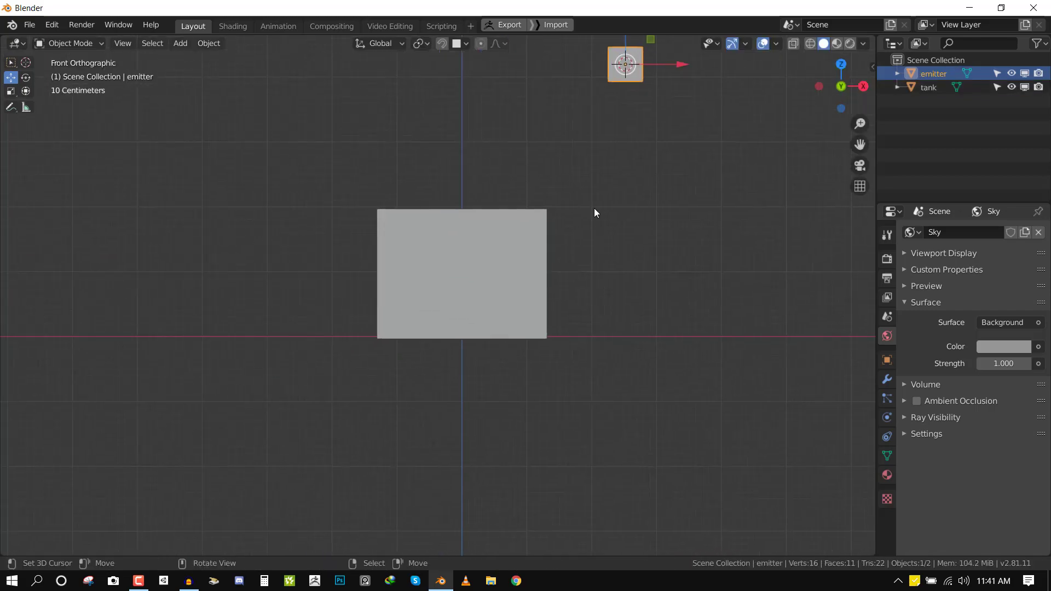
scroll(593, 208, down, 3)
click(453, 278)
key(shift+s)
click(520, 307)
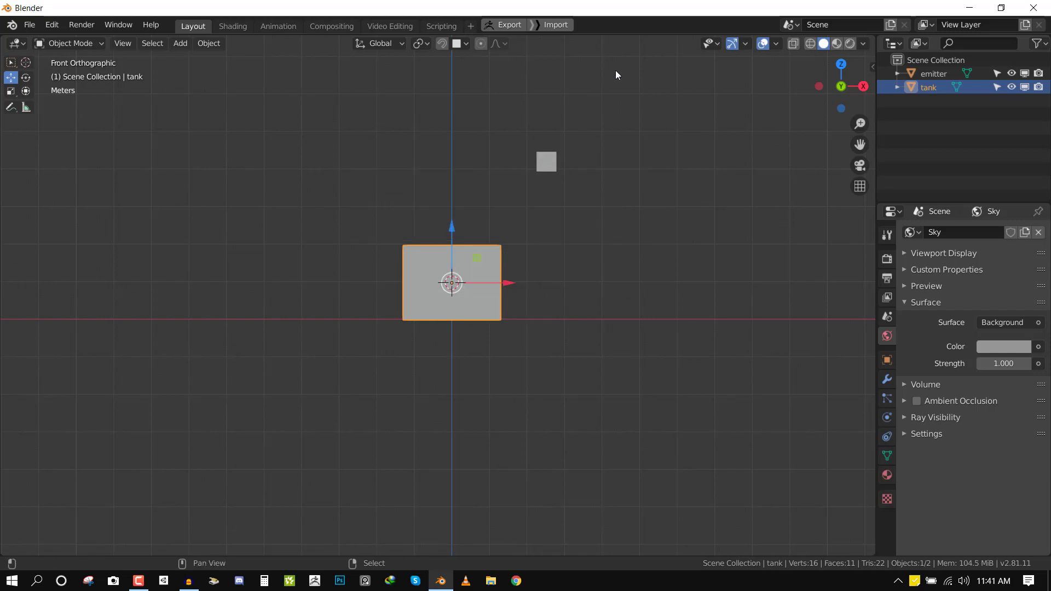
Add a cube at the tank's center and scale it up by about 2.64.
key(shift+a)
mouse_move(632, 65)
click(673, 82)
key(s)
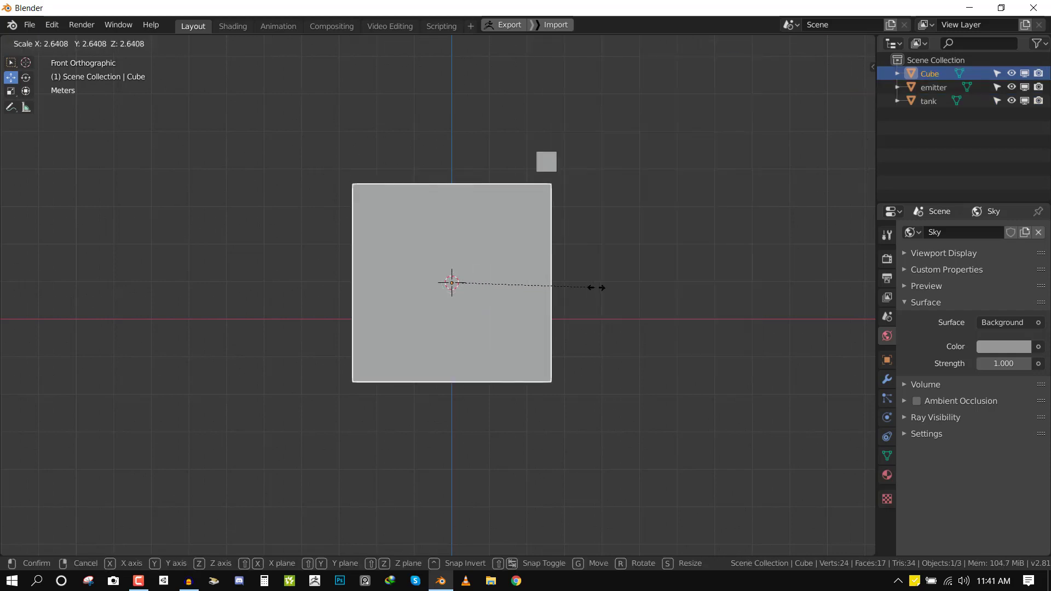
click(595, 286)
Raise the large cube along Z and stretch it along X until it surrounds the tank and emitter.
drag(451, 231, 452, 185)
key(s)
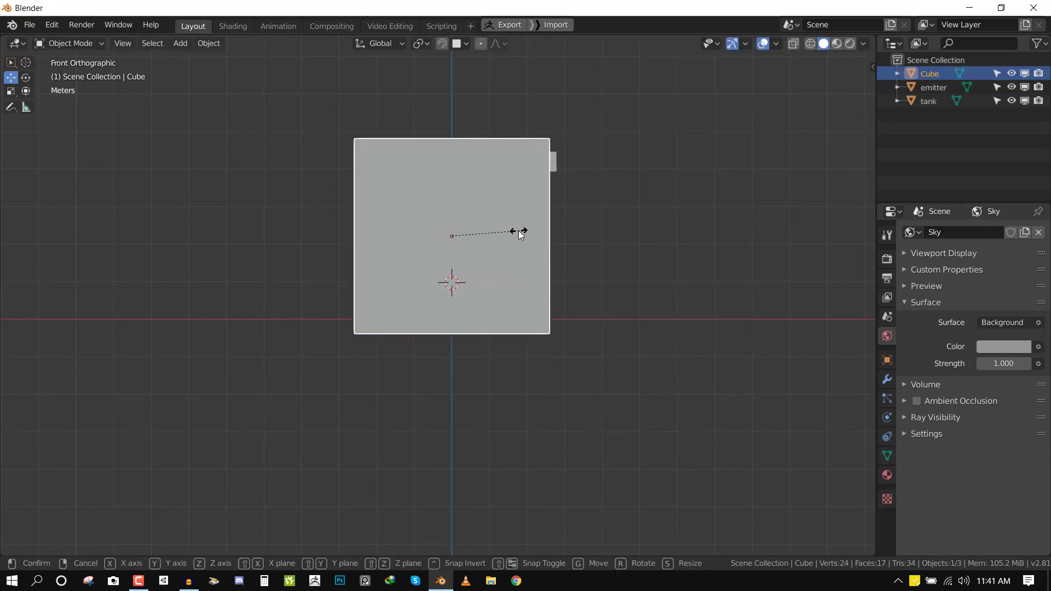
key(x)
click(548, 229)
Show the scene in wireframe and check how the large box encloses the tank and emitter.
key(shift+z)
mouse_move(547, 229)
middle_down()
mouse_move(460, 244)
mouse_move(411, 277)
mouse_move(661, 258)
mouse_move(552, 247)
mouse_move(516, 300)
mouse_move(527, 181)
mouse_move(526, 219)
mouse_move(377, 185)
mouse_move(422, 167)
mouse_move(189, 192)
middle_up()
key(KP_1)
scroll(619, 233, up, 2)
scroll(619, 233, down, 4)
scroll(521, 250, up, 2)
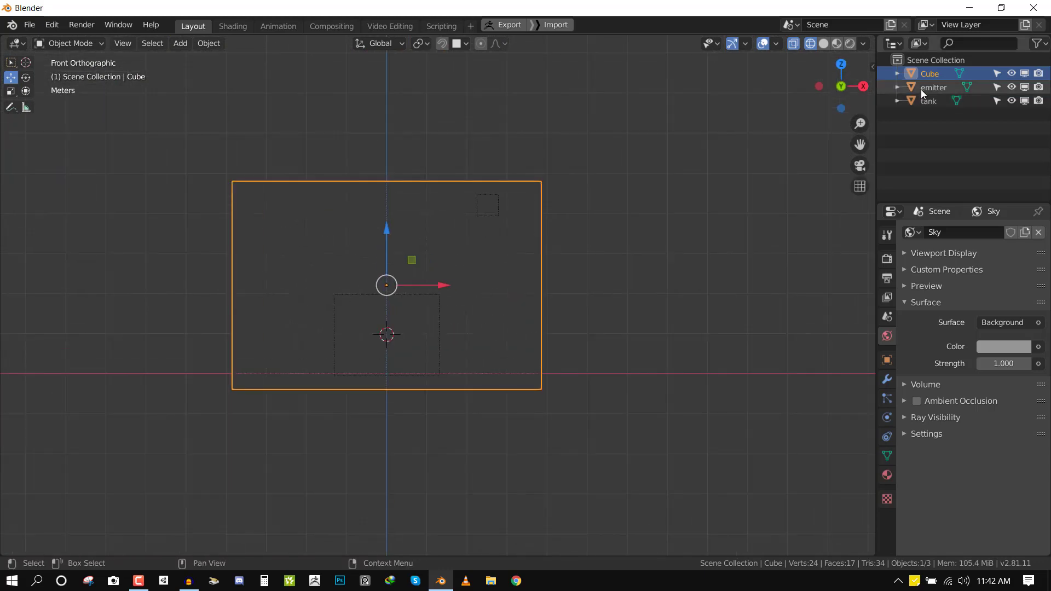
Rename the large enclosing cube as domain.
double_click(927, 73)
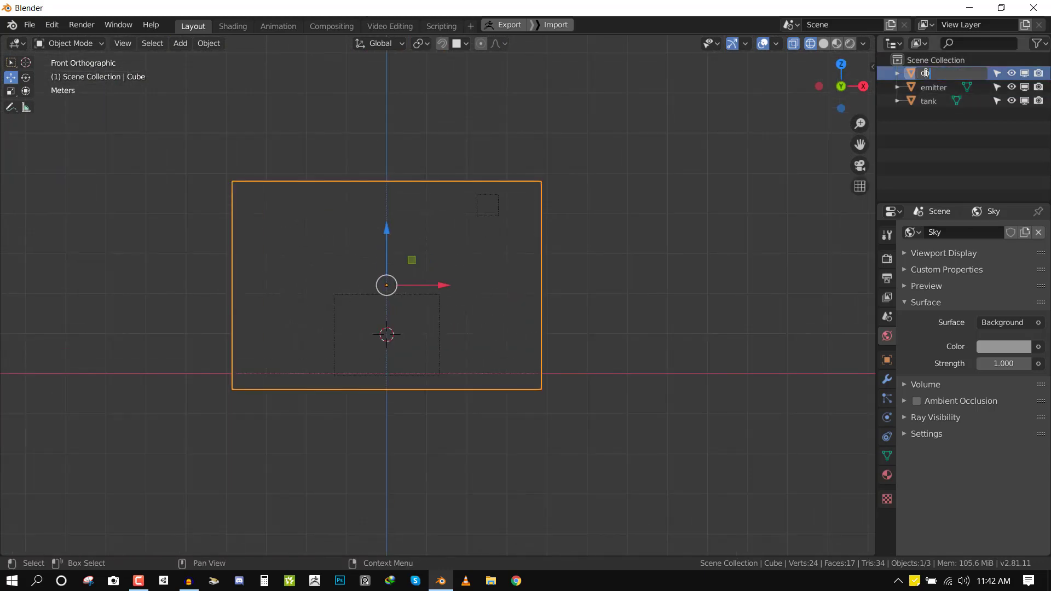
text(domain)
key(Return)
Select all three objects and apply their rotation and scale.
key(a)
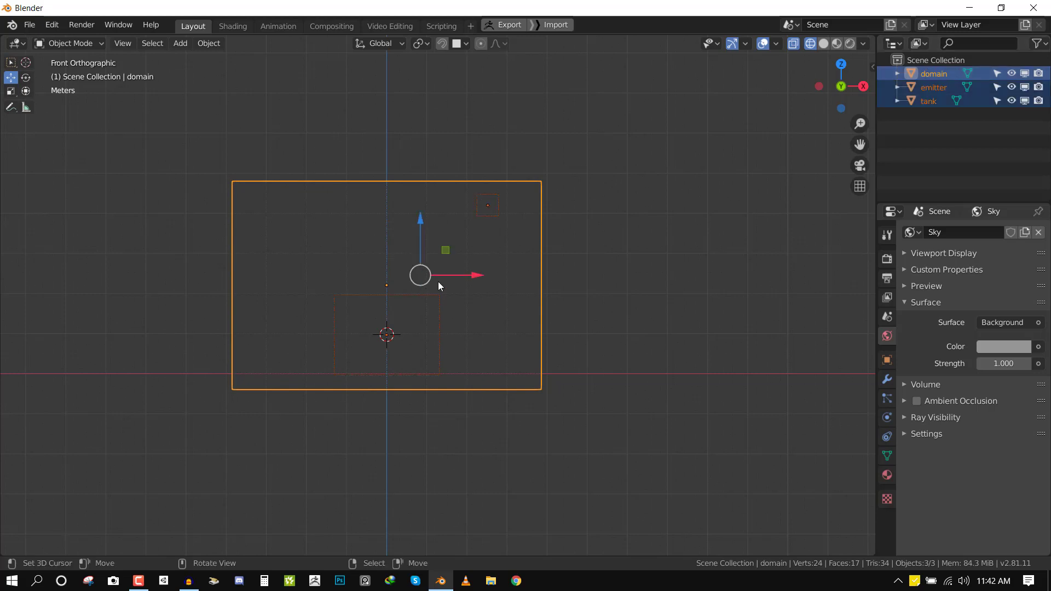
key(ctrl+a)
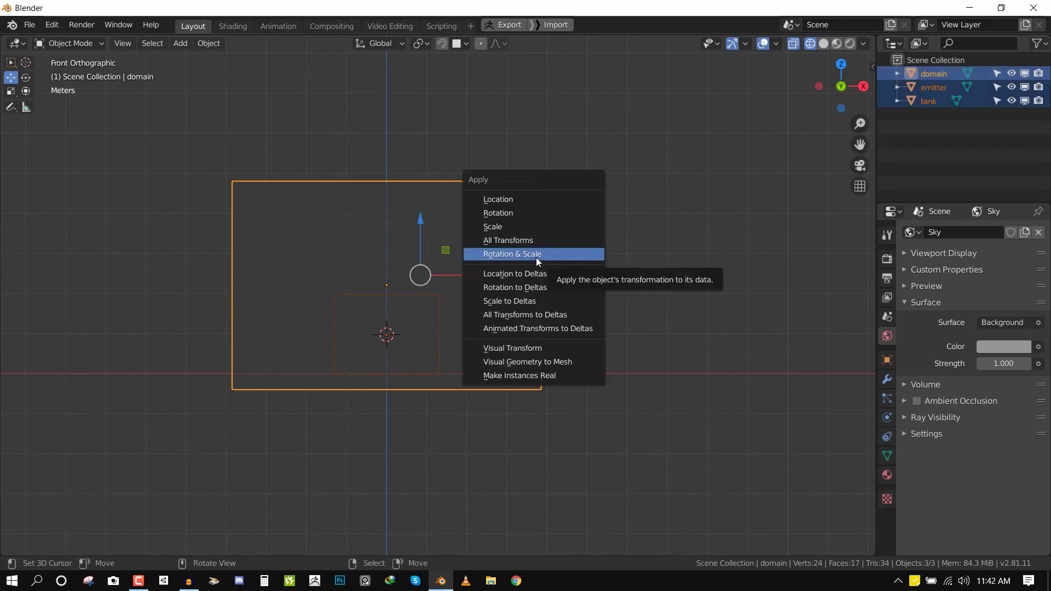
click(536, 257)
Select the emitter, enable Fluid physics on it, and set its fluid type to Inflow.
middle_drag(534, 257, 593, 248)
click(573, 236)
key(KP_1)
key(KP_1)
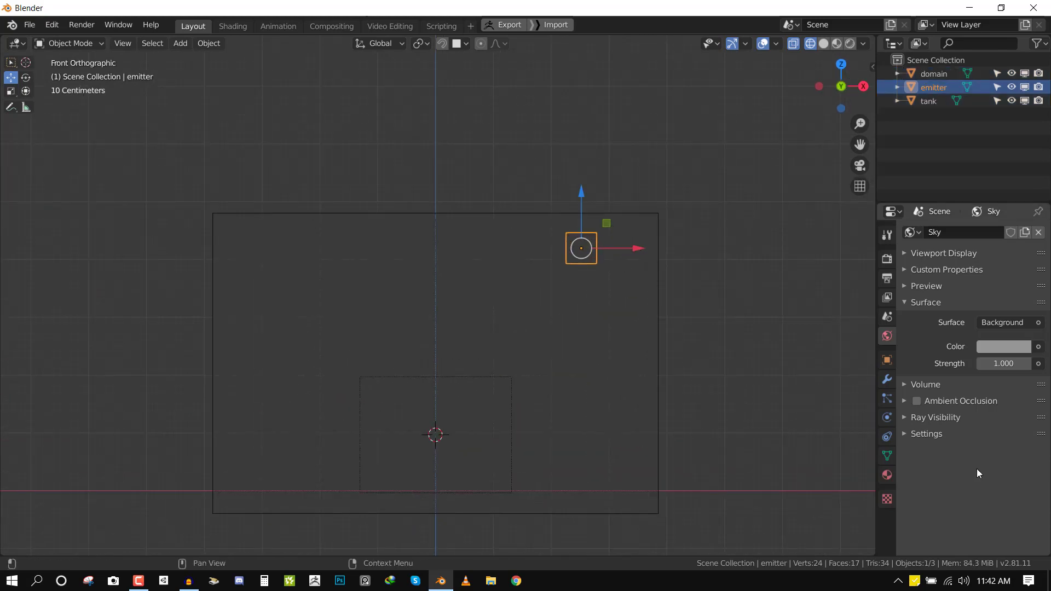
click(886, 418)
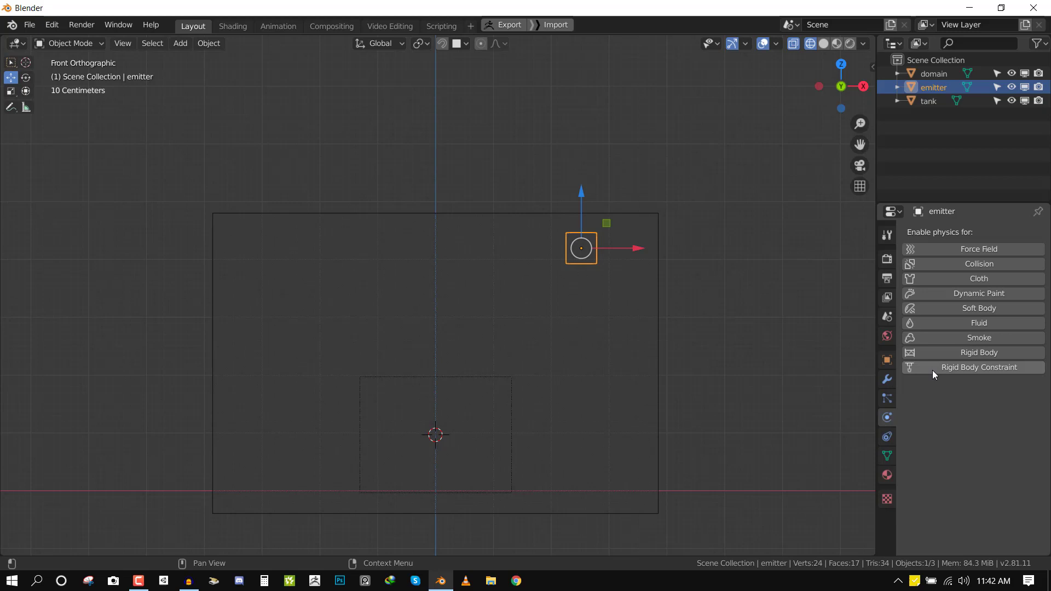
click(979, 323)
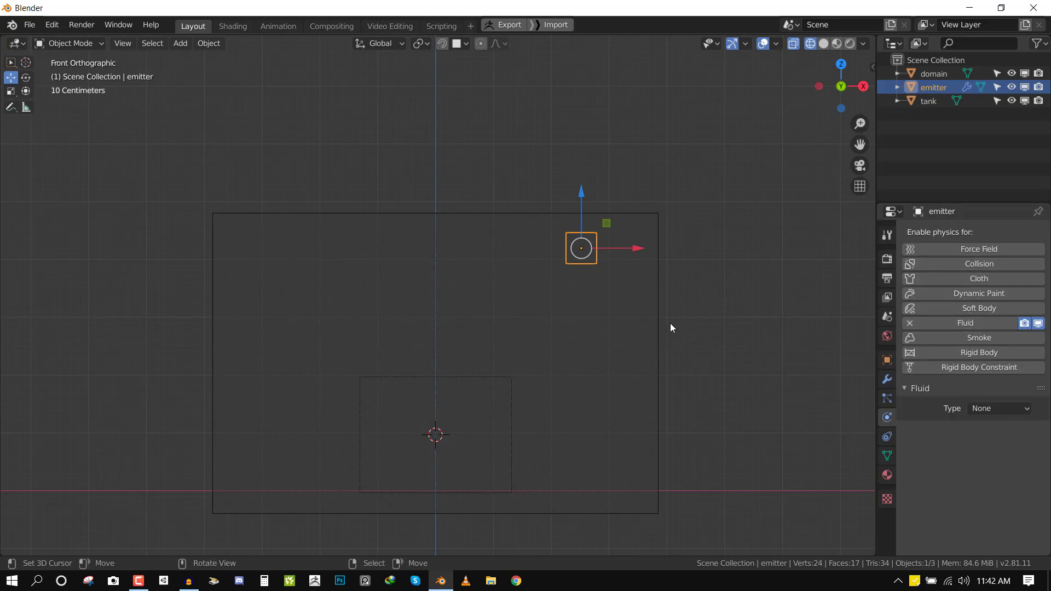
scroll(670, 323, down, 1)
click(991, 408)
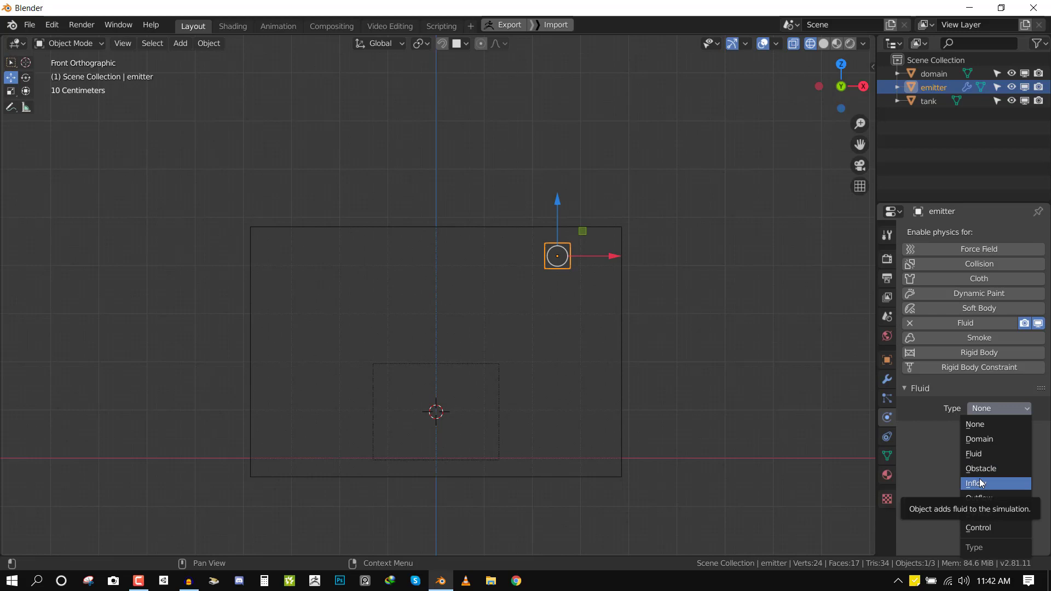
click(979, 483)
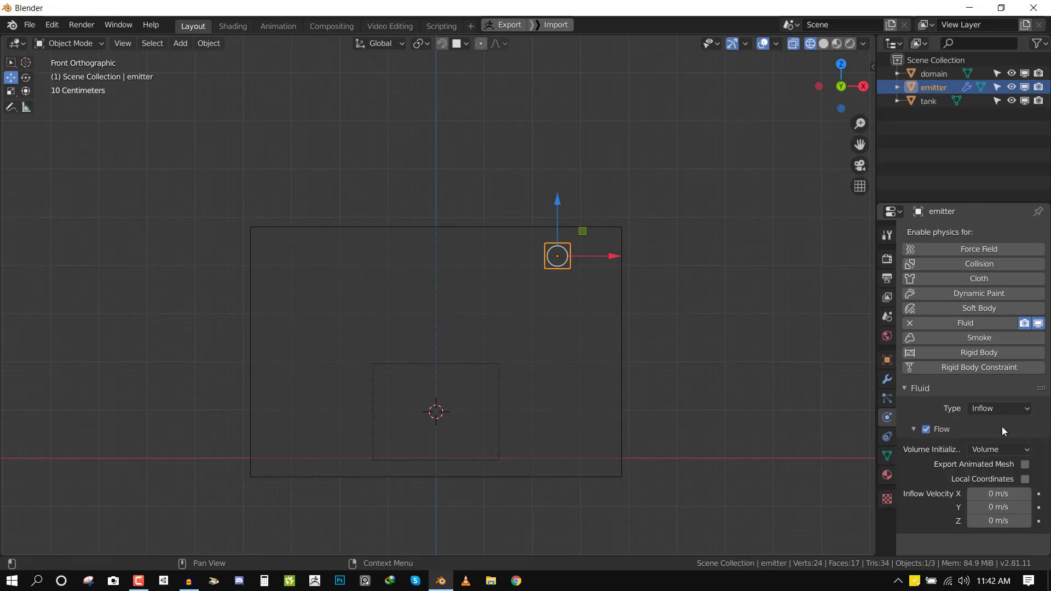
Examine the emitter's volume initialization choices and its position inside the domain from several angles.
mouse_move(509, 340)
middle_down()
mouse_move(476, 322)
mouse_move(486, 314)
mouse_move(526, 334)
middle_up()
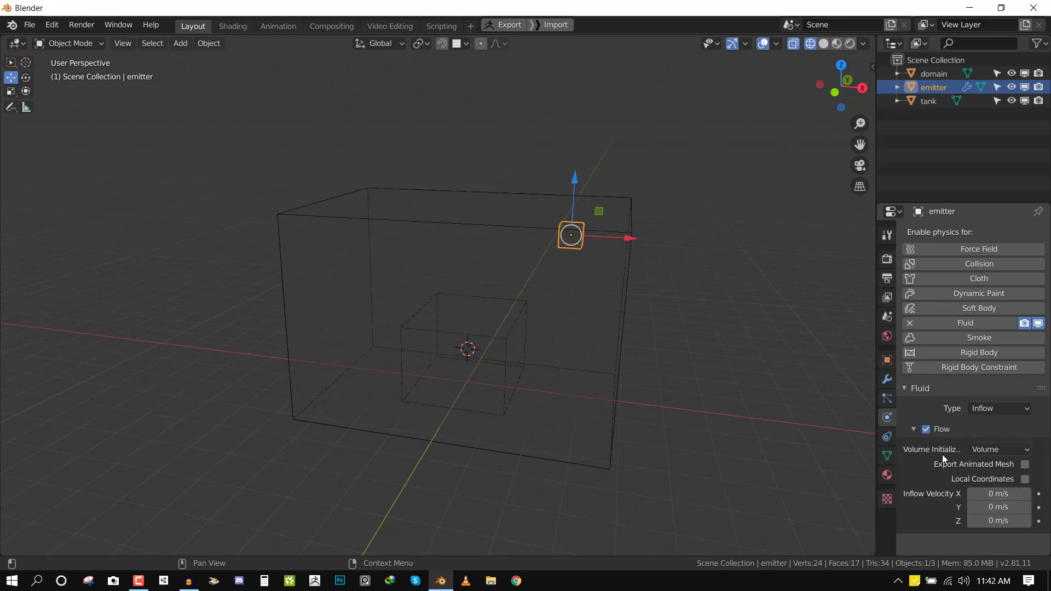
click(971, 449)
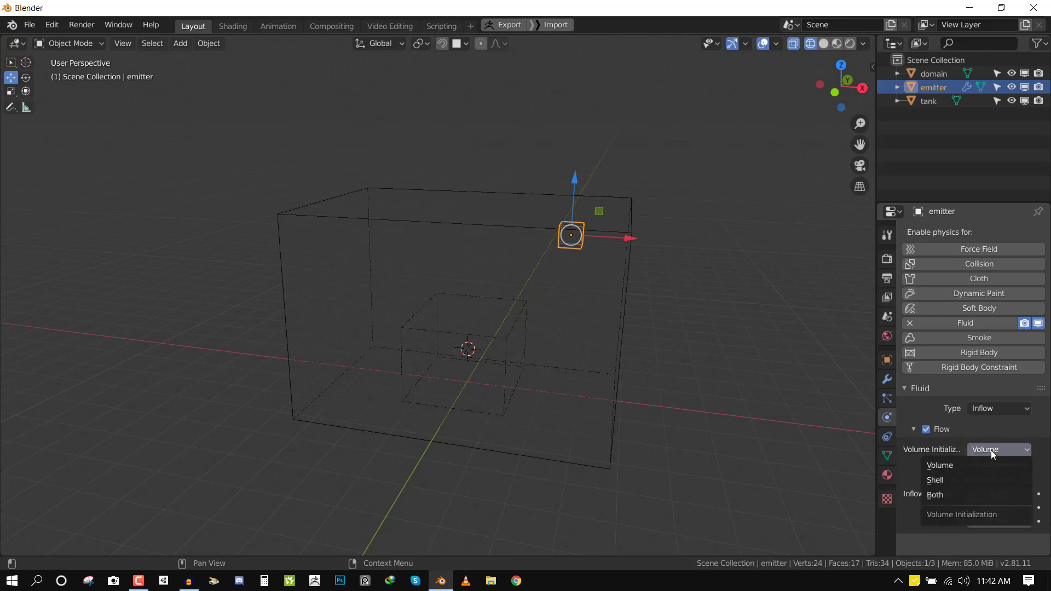
click(968, 461)
middle_drag(537, 200, 494, 199)
scroll(494, 199, up, 2)
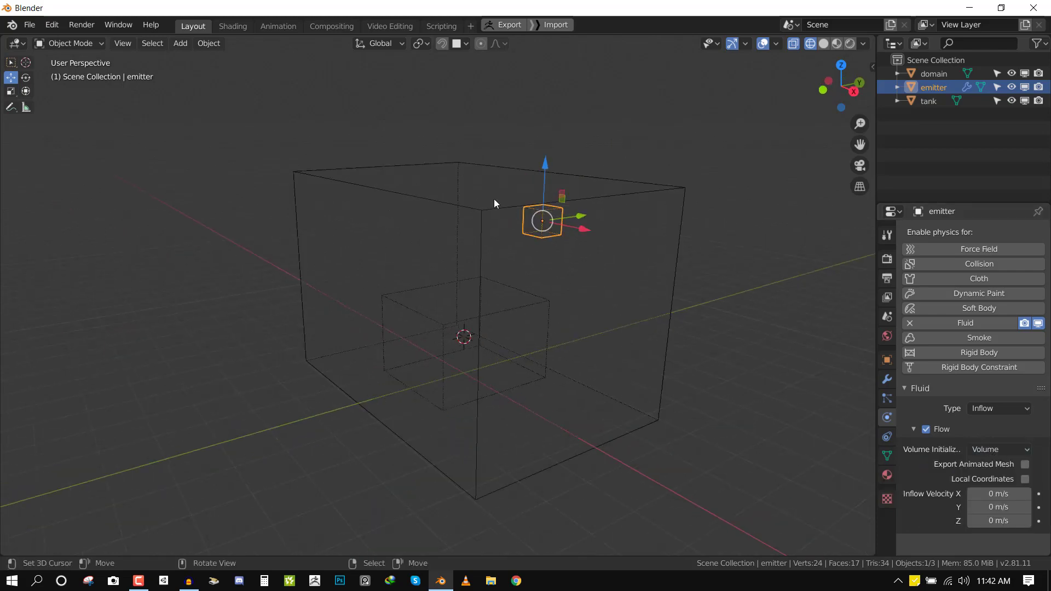
middle_drag(554, 228, 614, 240)
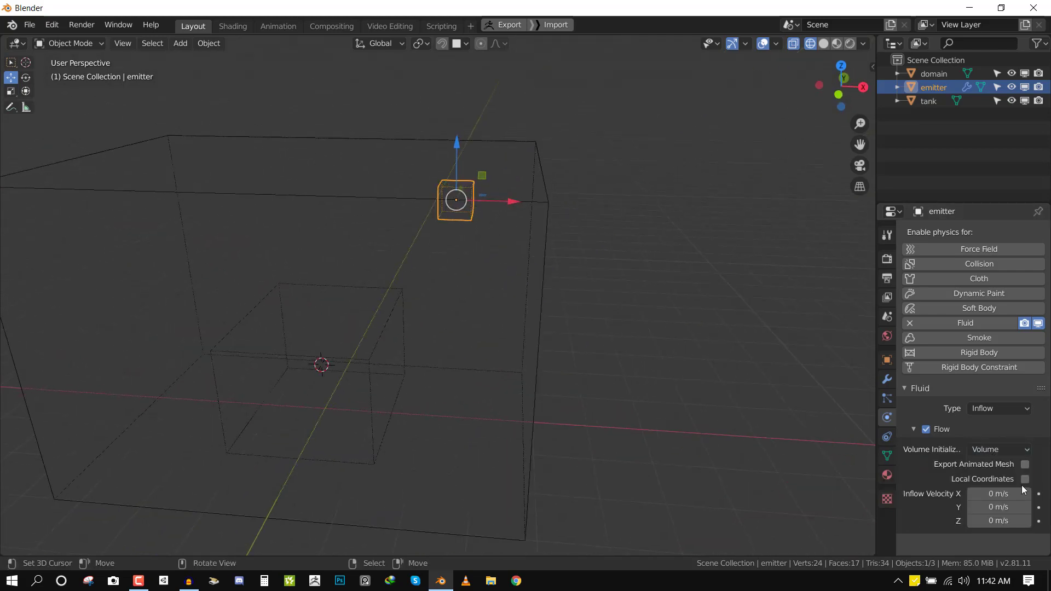
middle_drag(453, 198, 474, 195)
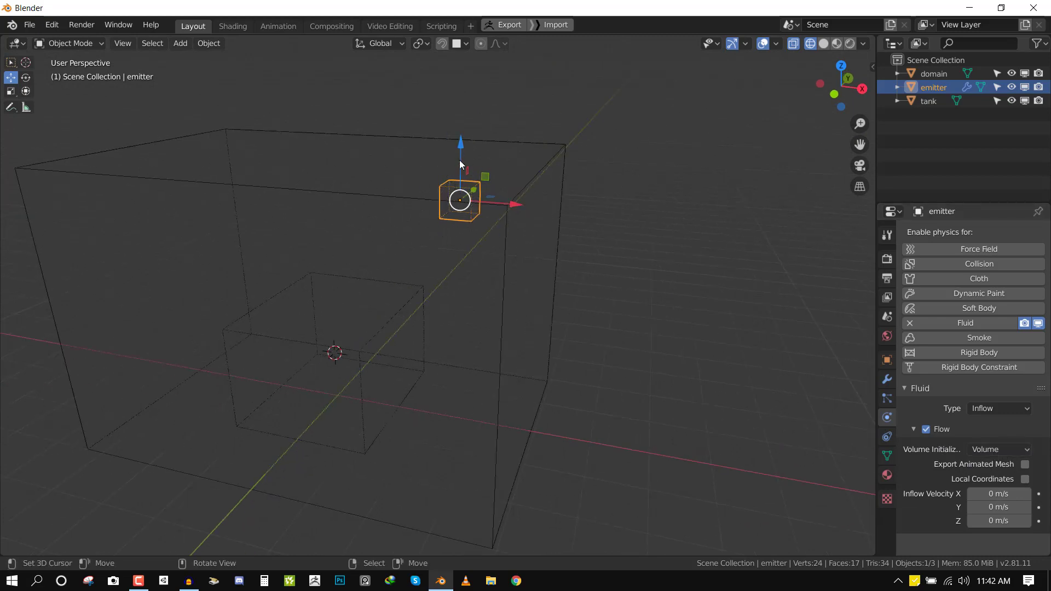
middle_drag(457, 189, 377, 256)
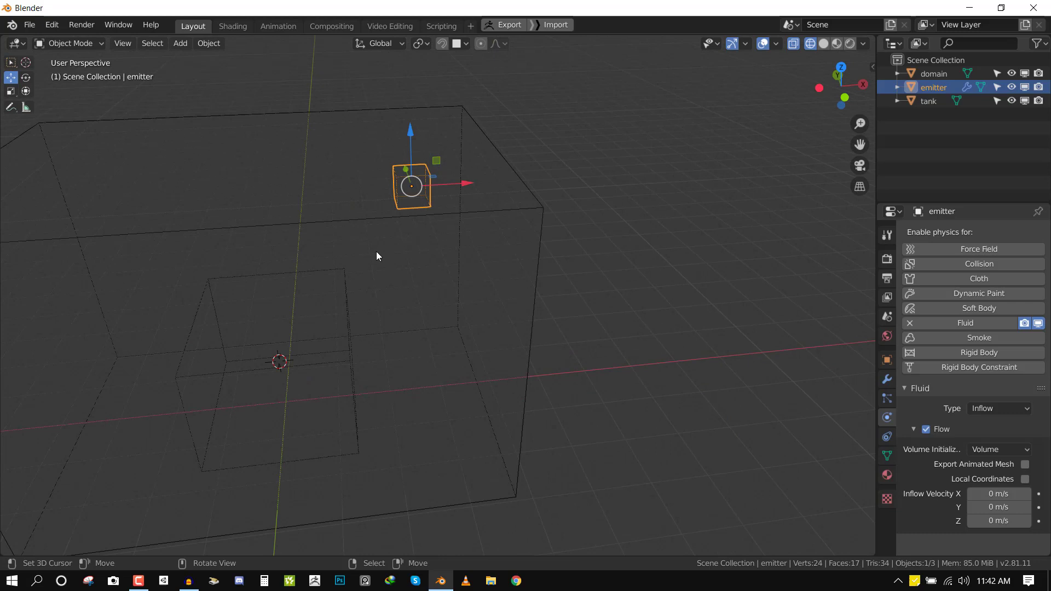
Try the Shell and Both volume initialization options on the emitter and return it to Volume.
click(1009, 448)
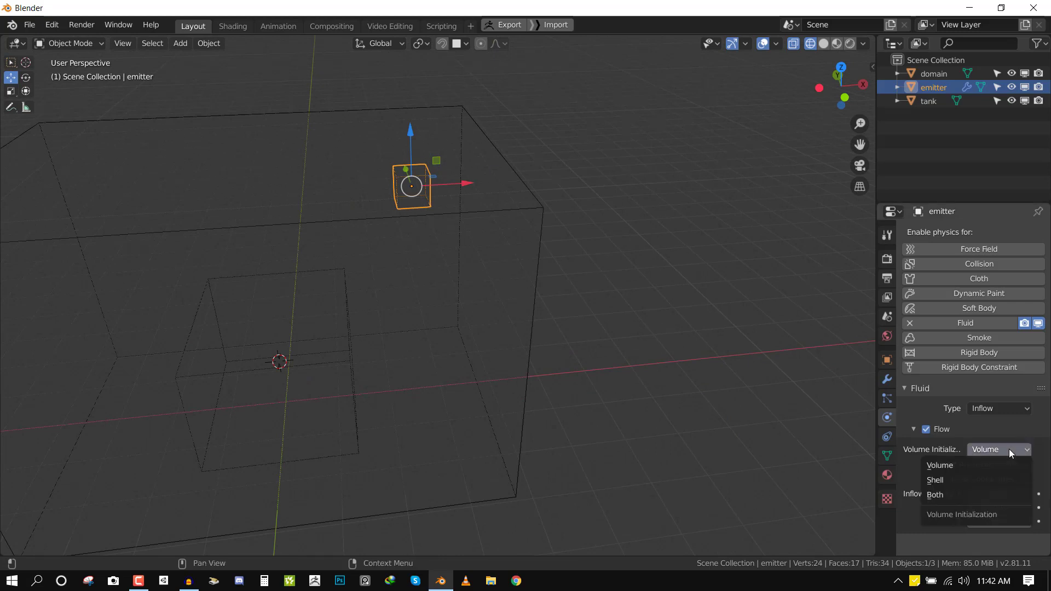
click(961, 481)
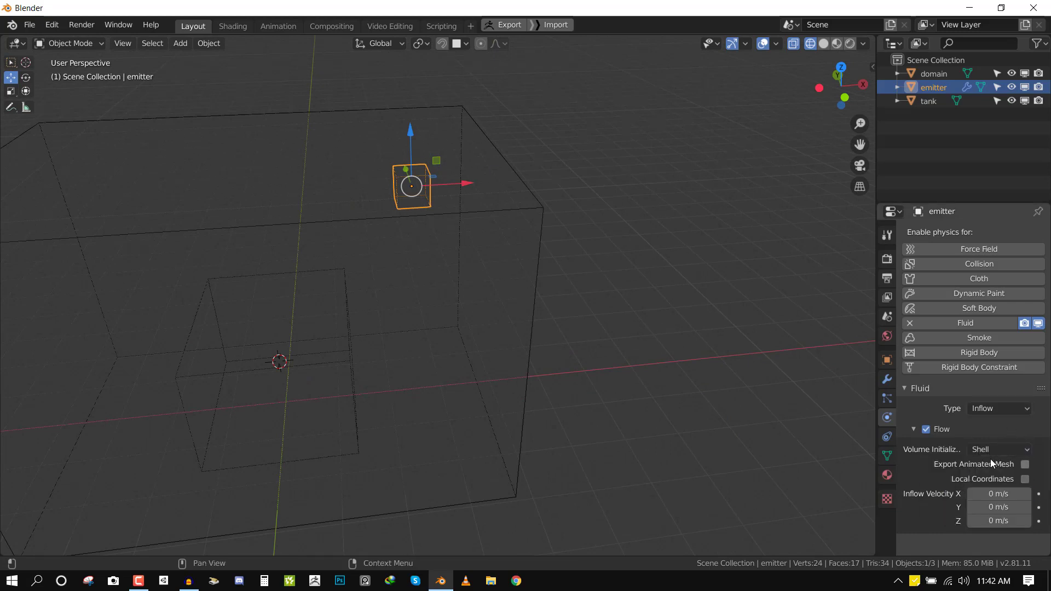
click(990, 451)
click(983, 490)
click(1005, 446)
click(987, 465)
key(KP_1)
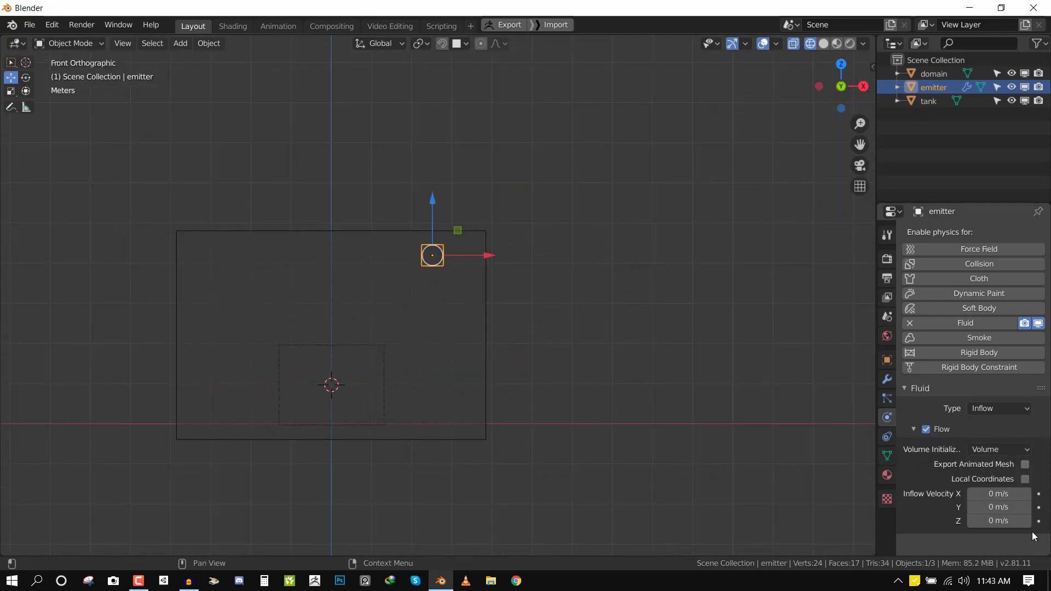
middle_drag(451, 345, 469, 330)
key(KP_1)
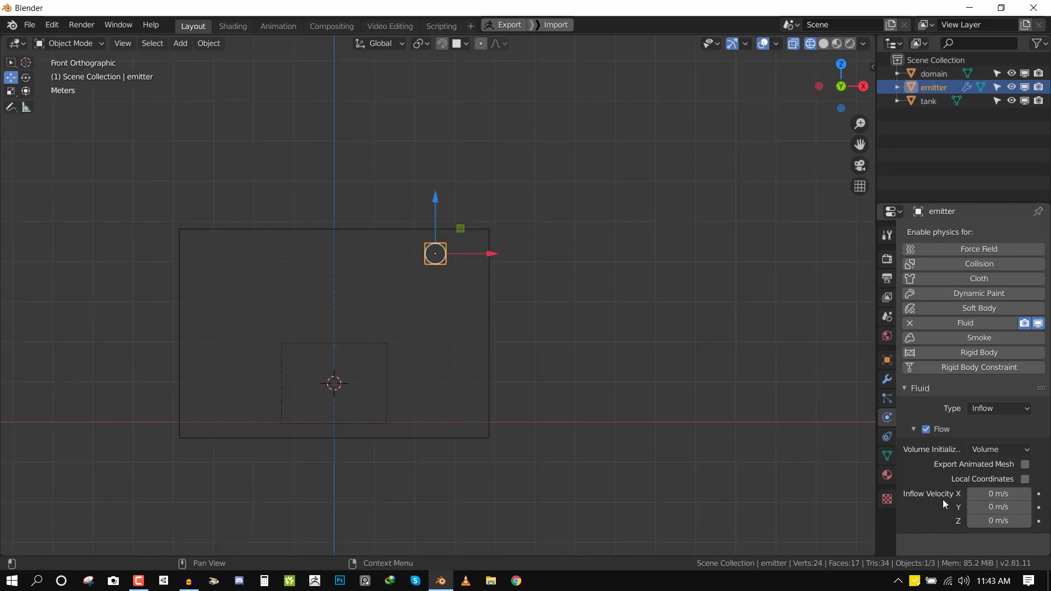
middle_drag(718, 458, 614, 421)
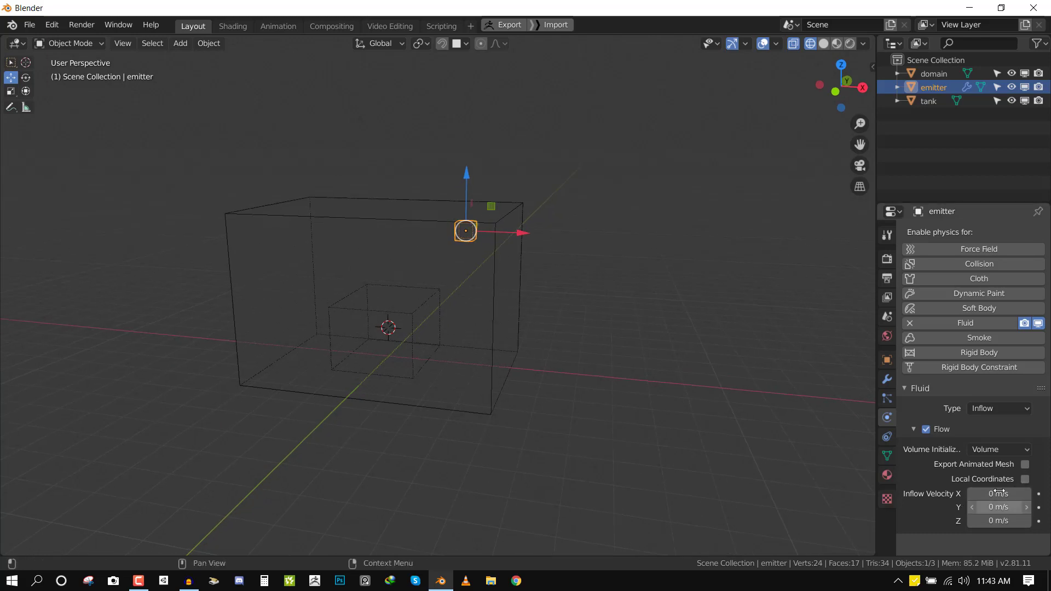
middle_drag(364, 212, 502, 232)
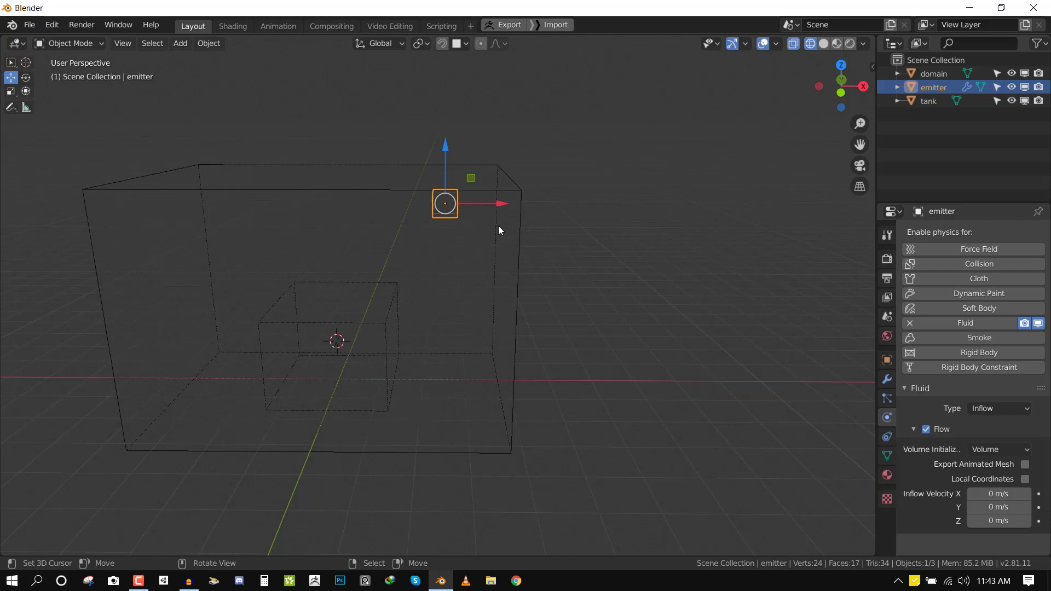
Select the domain box, enable Fluid physics on it, and set its fluid type to Domain.
mouse_move(498, 230)
middle_down()
mouse_move(514, 251)
mouse_move(482, 224)
mouse_move(498, 233)
middle_up()
click(515, 246)
click(977, 326)
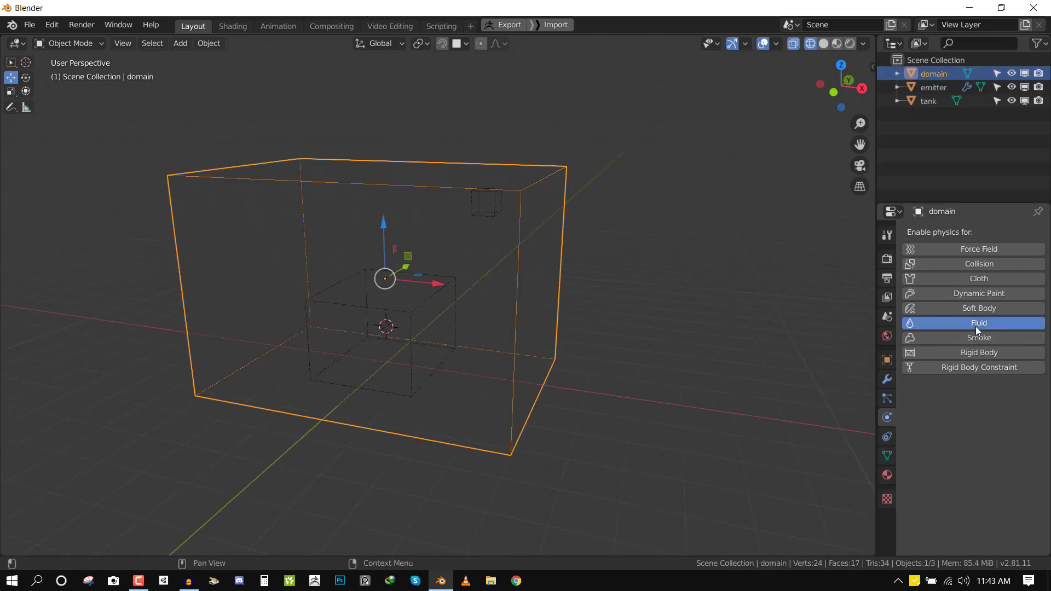
click(1000, 408)
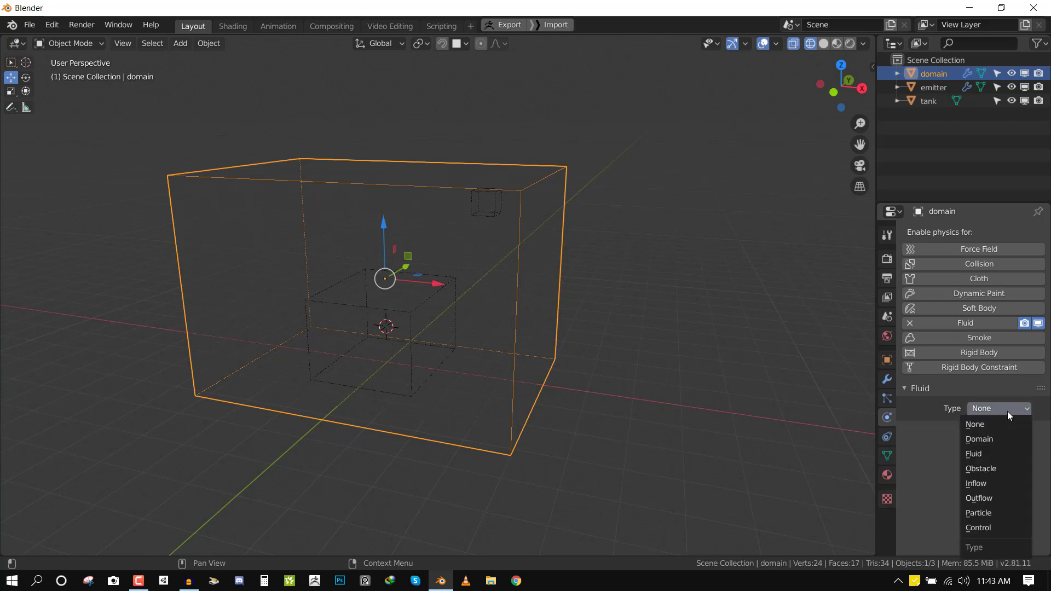
click(994, 440)
Set the domain's simulation threads to 8.
scroll(997, 433, down, 4)
scroll(998, 433, down, 3)
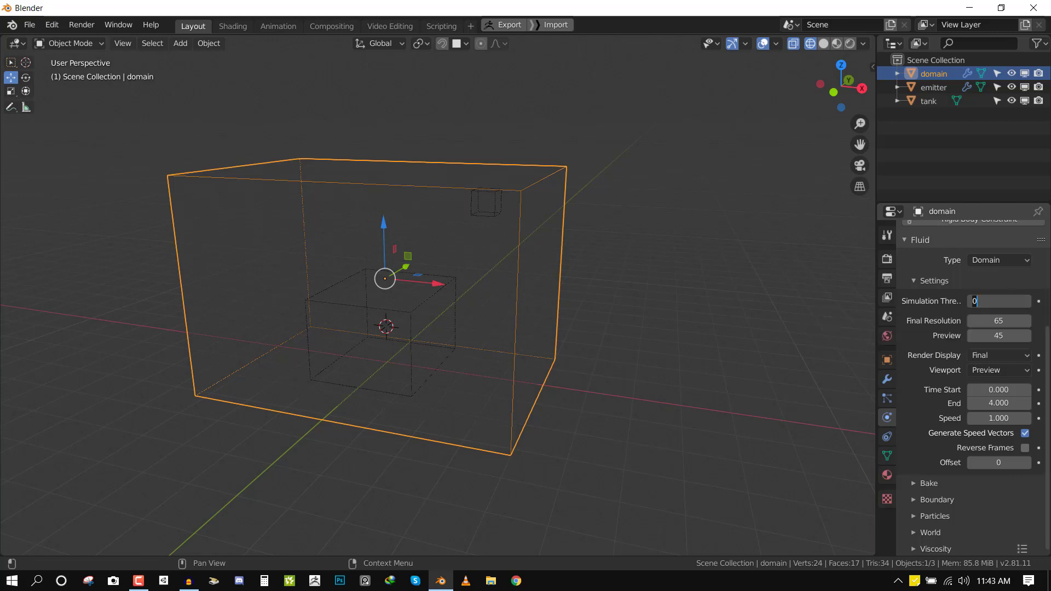
key(Return)
key(Return)
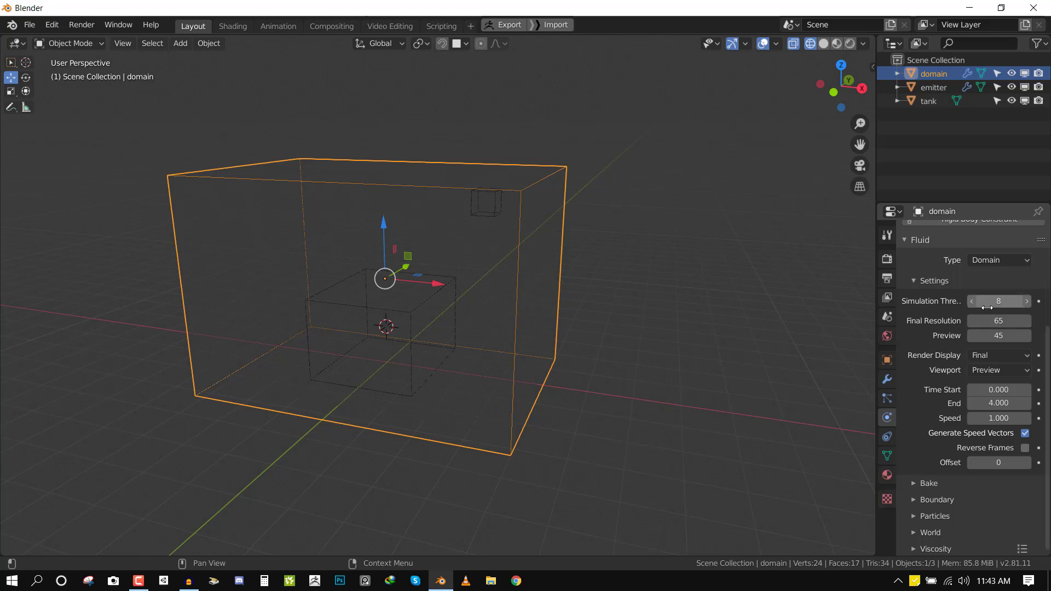
Check the thread count in the render performance settings and return to the domain's fluid settings.
click(888, 259)
click(927, 507)
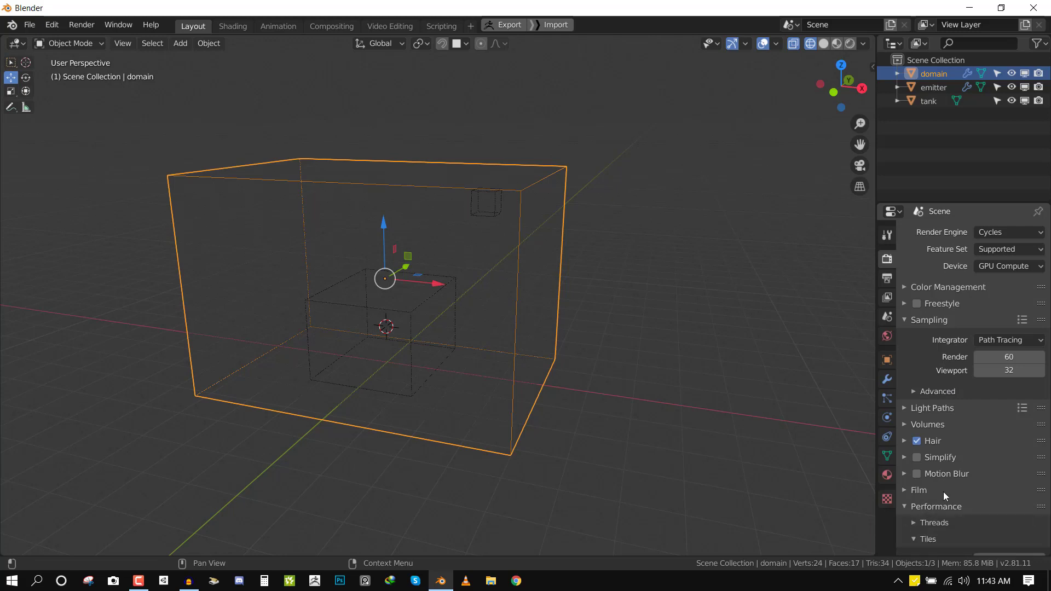
scroll(944, 487, down, 5)
click(935, 414)
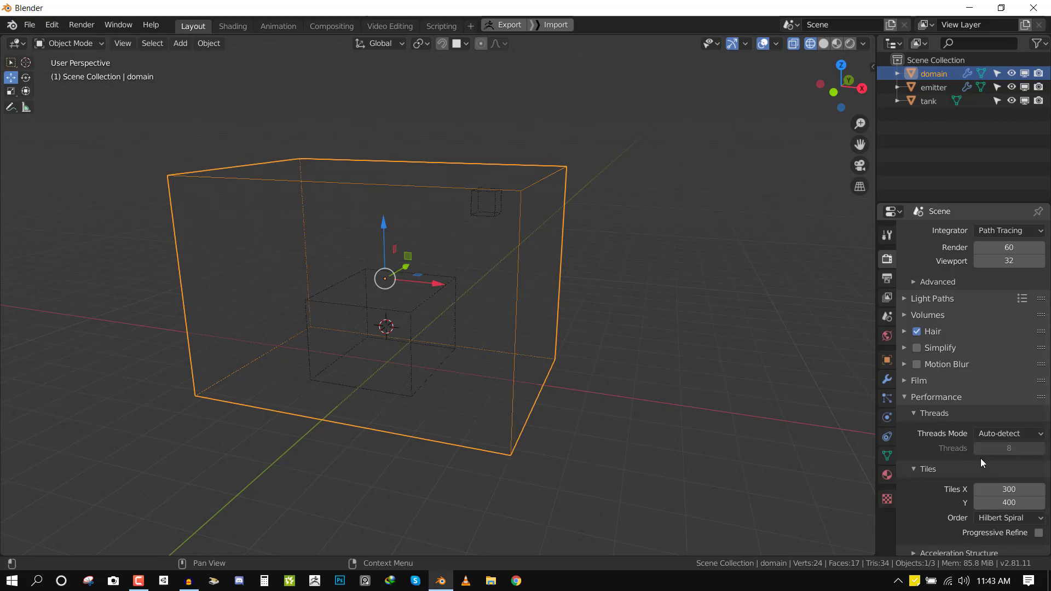
click(887, 417)
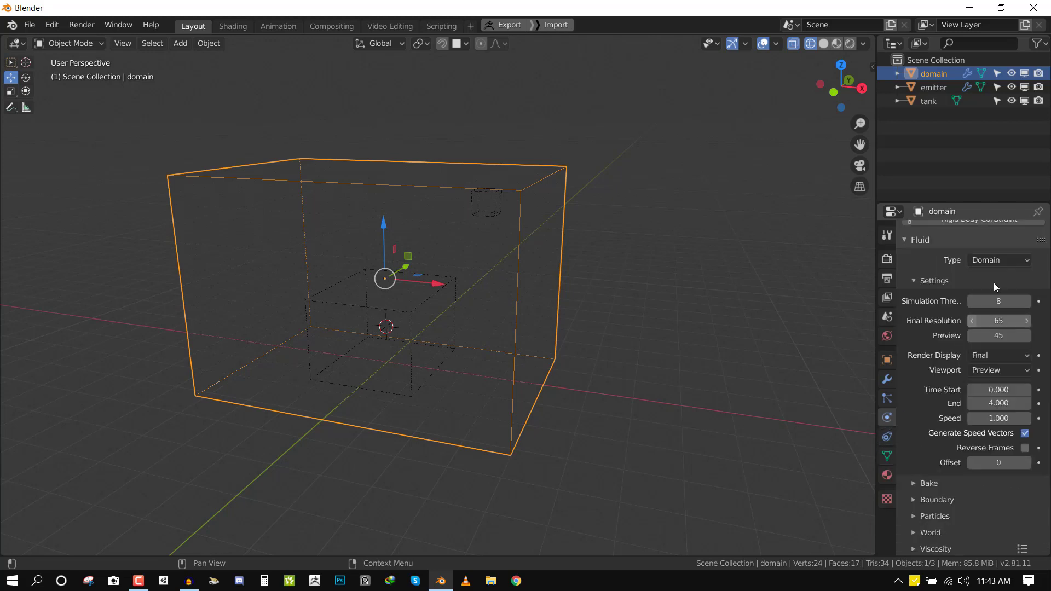
Split off a strip along the lower edge of the 3D viewport and show the Timeline in it.
middle_drag(1008, 376, 977, 380)
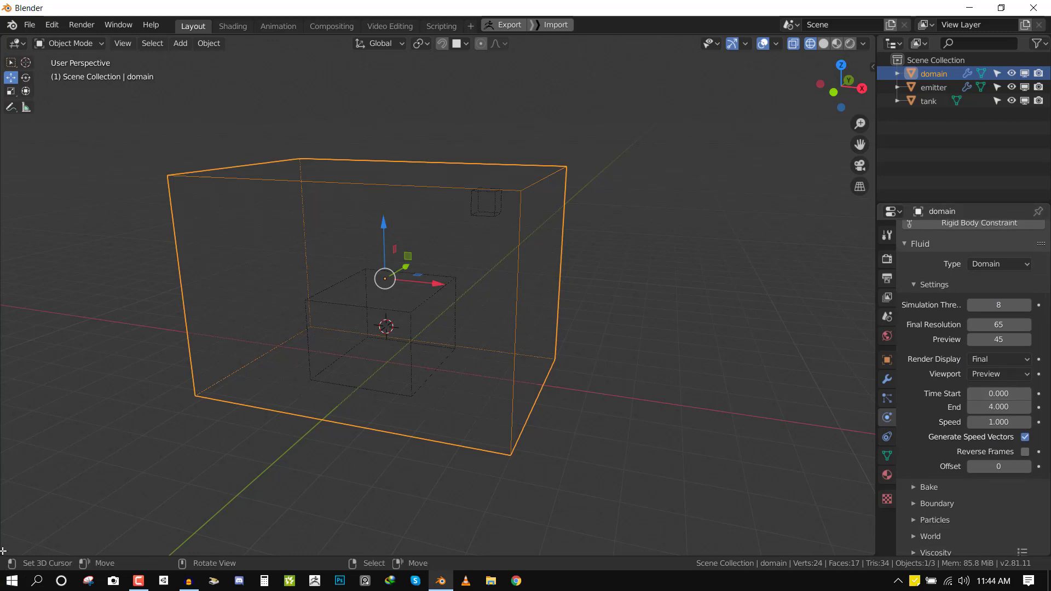
drag(2, 478, 6, 452)
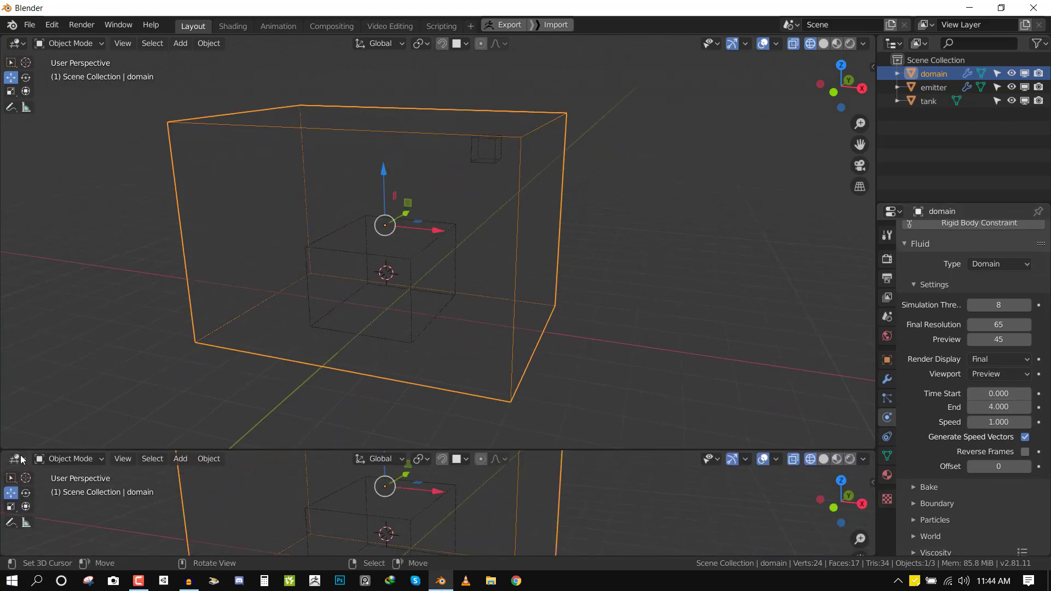
click(16, 459)
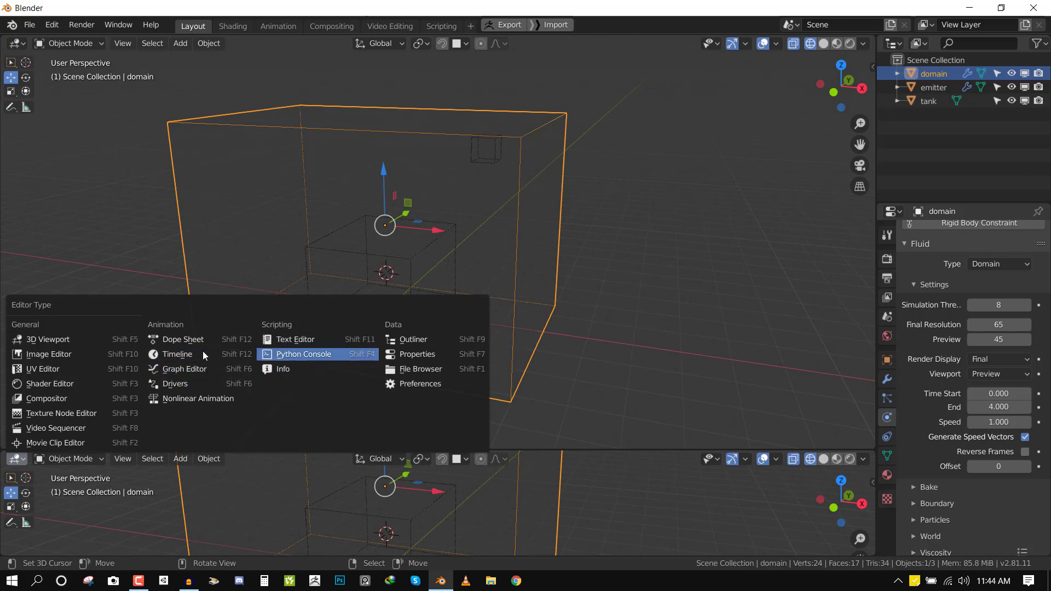
click(178, 359)
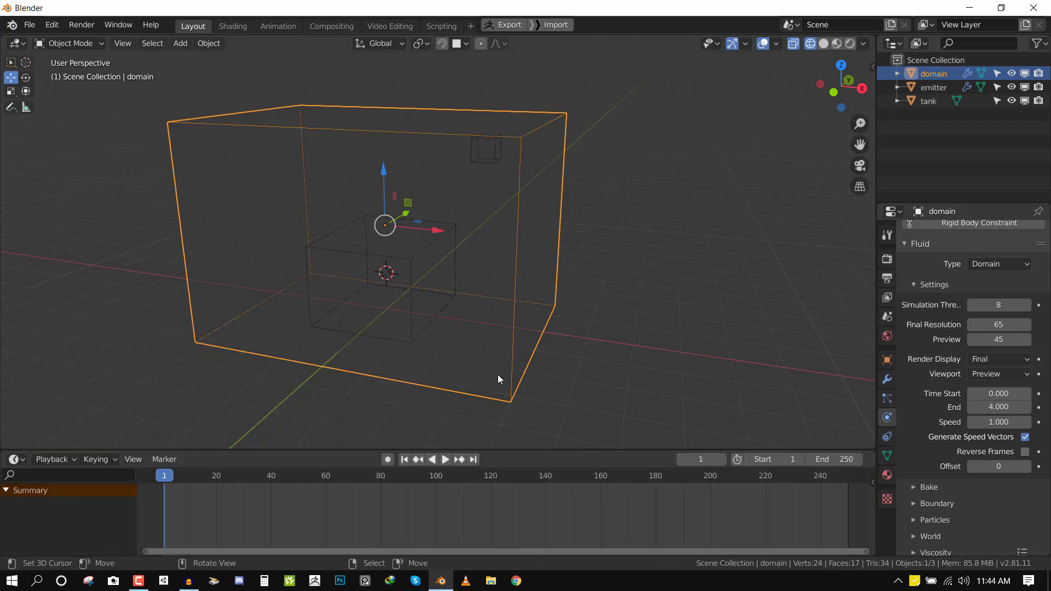
scroll(498, 374, down, 3)
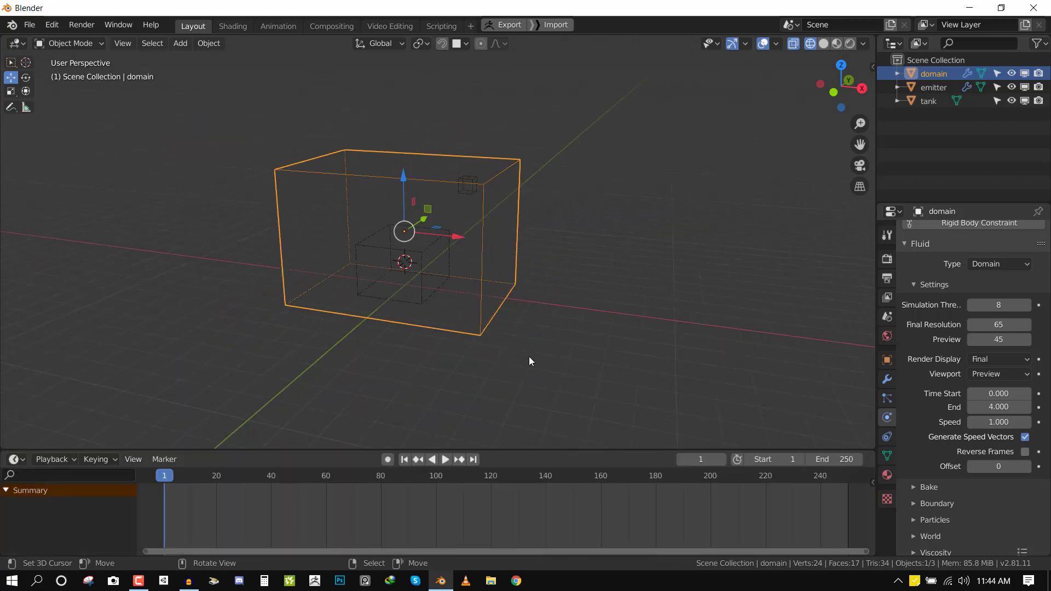
Expand the domain's bake settings and save the scene to the Desktop as untitled.blend.
click(929, 487)
key(ctrl+s)
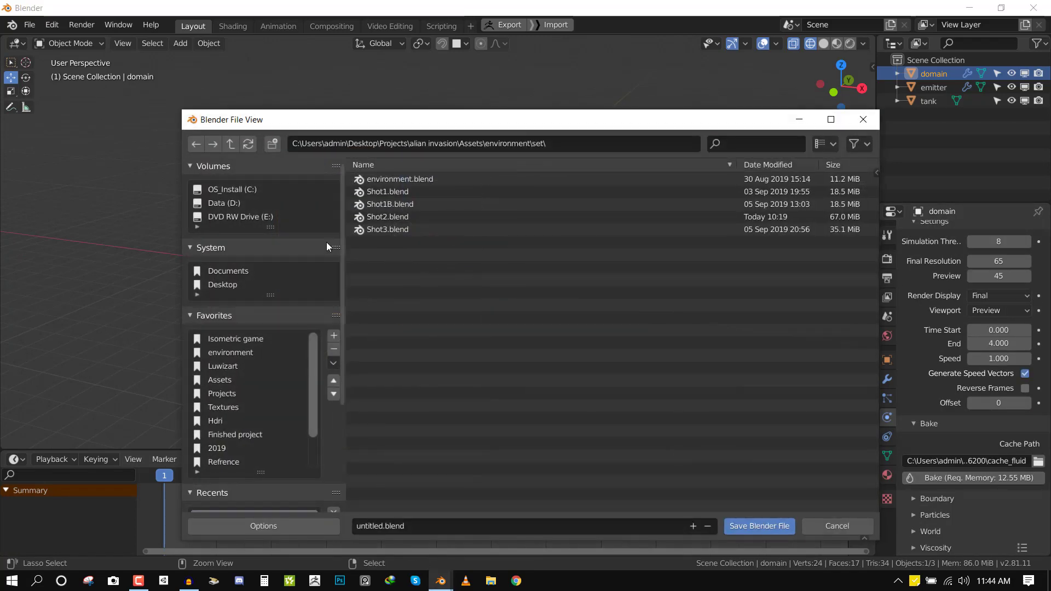
click(220, 285)
click(471, 526)
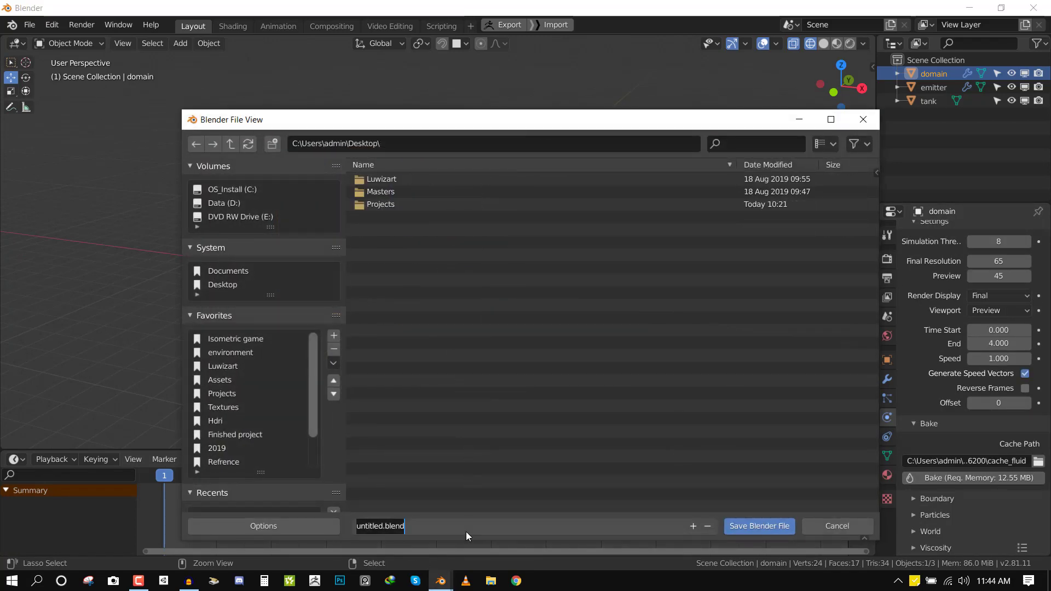
click(758, 526)
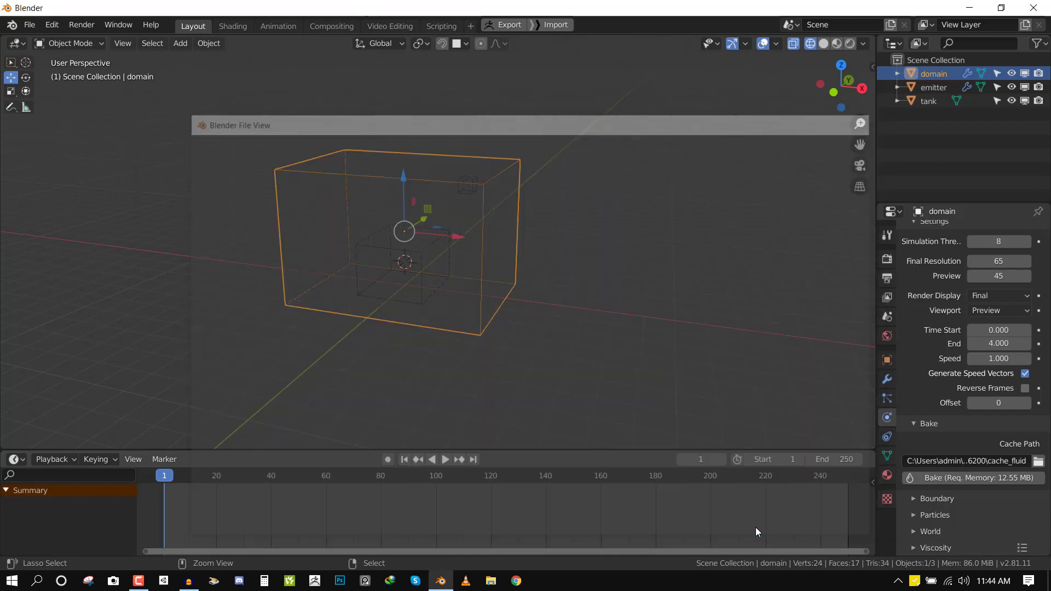
Bake the domain's fluid simulation and step through the timeline to frame 72, viewing the falling liquid from the front.
click(908, 477)
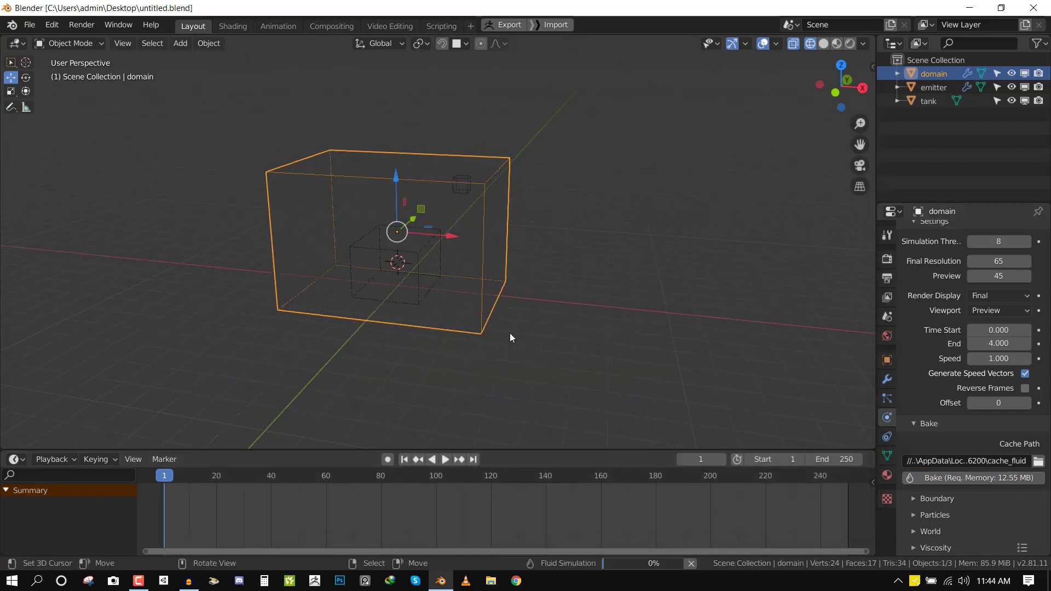
scroll(584, 282, up, 1)
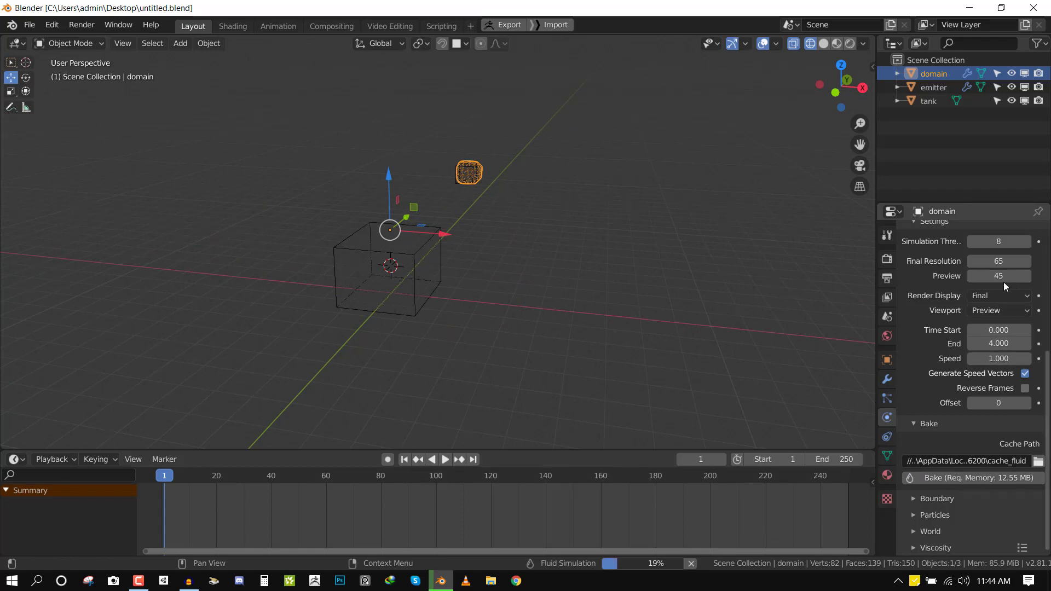
middle_drag(623, 276, 612, 285)
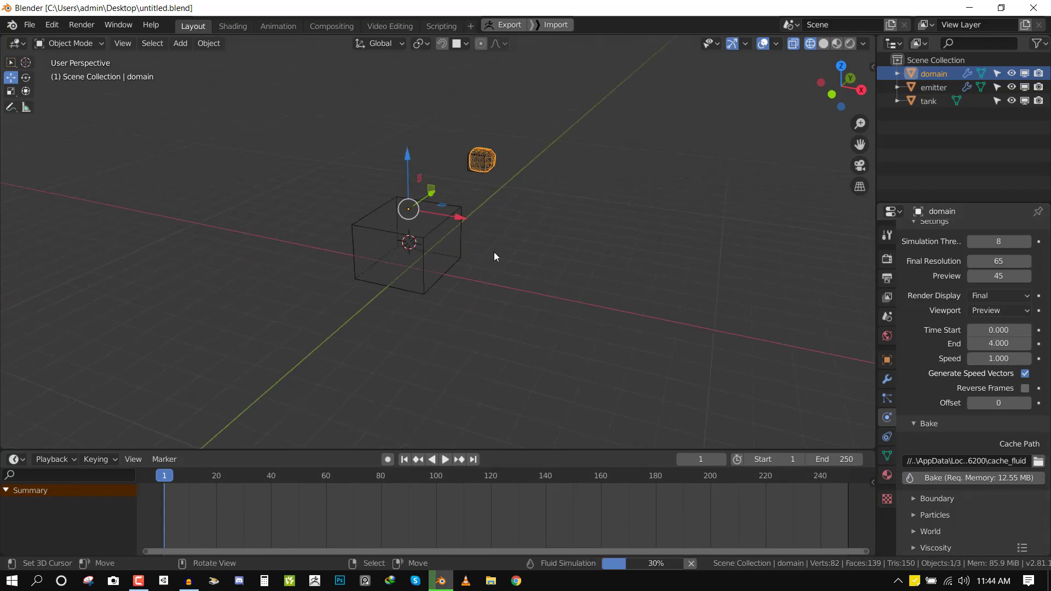
shift+middle_drag(495, 256, 554, 288)
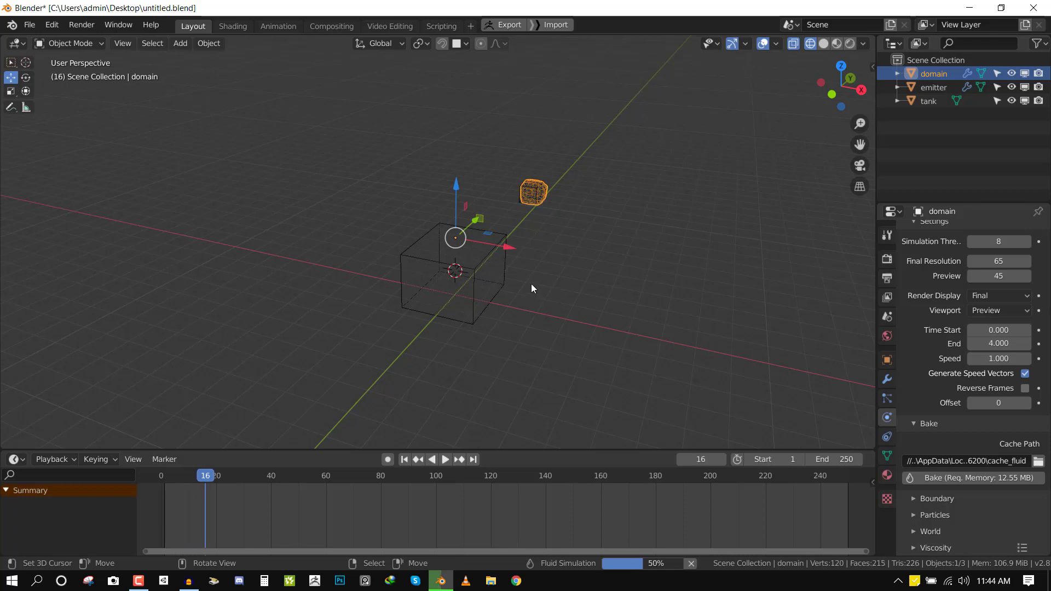
middle_drag(534, 284, 511, 218)
scroll(511, 219, down, 3)
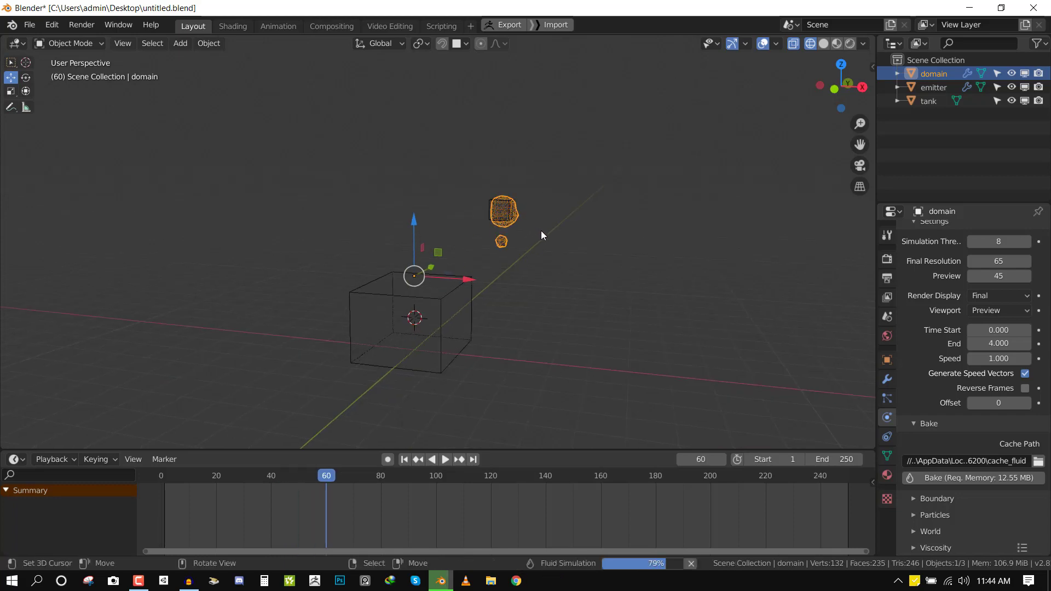
key(Down)
key(Left)
scroll(541, 231, up, 2)
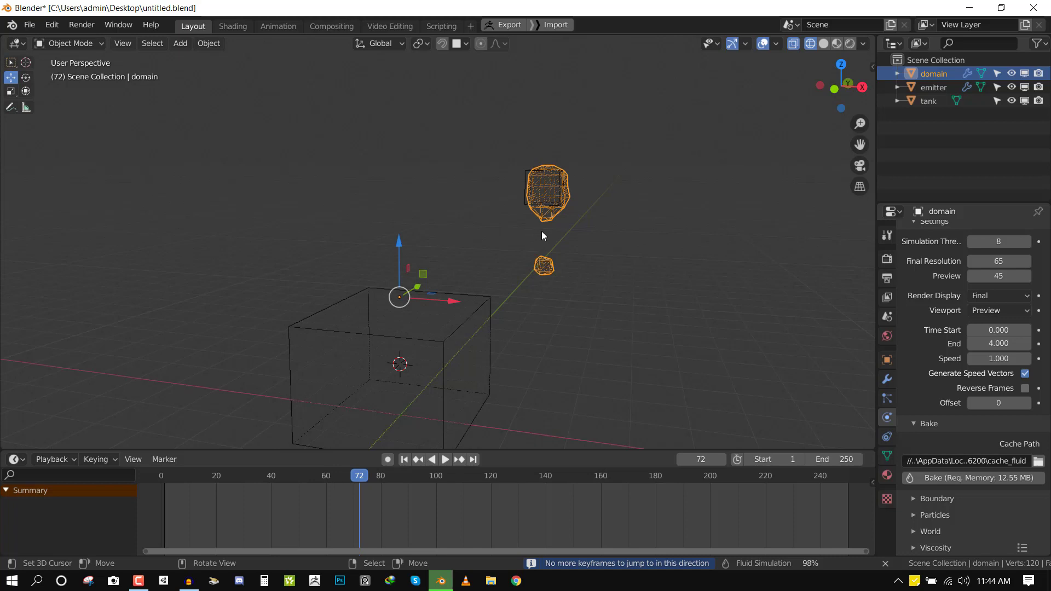
middle_drag(547, 234, 520, 201)
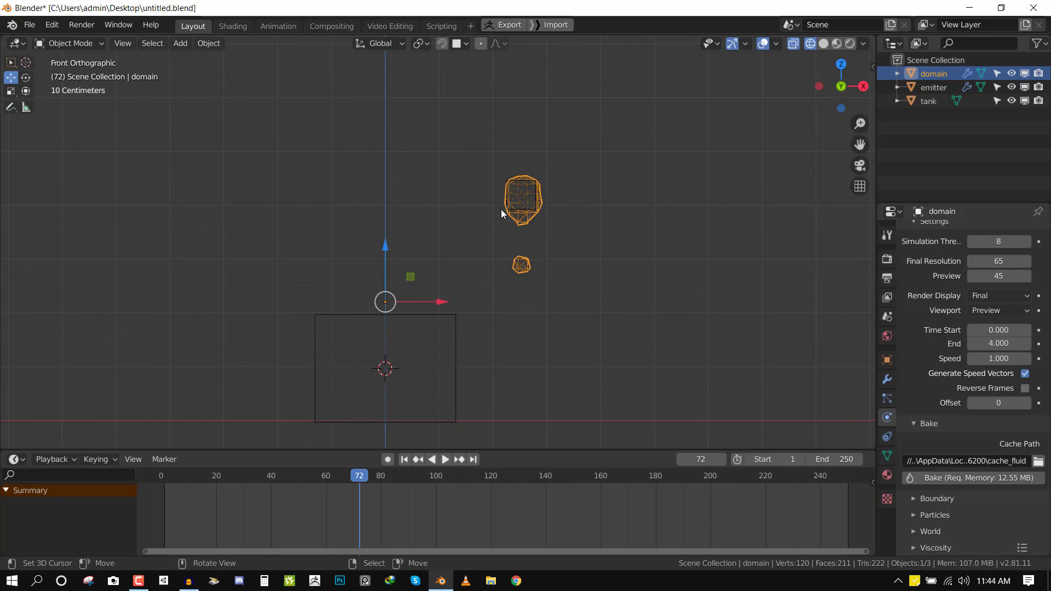
Annotate a curved path in the front view, from the emitter down into the tank.
drag(474, 196, 373, 305)
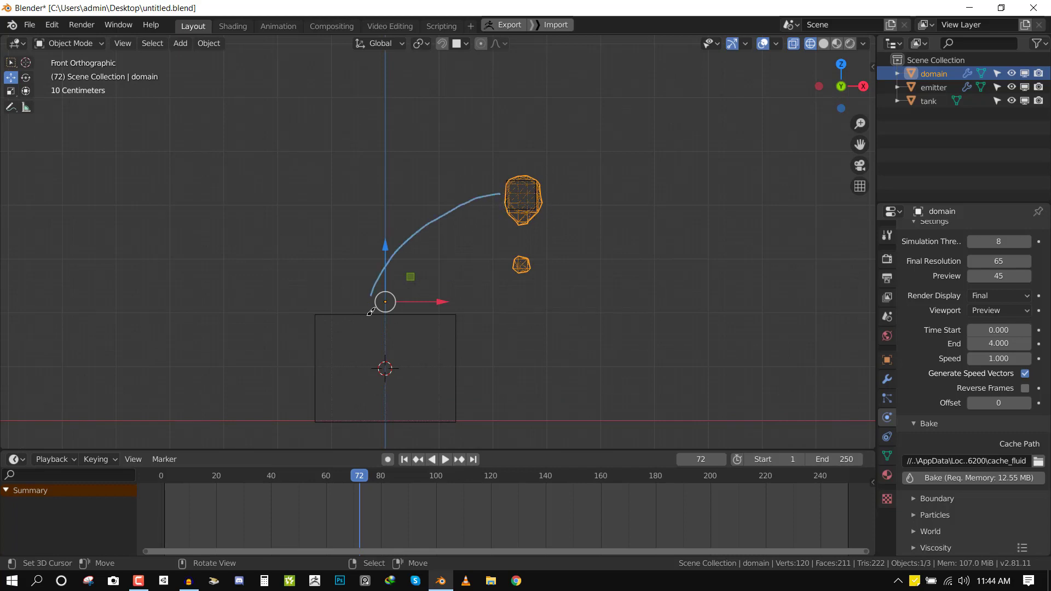
middle_drag(474, 253, 472, 268)
key(KP_1)
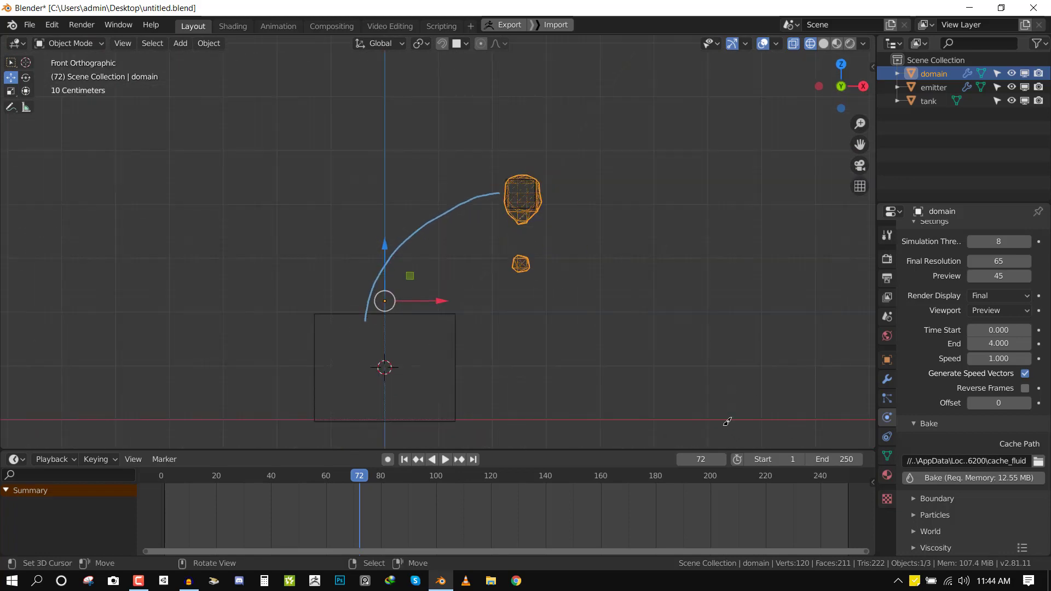
Select the emitter and set its inflow velocity along X to -1.5 m/s.
scroll(996, 295, up, 3)
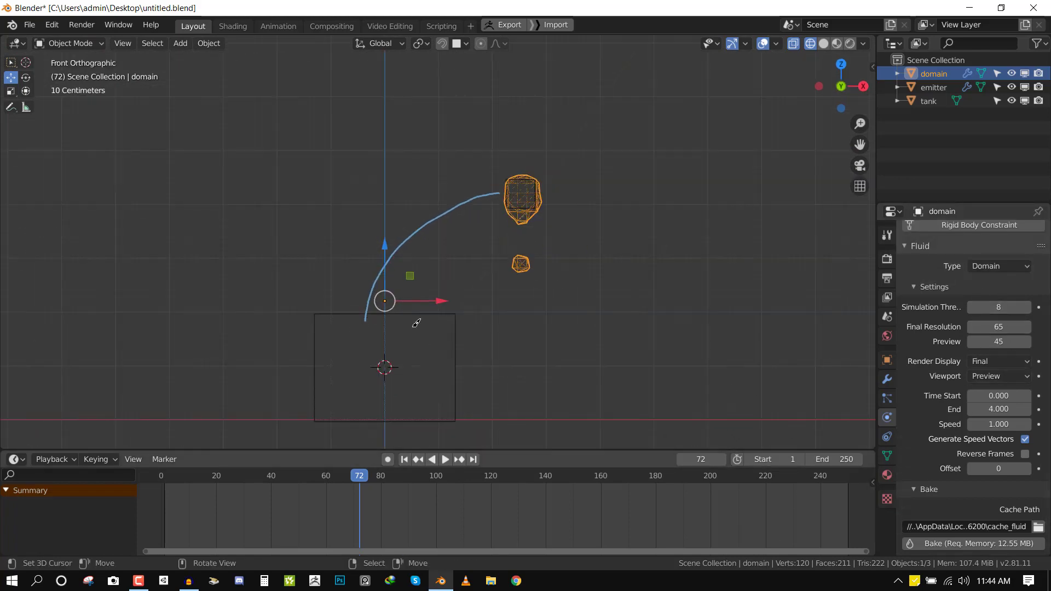
click(933, 87)
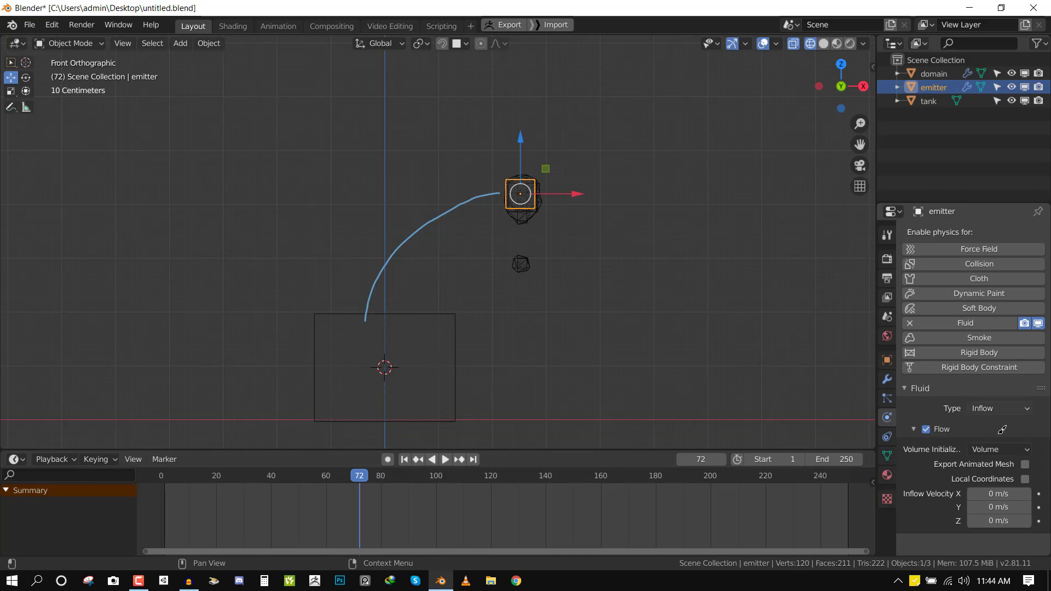
middle_drag(520, 194, 474, 215)
key(KP_1)
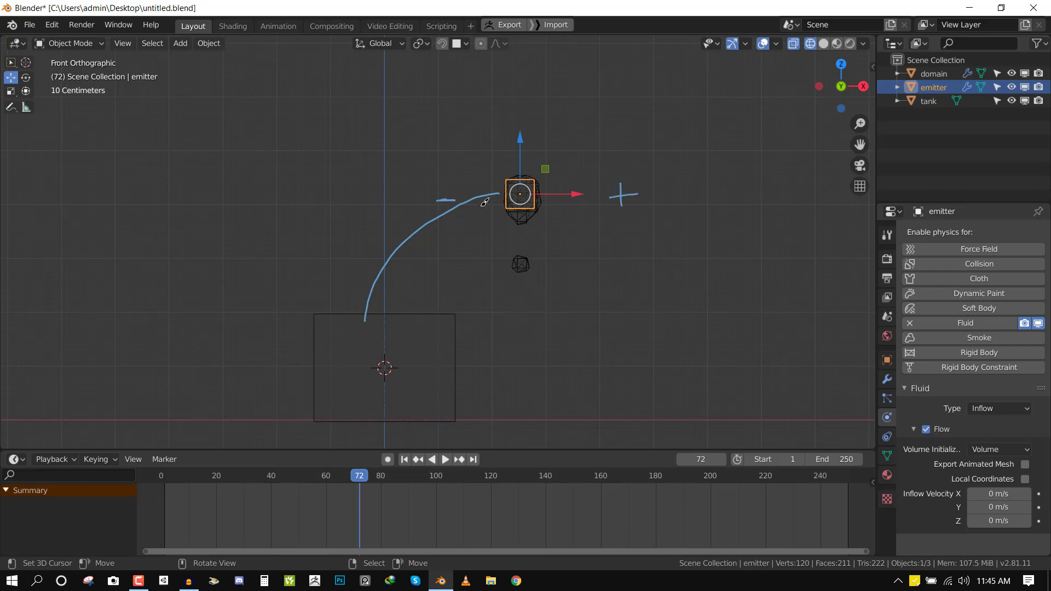
middle_drag(483, 202, 411, 222)
key(KP_1)
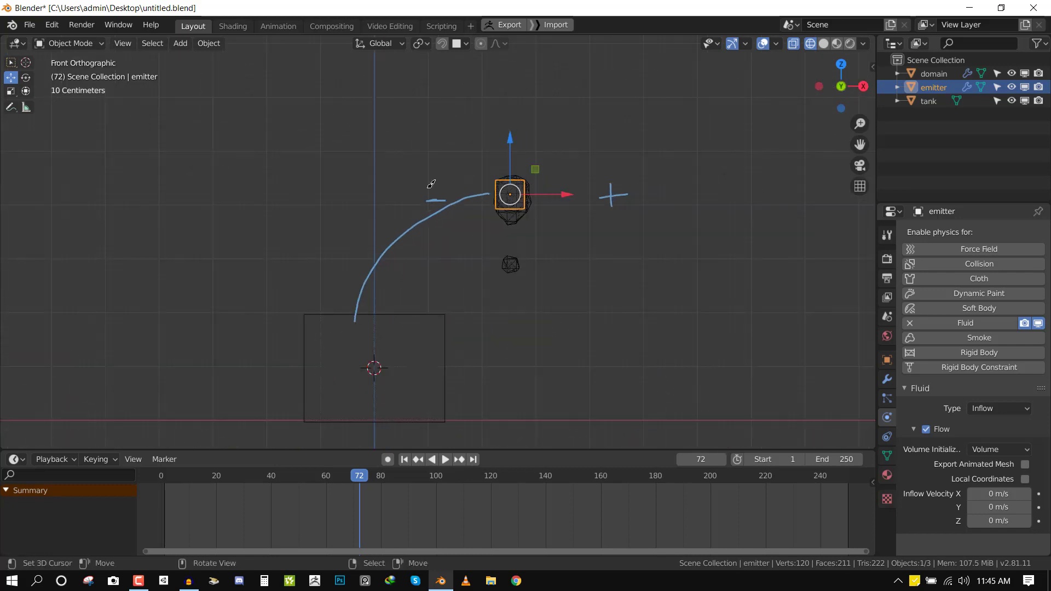
click(1004, 493)
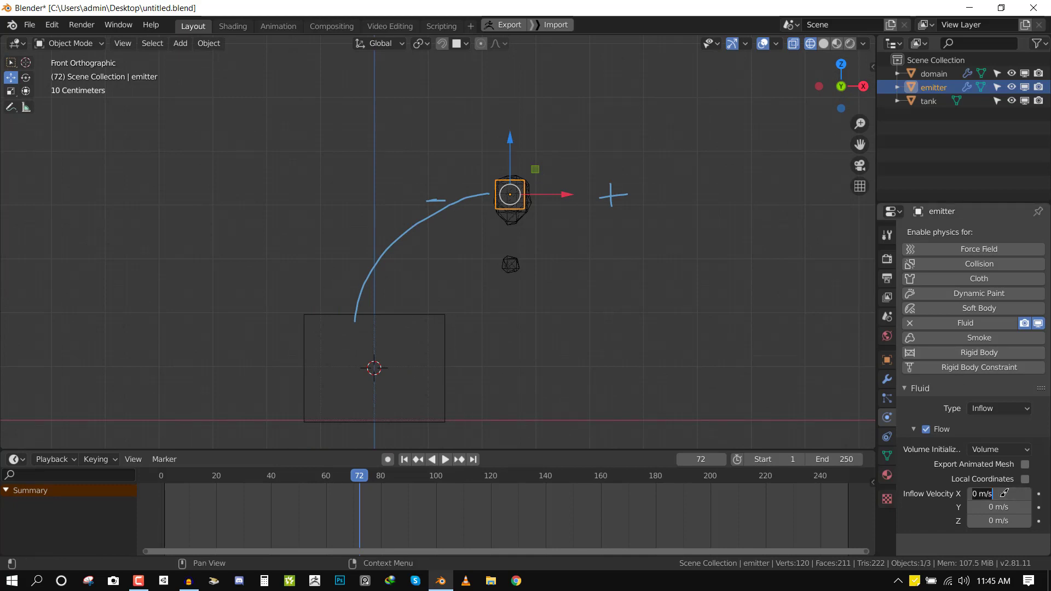
text(-1.5)
key(Return)
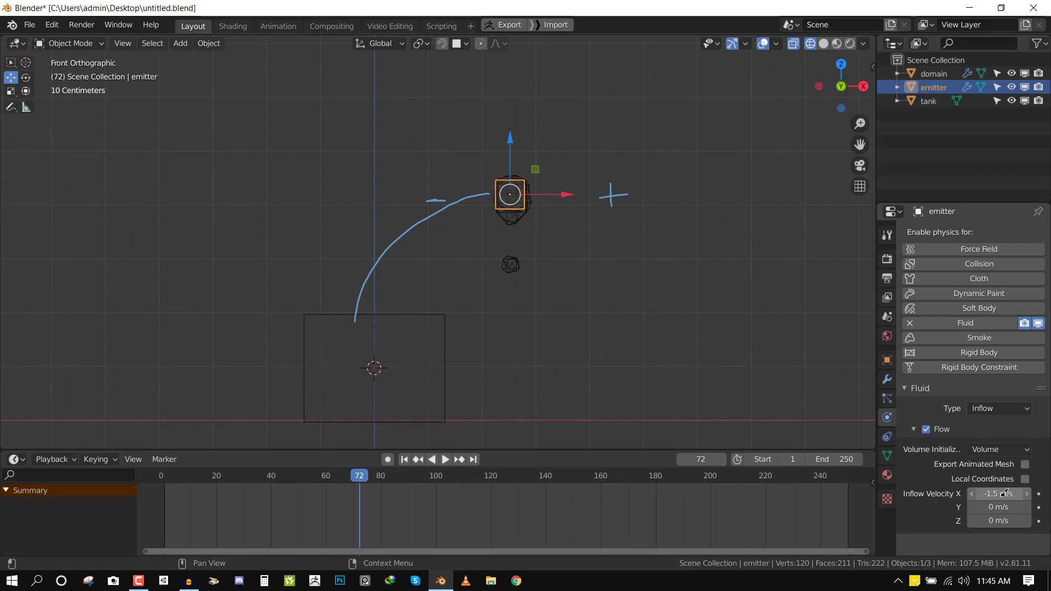
Try an inflow velocity of -14 m/s along X for the emitter.
click(1004, 494)
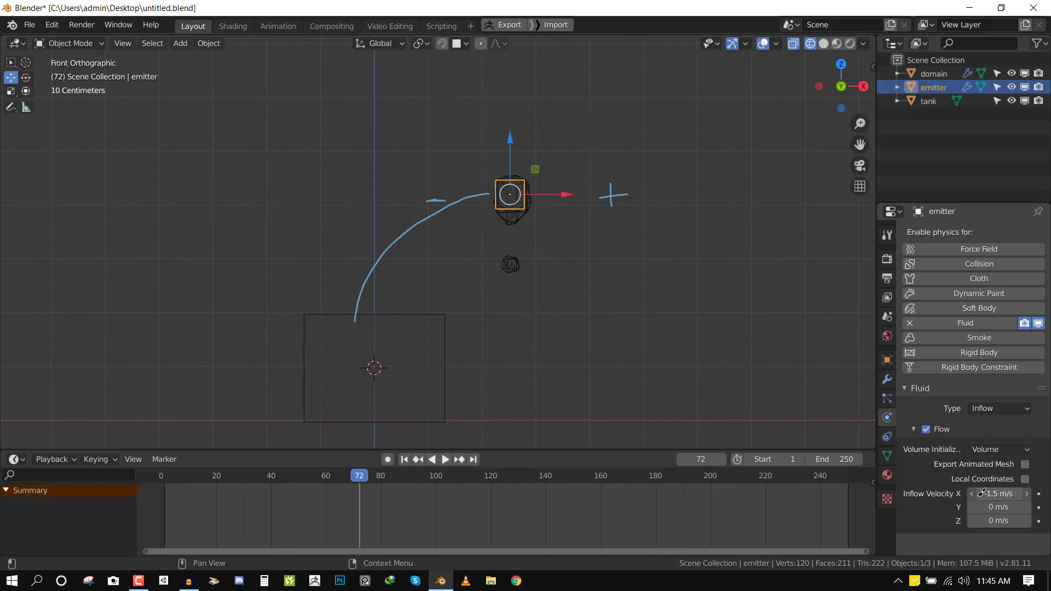
text(-14)
key(Return)
scroll(713, 395, down, 5)
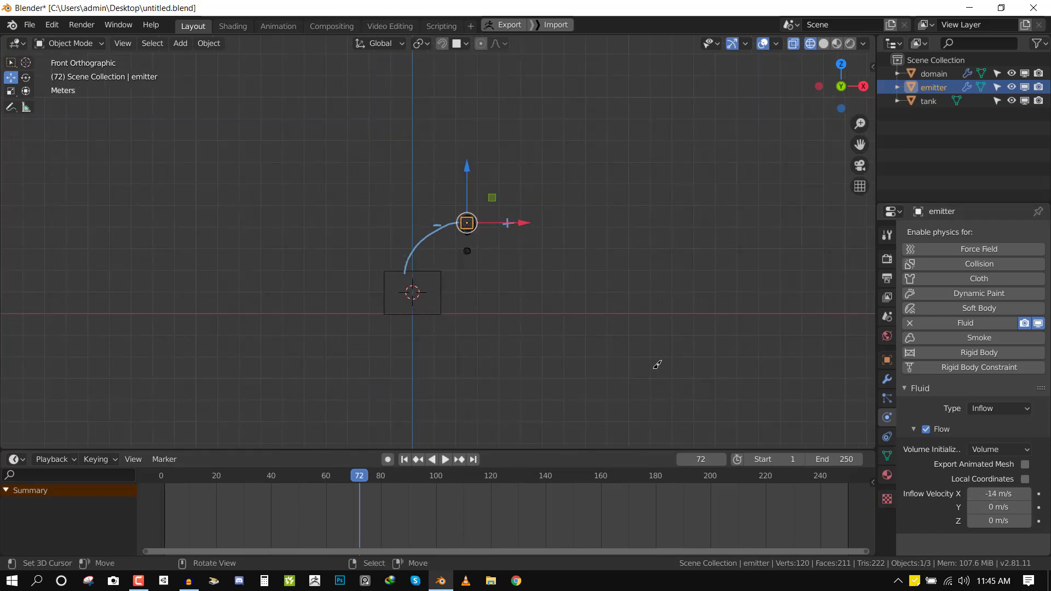
Enable Local Coordinates for the emitter's flow and set its inflow velocity along X to -1.5 m/s.
click(1024, 479)
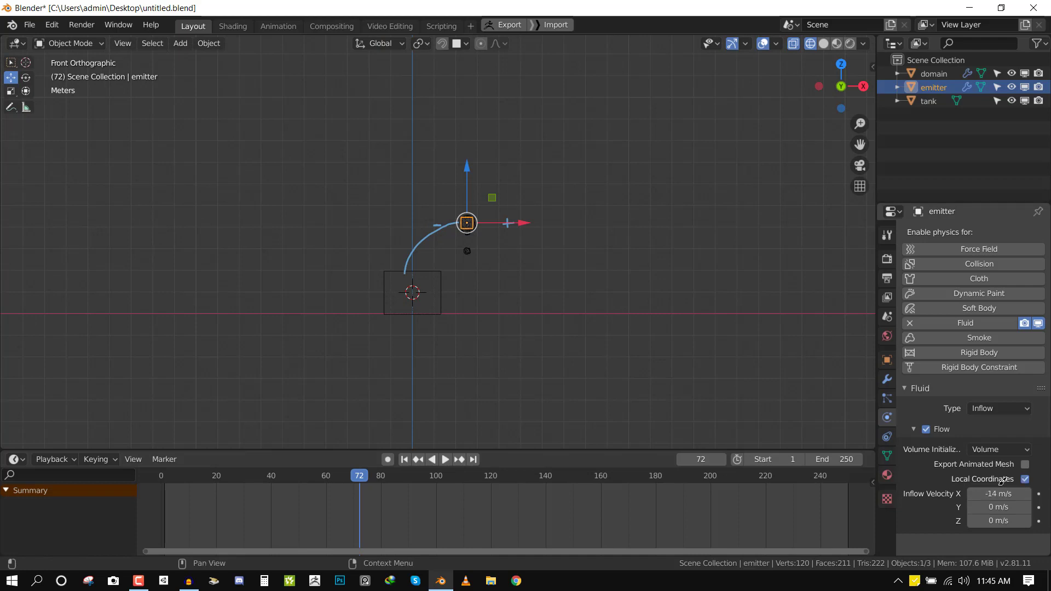
click(1003, 493)
text(-1.5)
key(Return)
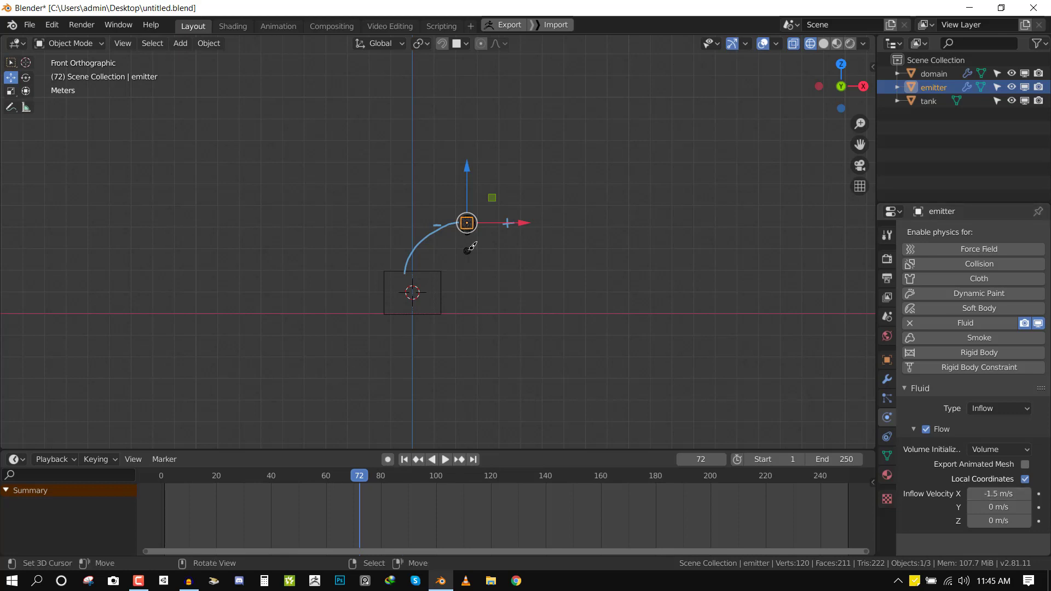
Remove the annotation drawings from the 3D view and hide the sidebar again.
scroll(590, 234, up, 2)
key(n)
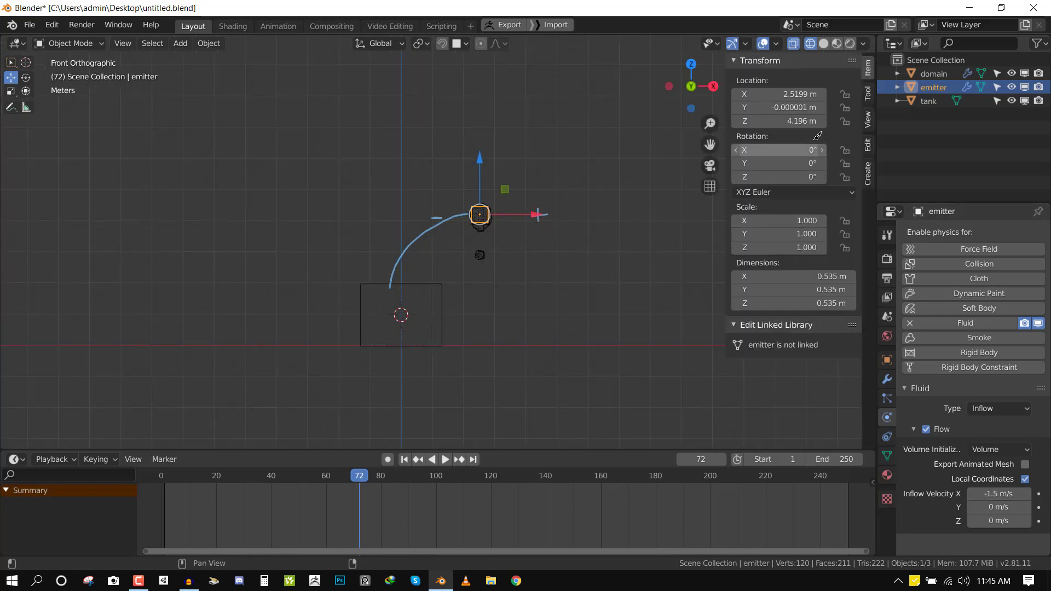
click(868, 119)
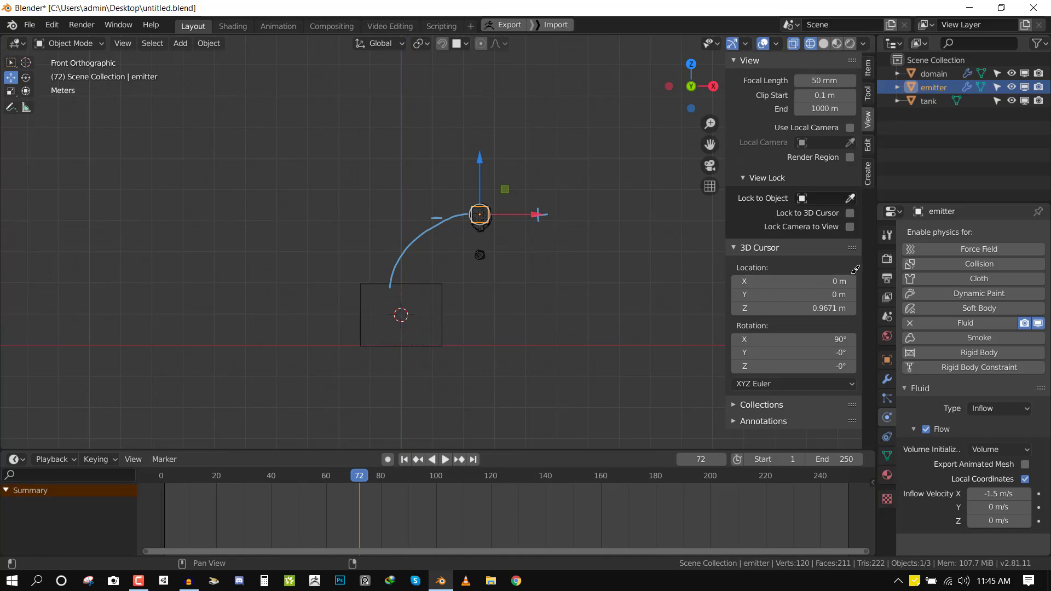
click(834, 423)
scroll(834, 416, down, 3)
click(848, 382)
key(n)
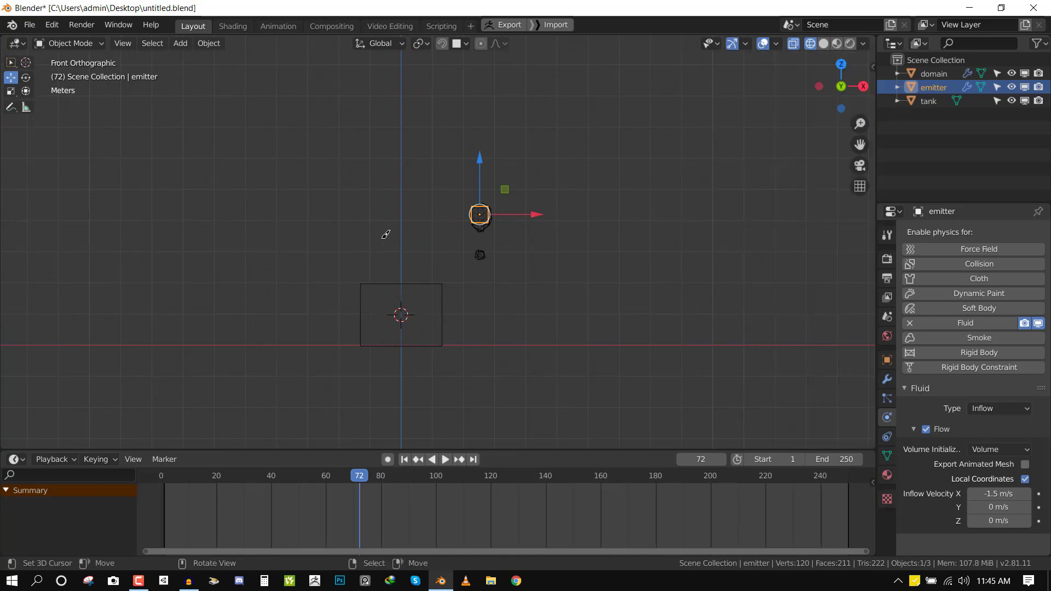
Select the domain, bake its fluid simulation again and view the resulting stream from the front.
click(933, 73)
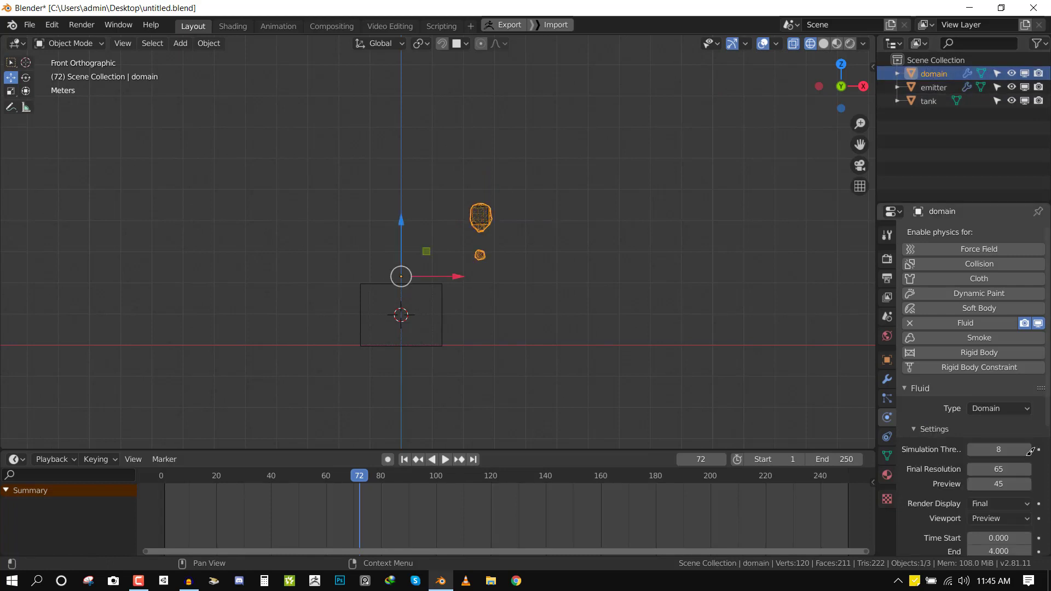
scroll(1018, 457, down, 4)
scroll(1018, 457, down, 3)
click(931, 511)
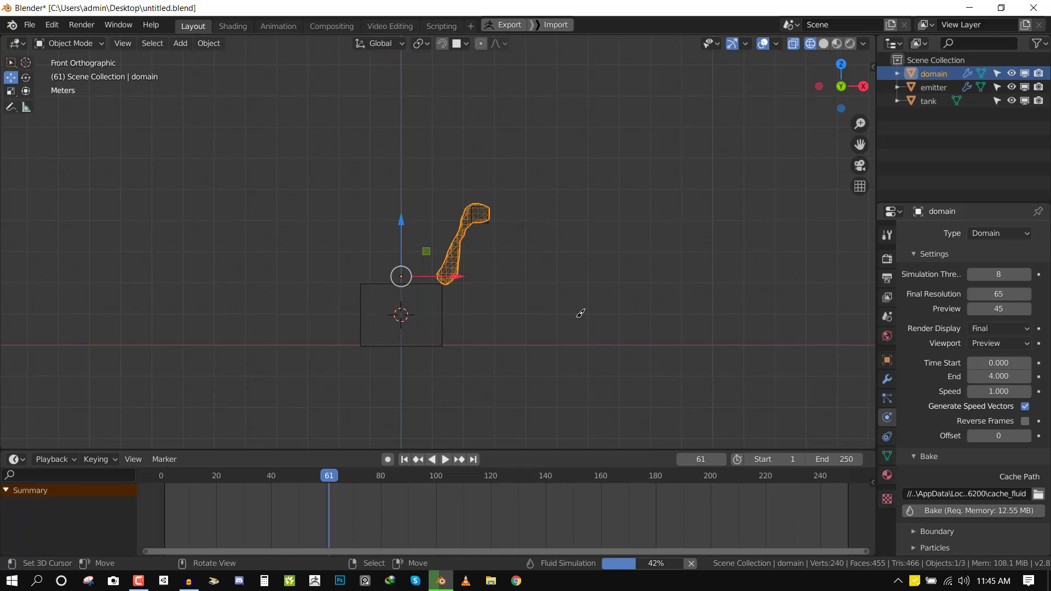
mouse_move(562, 261)
middle_down()
mouse_move(486, 265)
mouse_move(558, 253)
middle_up()
key(KP_1)
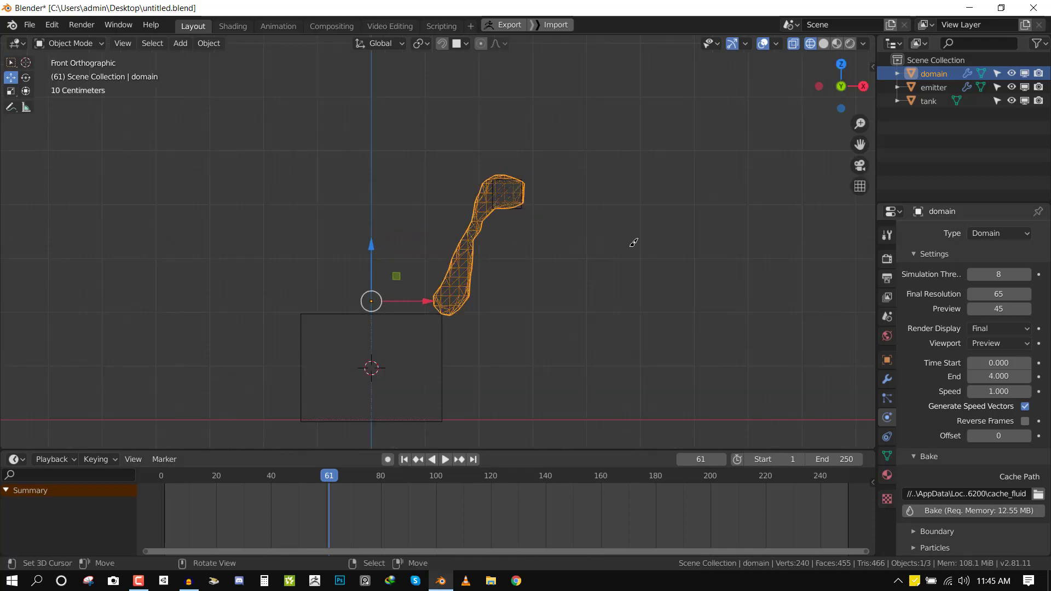
Select the emitter and set its inflow velocity along X to -2.5 m/s.
click(525, 208)
click(1001, 494)
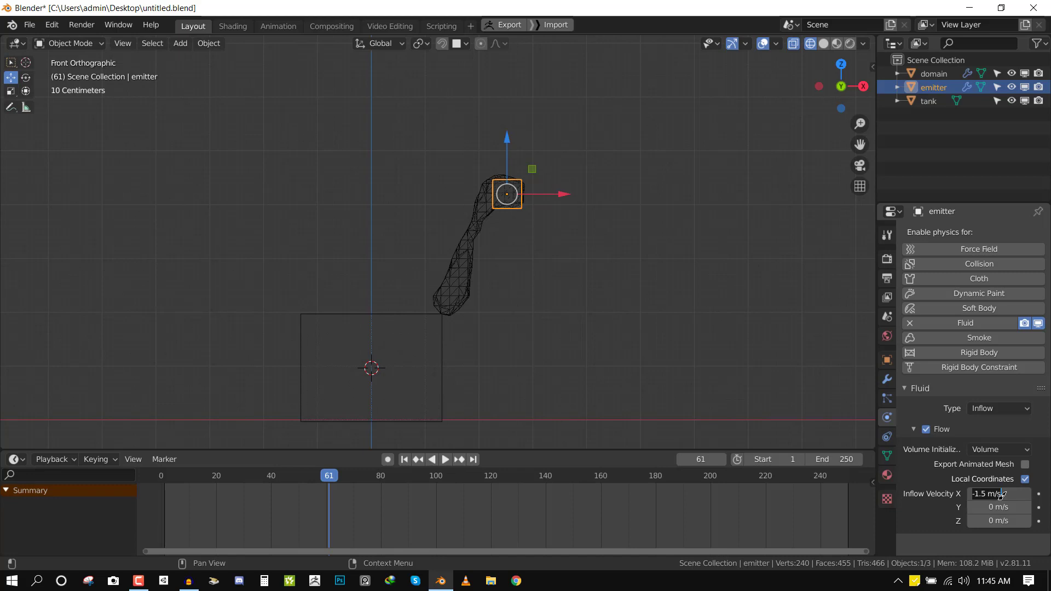
text(-2.5)
key(Return)
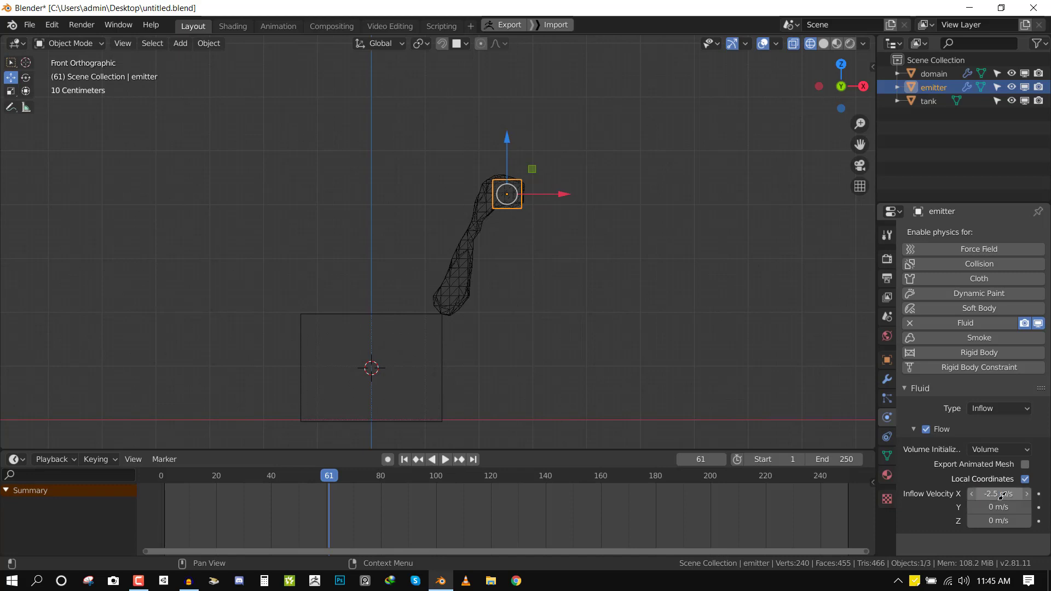
middle_drag(450, 235, 451, 232)
click(452, 248)
middle_drag(534, 214, 539, 239)
scroll(536, 240, down, 4)
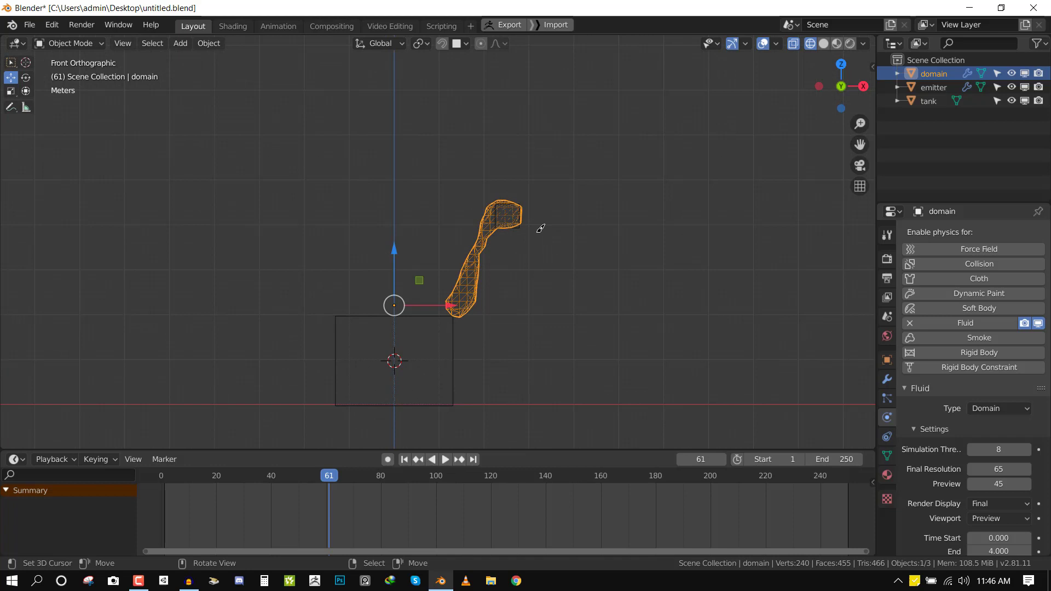
scroll(541, 228, up, 2)
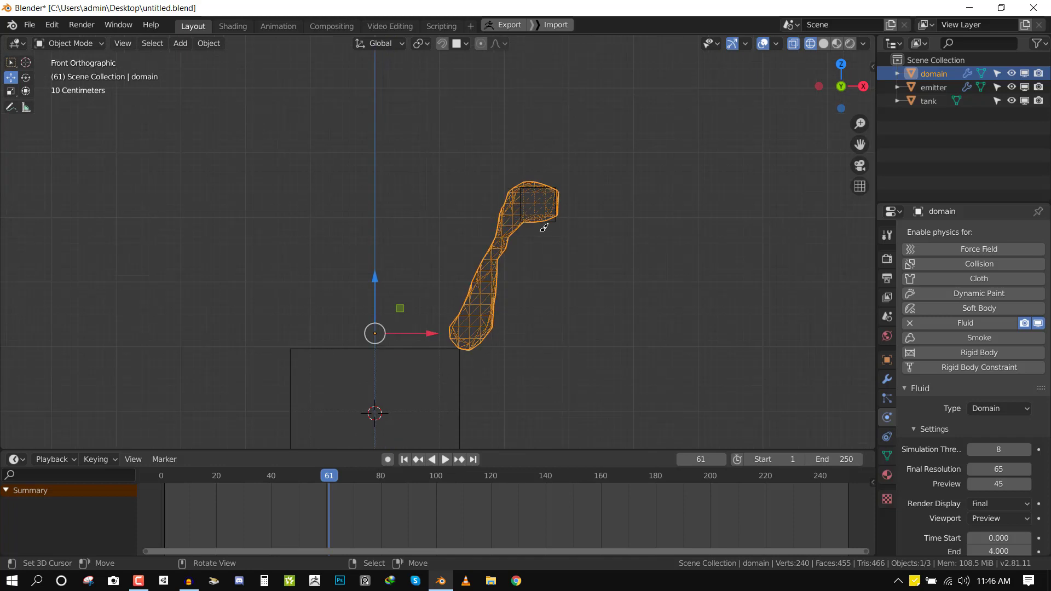
middle_drag(547, 230, 427, 344)
Select the tank, enable Fluid physics on it and set its fluid type to Obstacle.
right_click(424, 356)
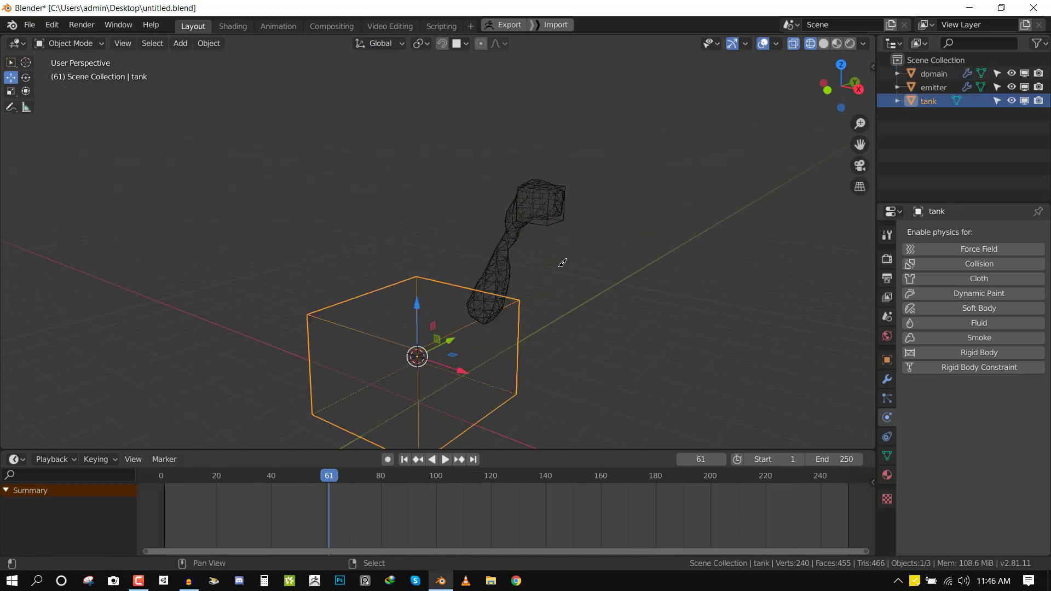
scroll(562, 231, up, 1)
shift+middle_drag(559, 266, 549, 170)
key(KP_1)
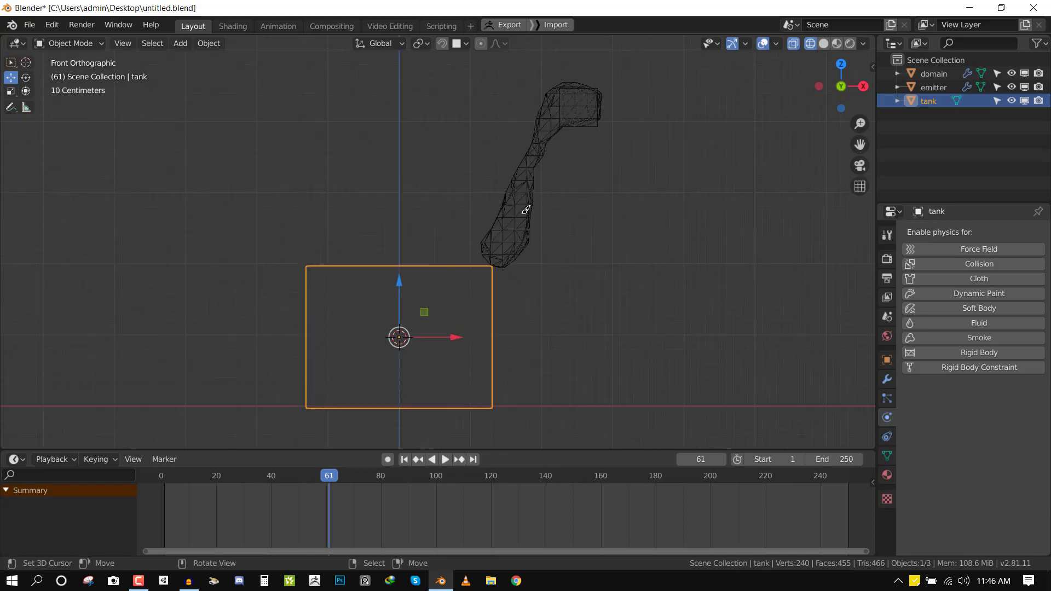
middle_drag(415, 289, 493, 258)
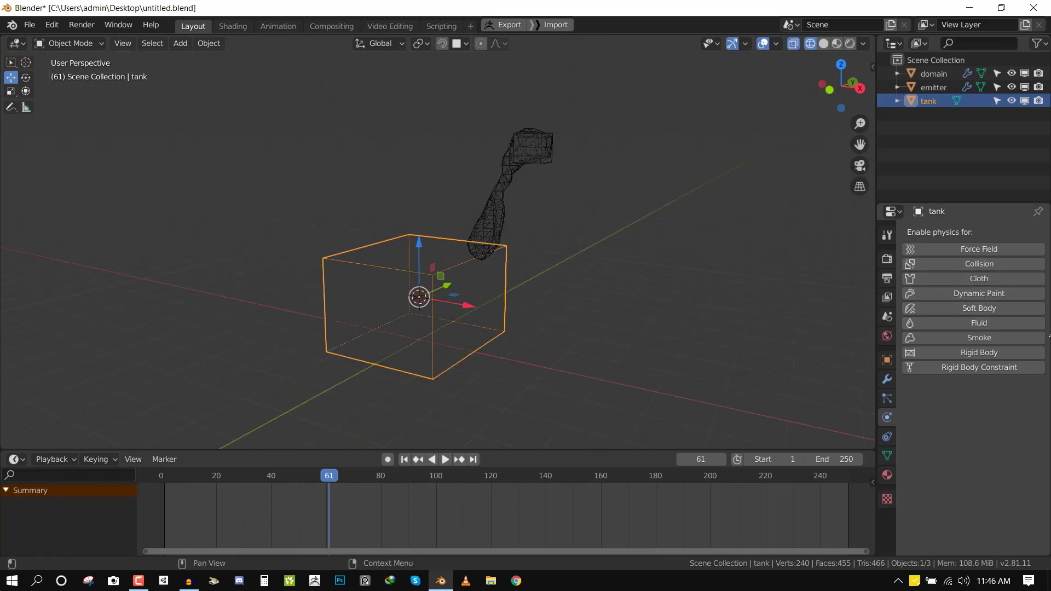
click(967, 318)
middle_drag(407, 309, 443, 323)
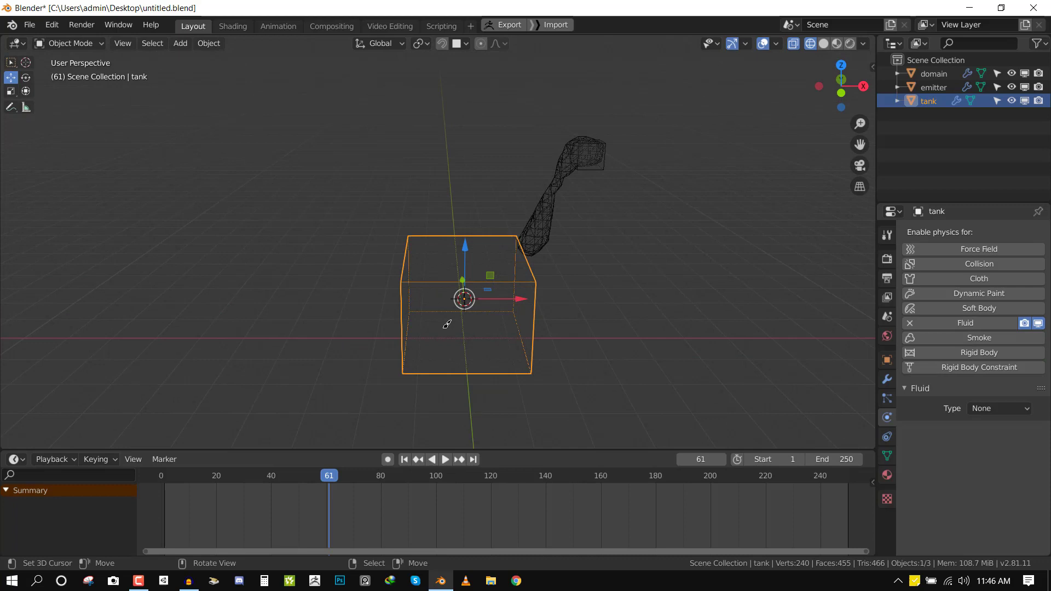
click(993, 407)
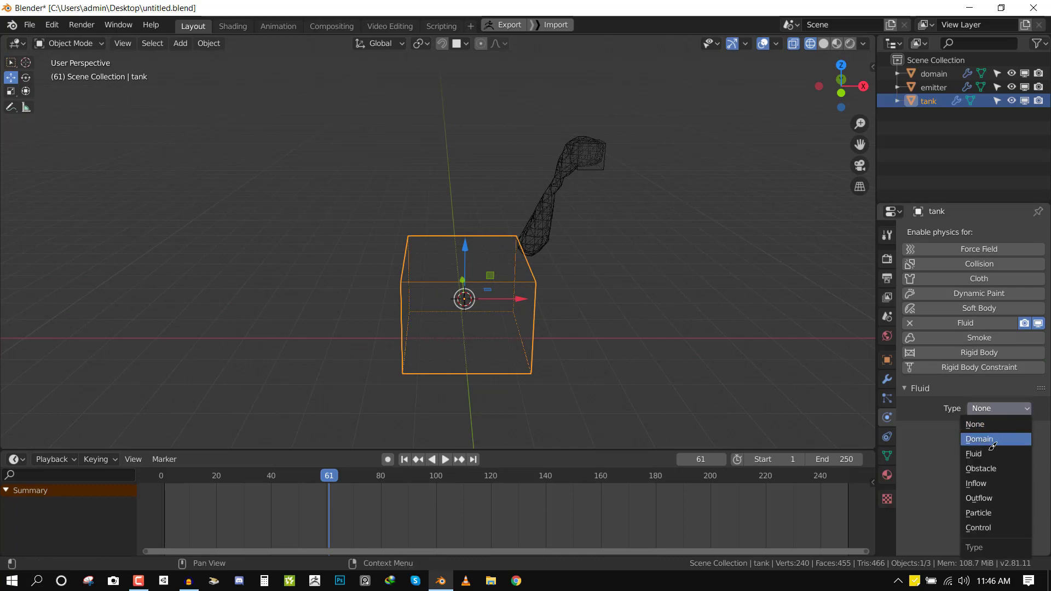
click(995, 467)
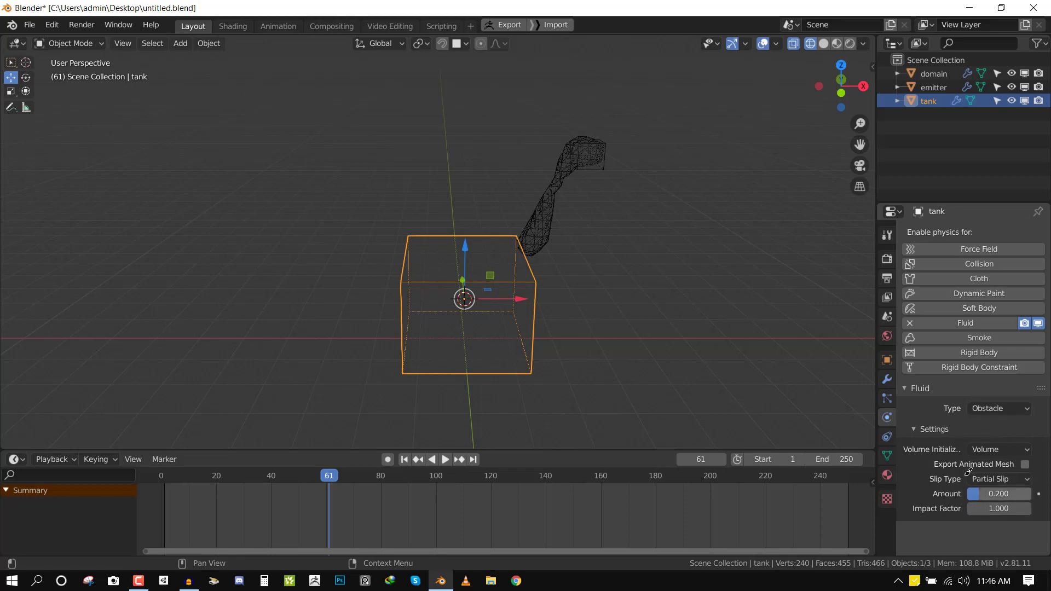
Set the tank obstacle's volume initialization to Shell.
click(991, 449)
click(932, 446)
middle_drag(408, 338, 342, 338)
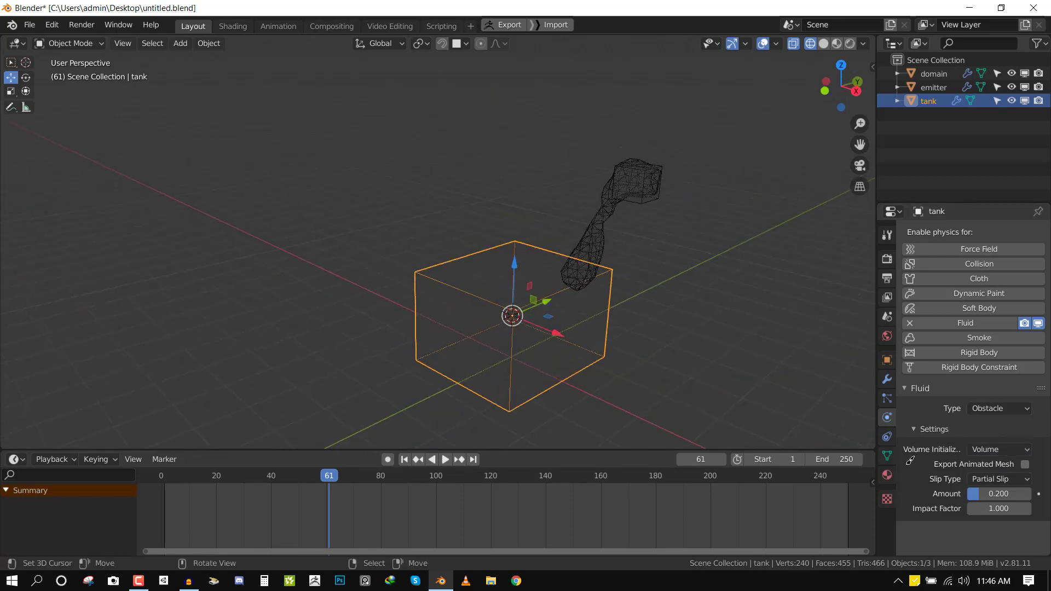
click(1006, 449)
click(985, 480)
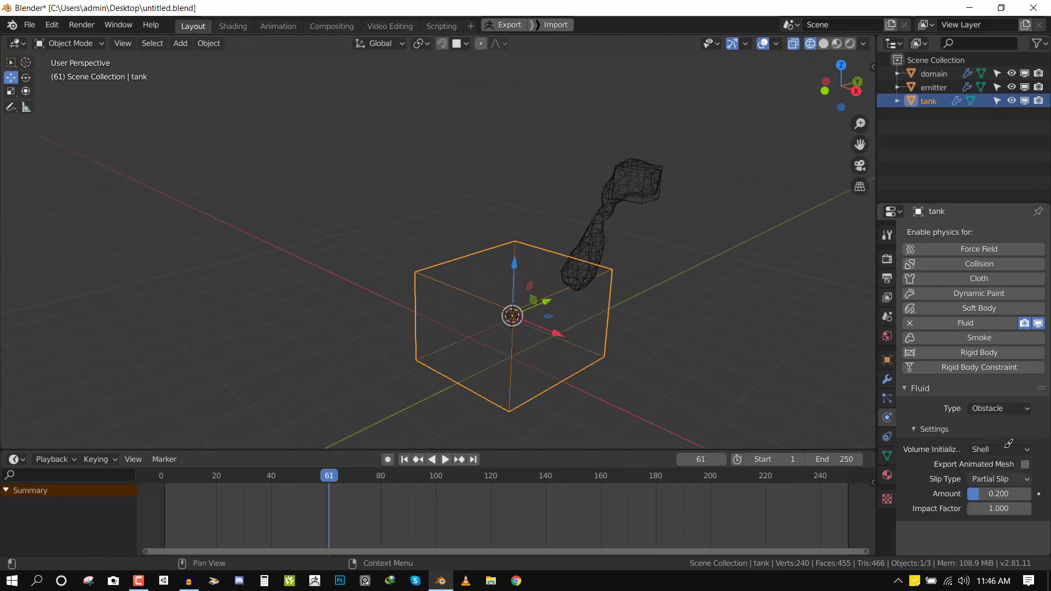
Switch the 3D view to solid shading and examine the open tank's interior and walls.
middle_drag(519, 319, 534, 339)
key(shift+z)
middle_drag(573, 272, 590, 302)
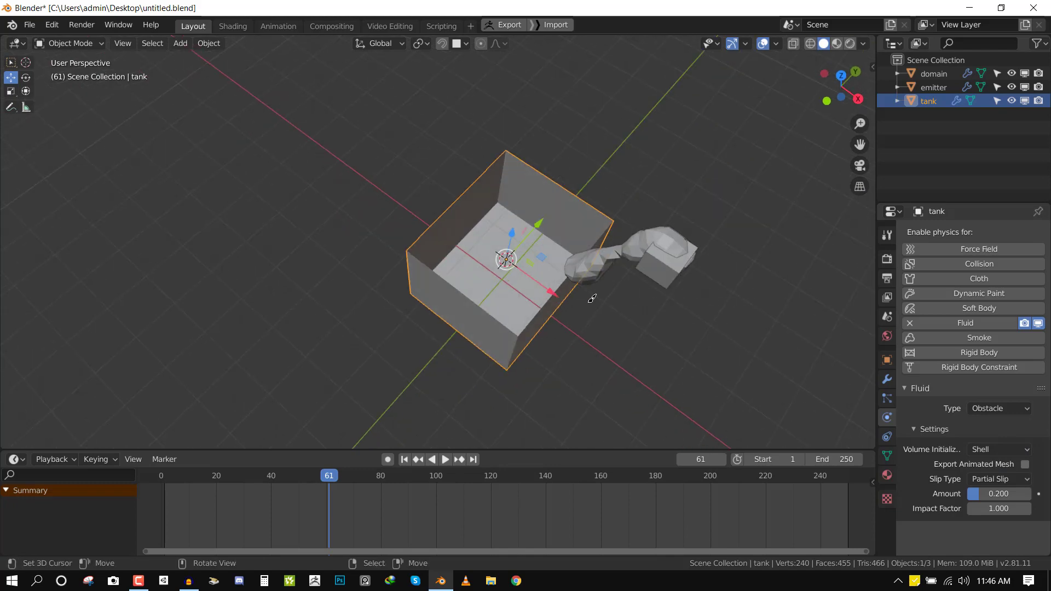
scroll(592, 298, up, 2)
shift+middle_drag(454, 247, 420, 272)
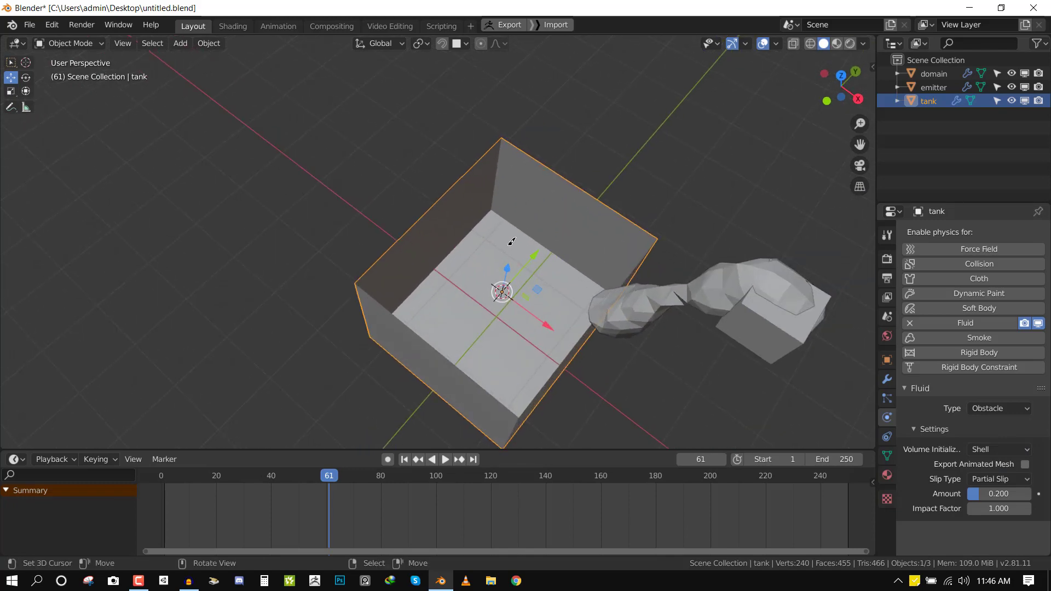
middle_drag(512, 241, 508, 188)
middle_drag(490, 227, 484, 219)
middle_drag(545, 246, 493, 212)
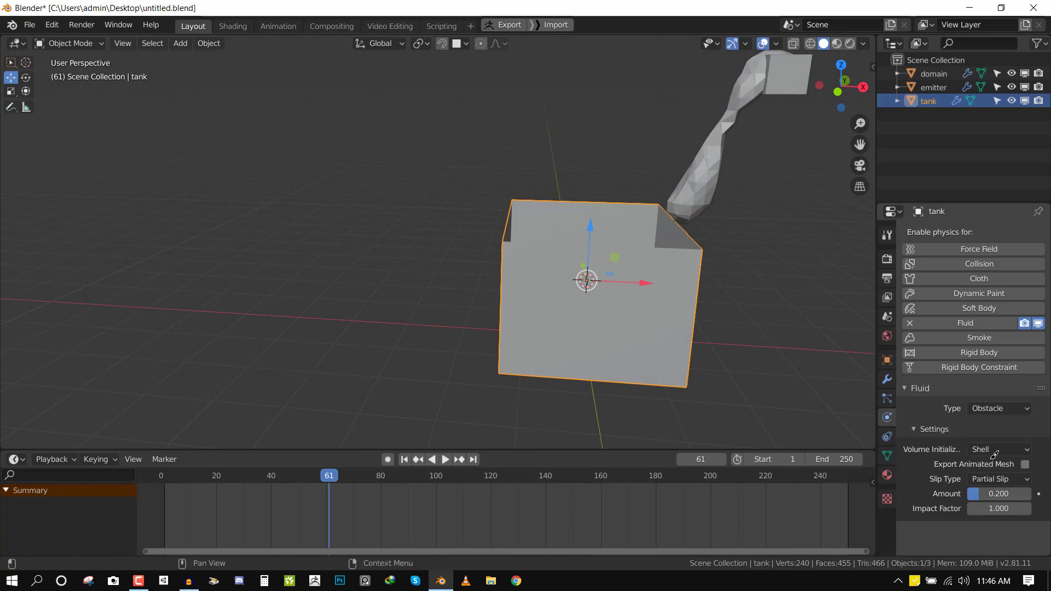
Try the No Slip type on the tank obstacle and return it to Partial Slip.
click(993, 451)
middle_drag(692, 250, 629, 268)
click(993, 479)
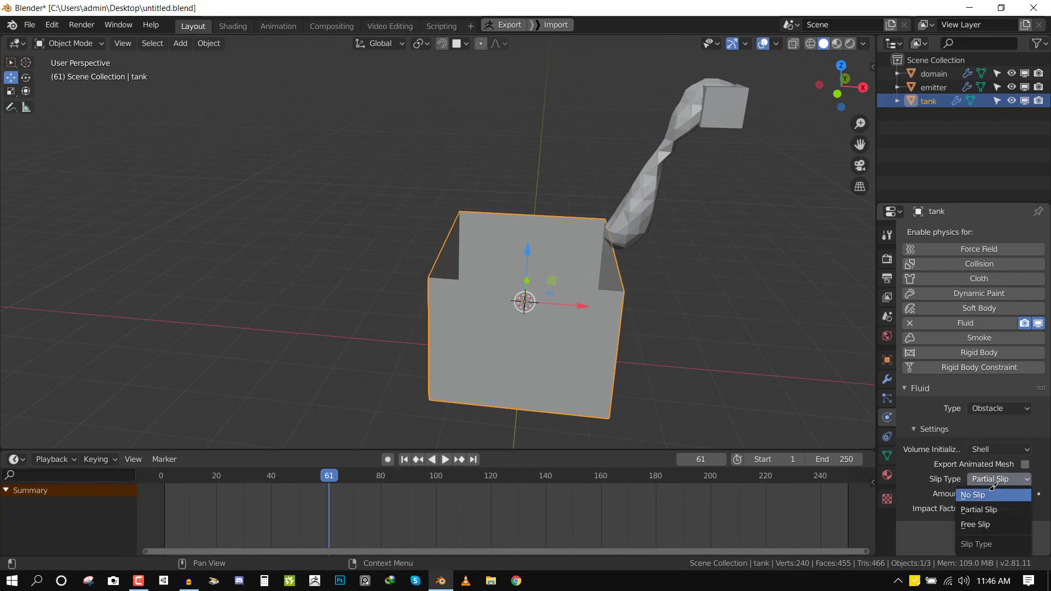
click(991, 494)
click(1001, 478)
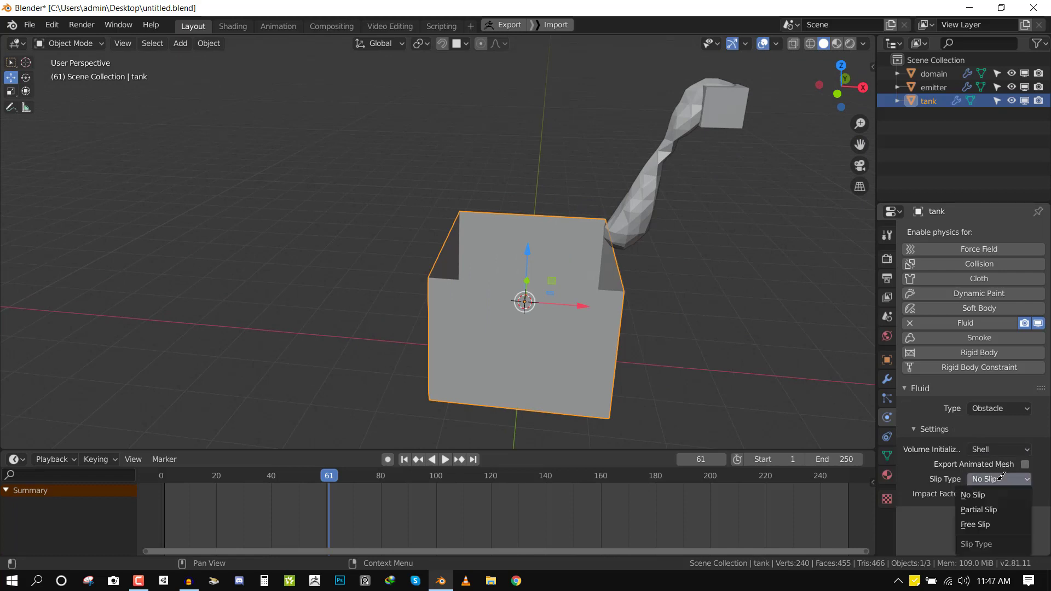
click(985, 509)
middle_drag(589, 244, 580, 252)
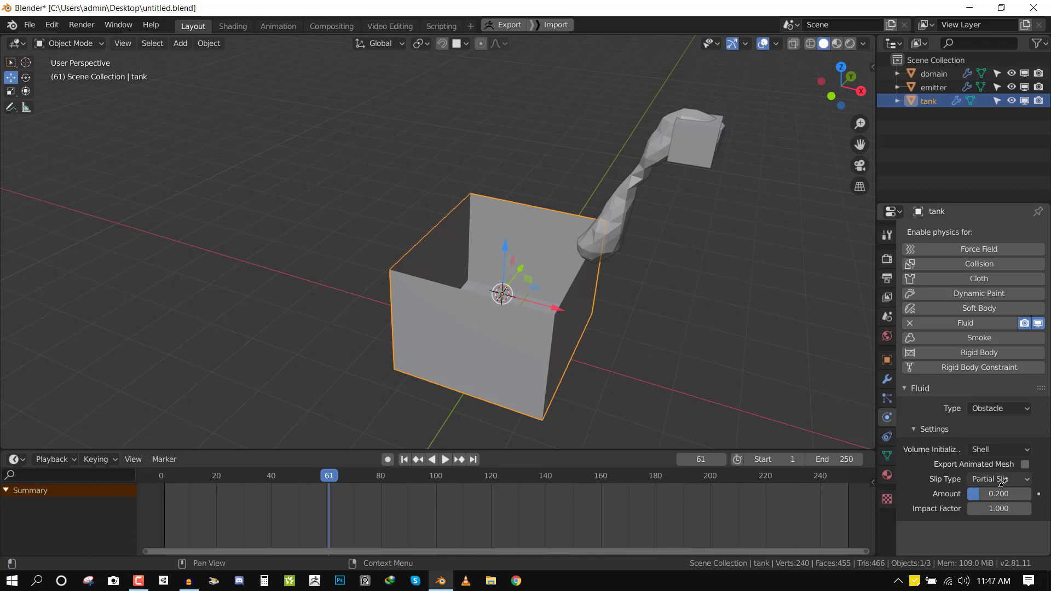
Select the fluid domain and set its viewport display mode to Final.
middle_drag(542, 328, 569, 327)
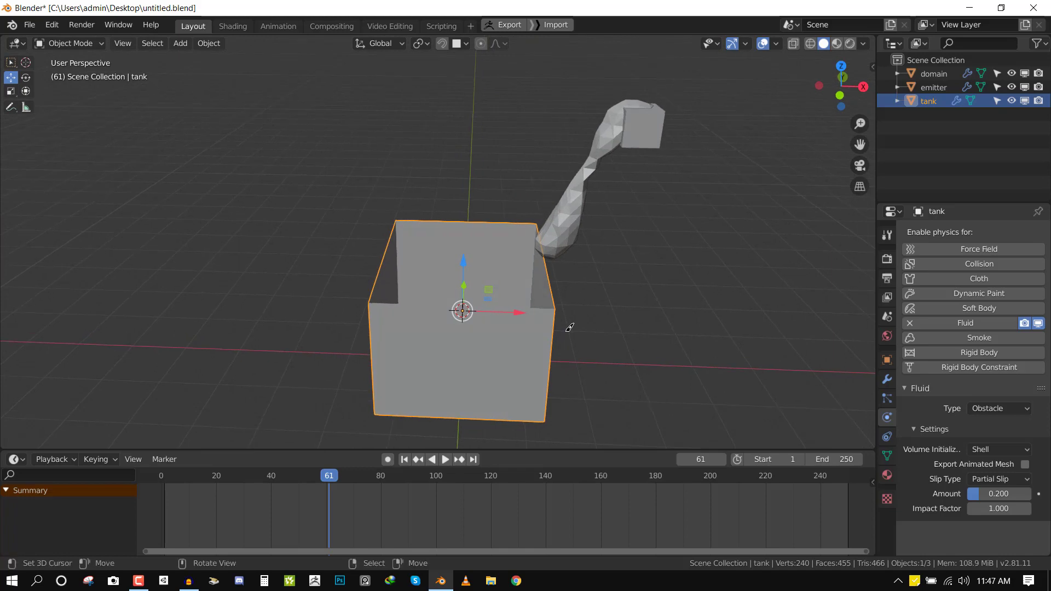
middle_drag(584, 245, 583, 244)
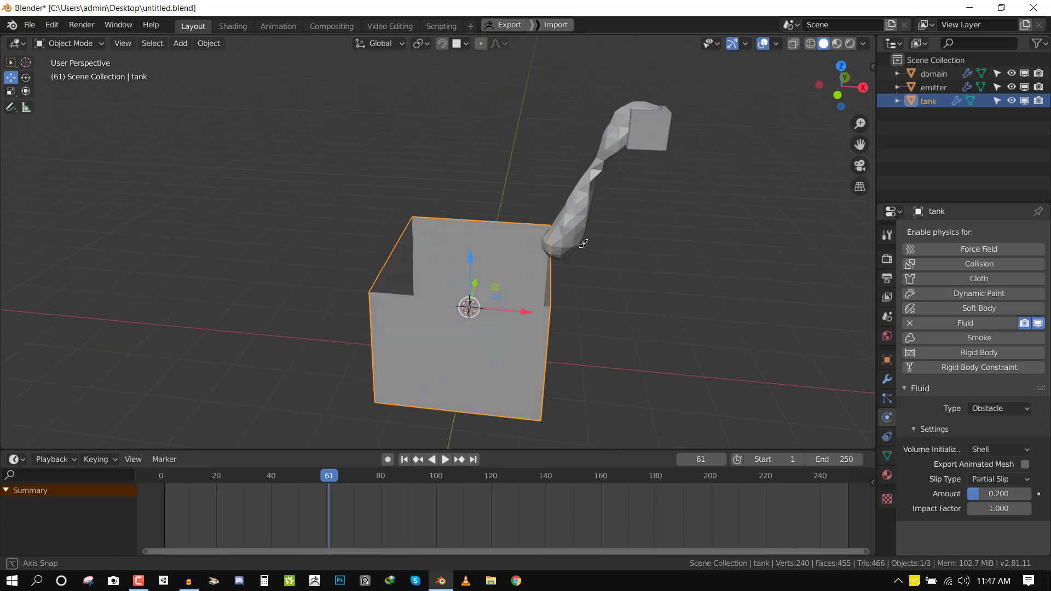
click(584, 221)
scroll(949, 410, down, 4)
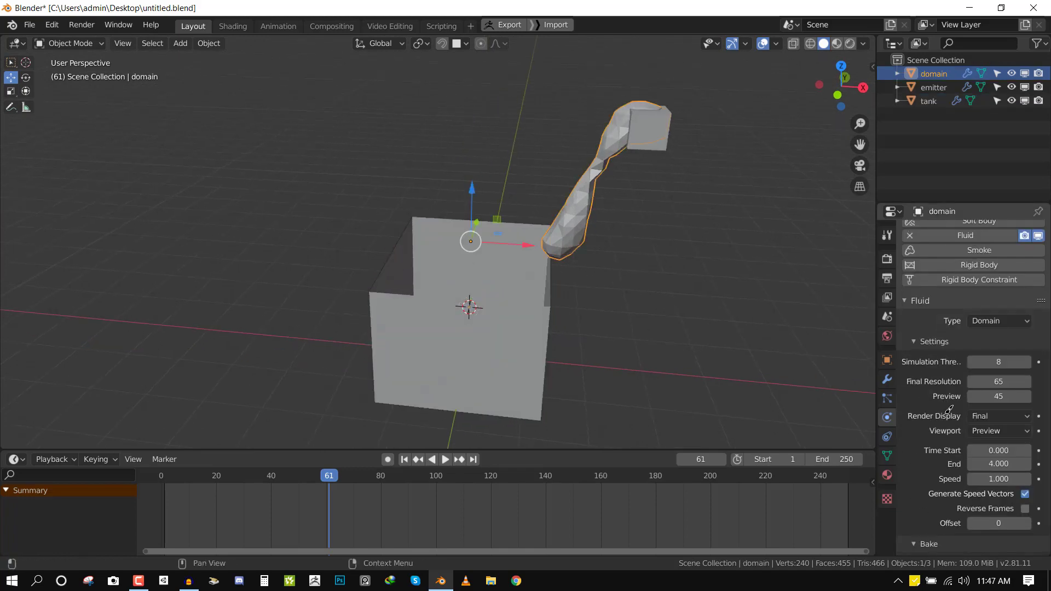
scroll(950, 401, down, 4)
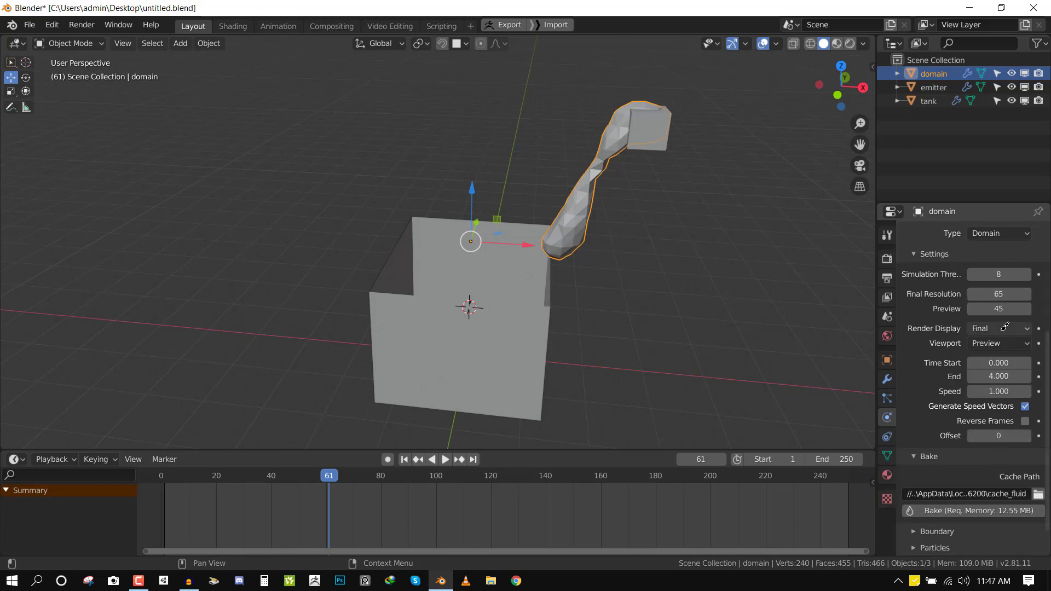
click(990, 341)
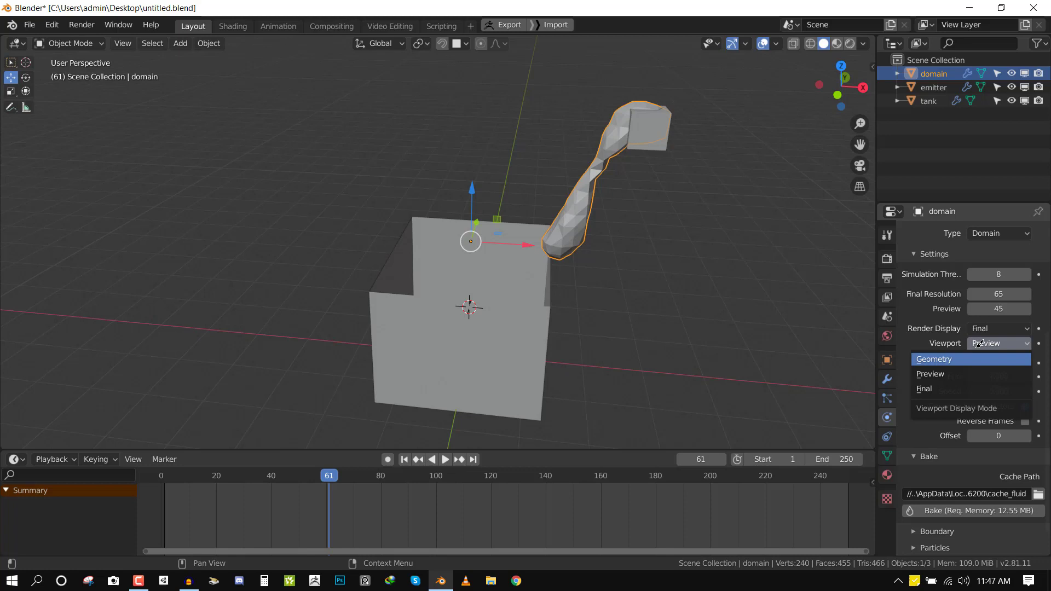
click(953, 388)
Bake the domain's fluid simulation and follow the liquid pouring into the tank from several angles.
middle_drag(613, 213, 665, 226)
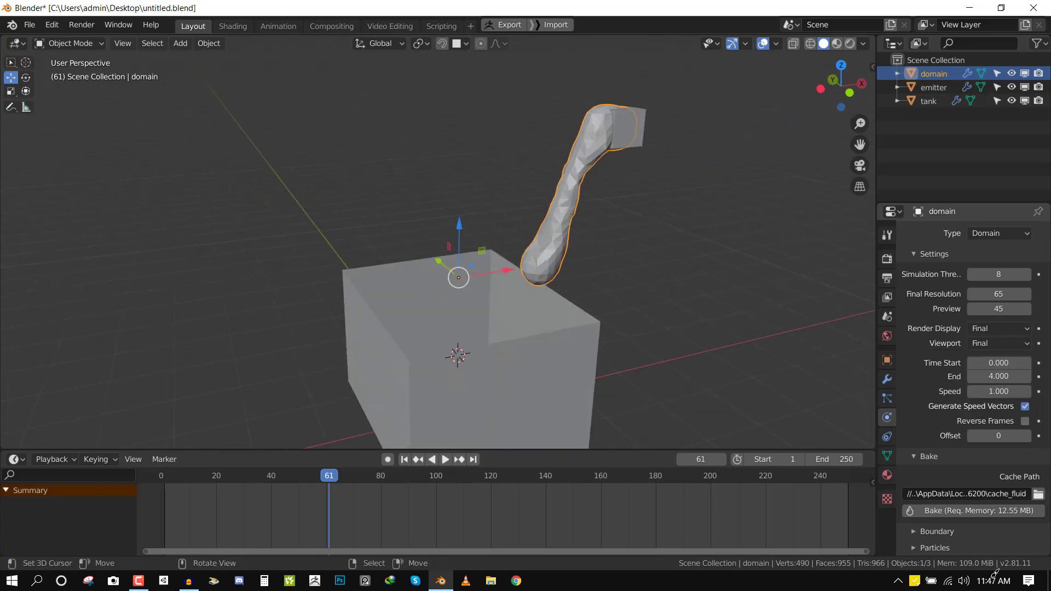
click(978, 510)
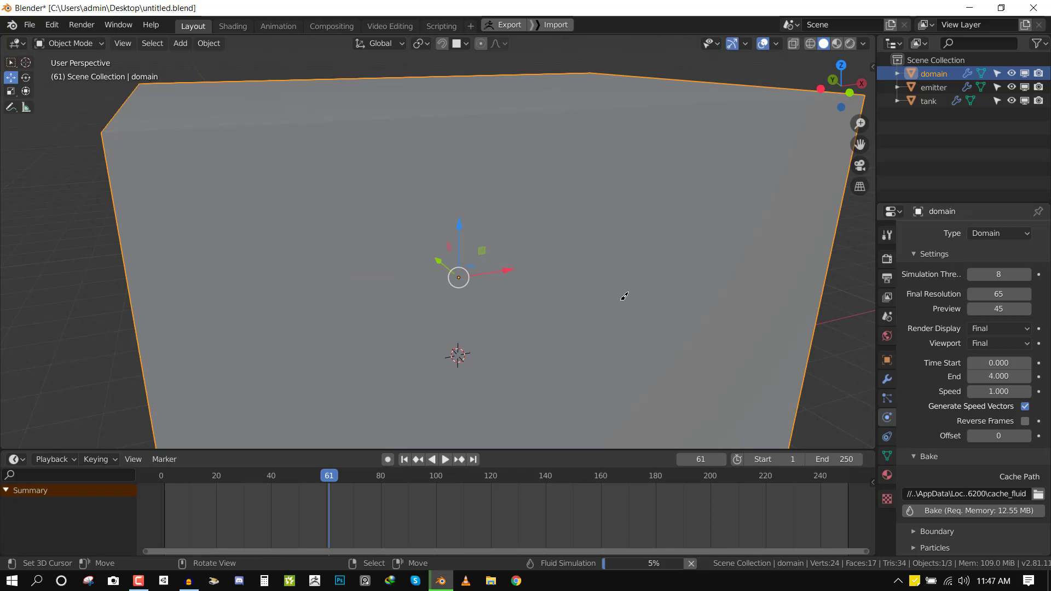
key(shift+Left)
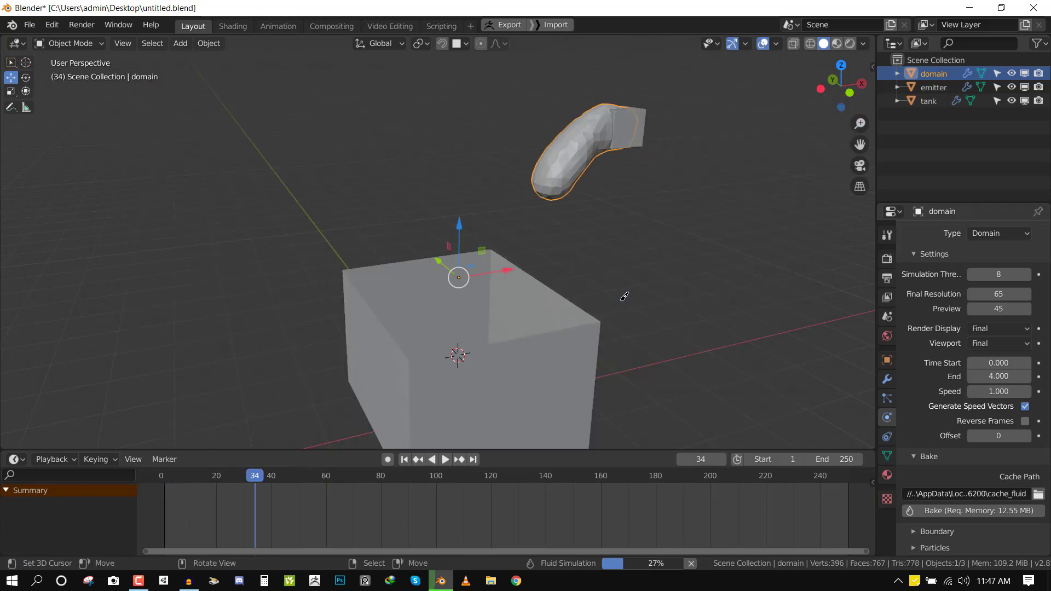
key(KP_1)
middle_drag(624, 297, 555, 297)
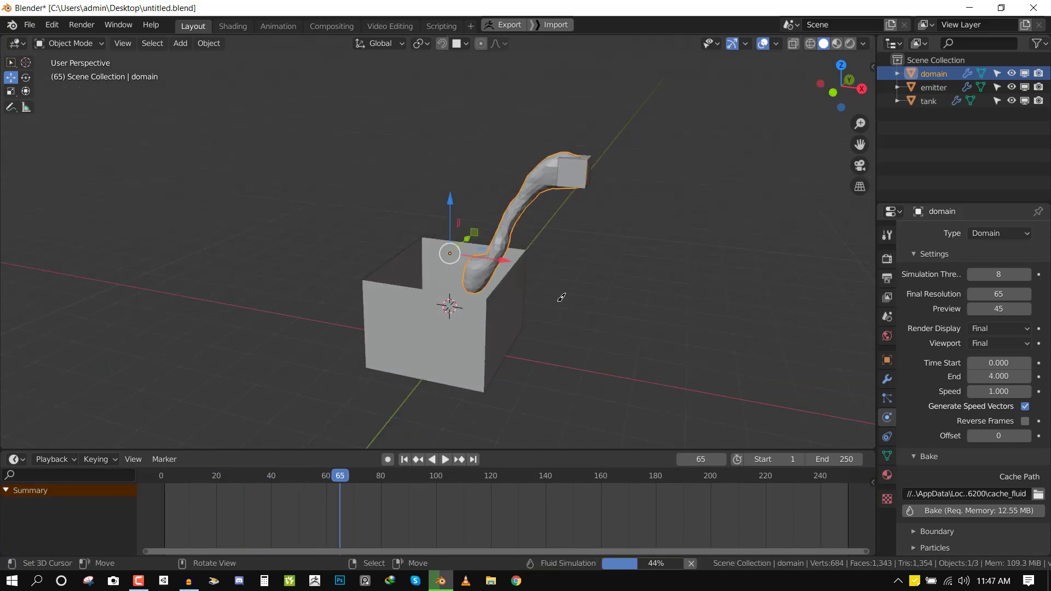
middle_drag(568, 295, 635, 327)
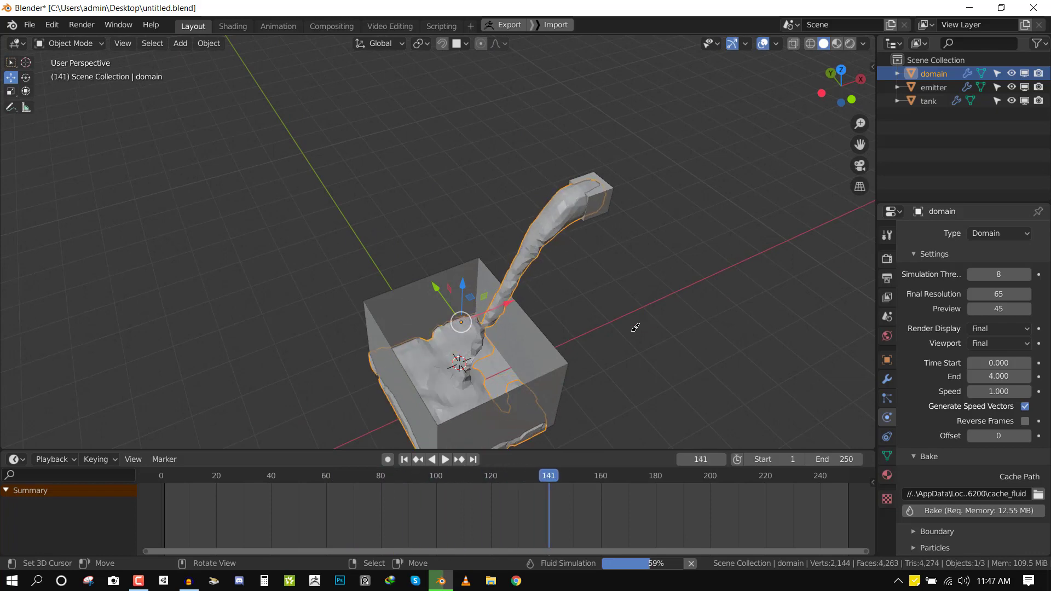
key(Left)
key(Left)
key(Left)
key(Left)
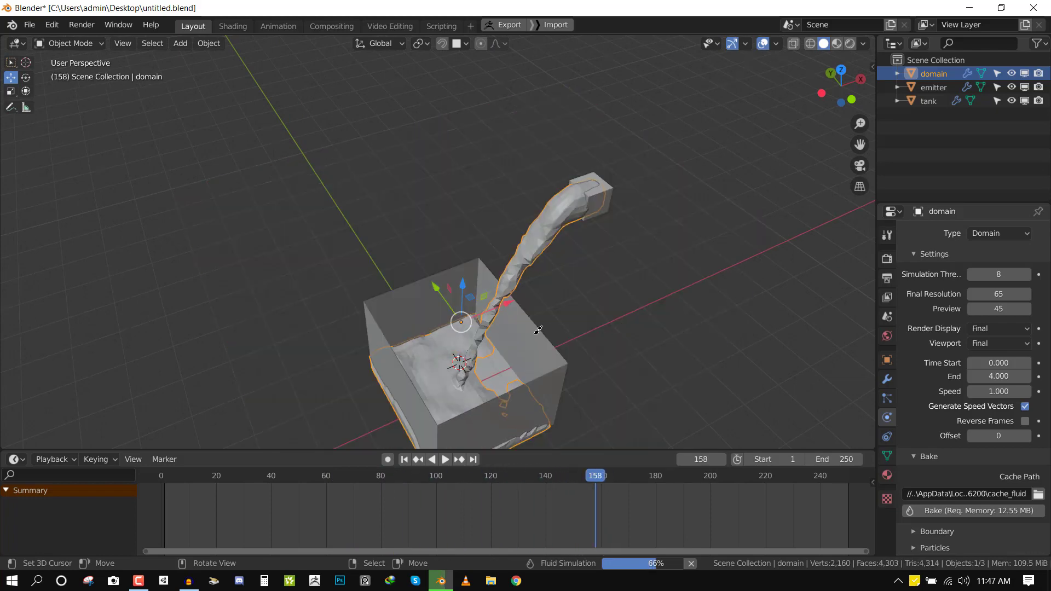
Examine the liquid inside the tank up close and set the domain's simulation speed to 2.
scroll(534, 330, up, 3)
middle_drag(601, 386, 585, 217)
scroll(566, 257, down, 4)
scroll(576, 265, up, 3)
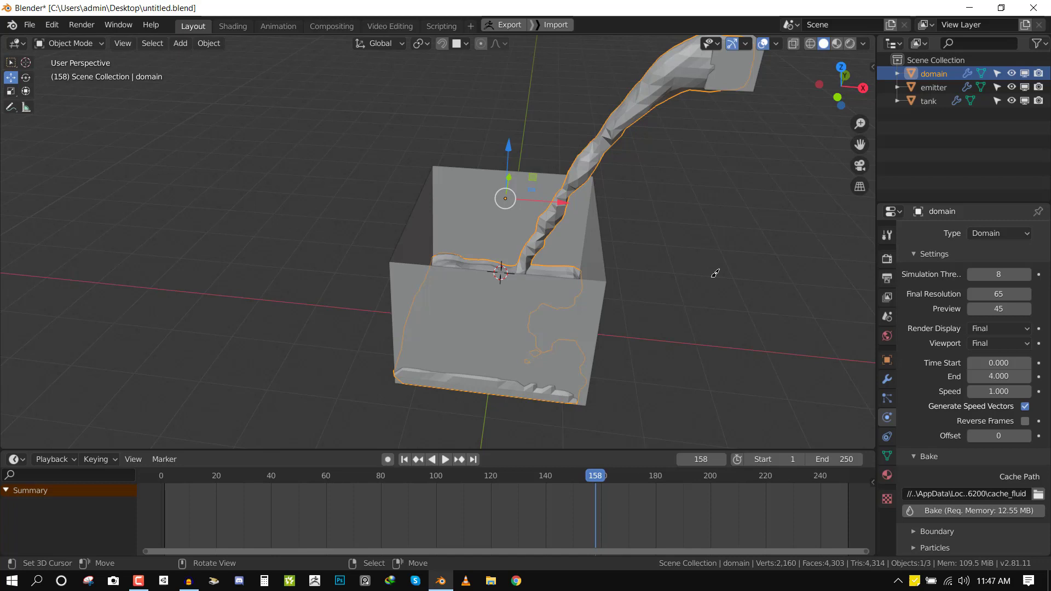
middle_drag(715, 273, 702, 226)
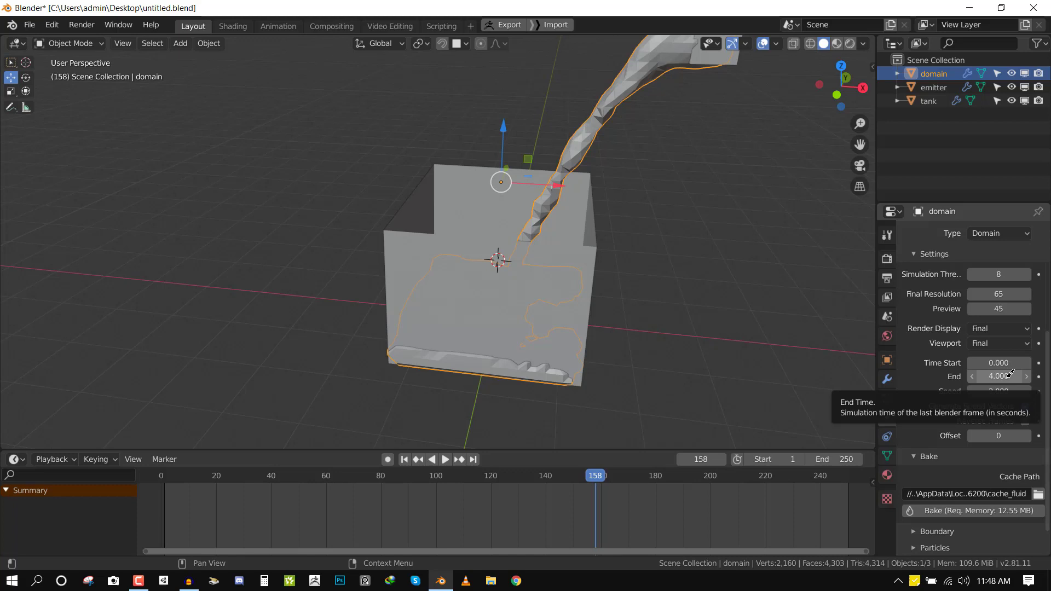
click(1010, 374)
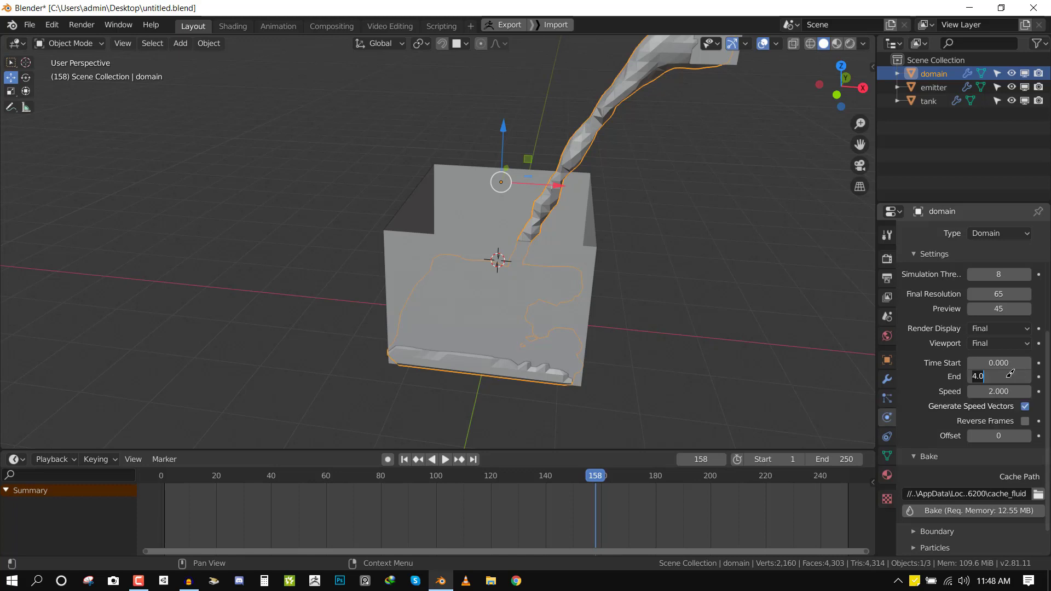
key(Return)
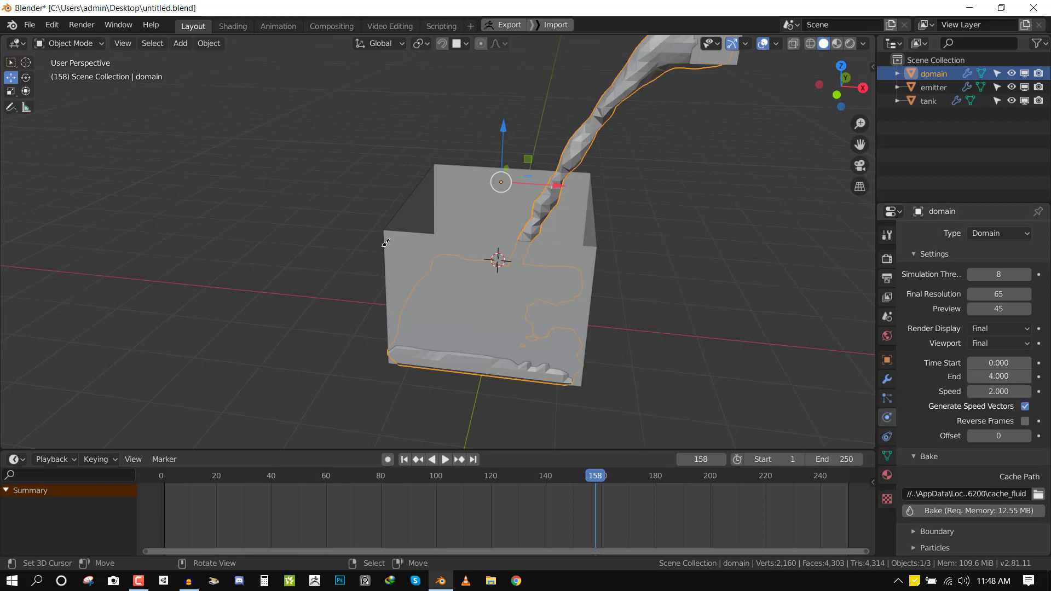
Scrub and play the baked animation, stopping at frame 148, to examine how the liquid fills the tank.
middle_drag(382, 242, 379, 321)
drag(542, 500, 331, 503)
drag(241, 500, 447, 528)
scroll(485, 226, up, 3)
middle_drag(491, 231, 525, 230)
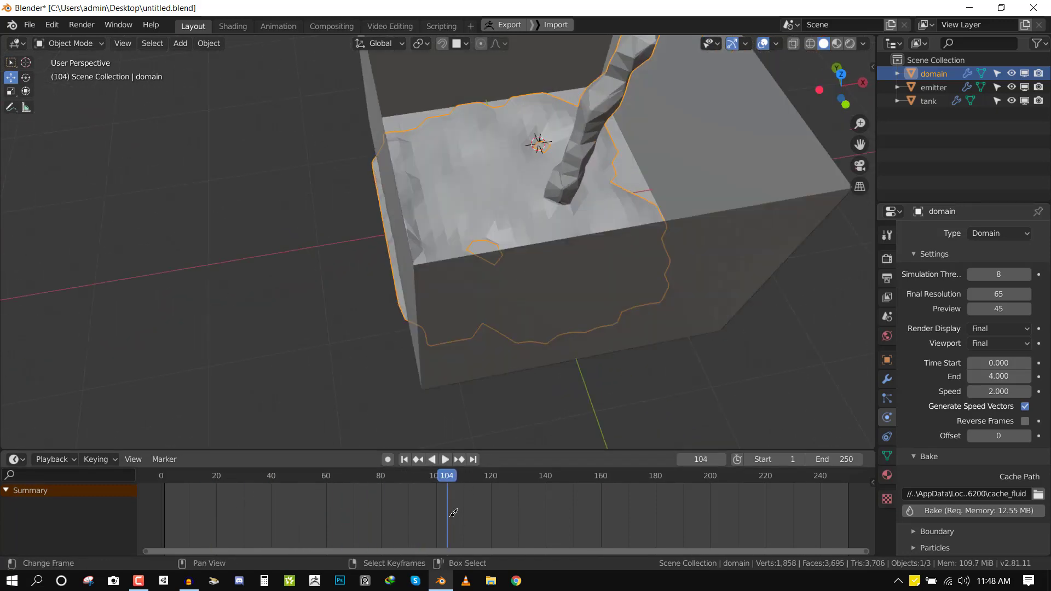
key(space)
click(352, 515)
drag(352, 515, 763, 513)
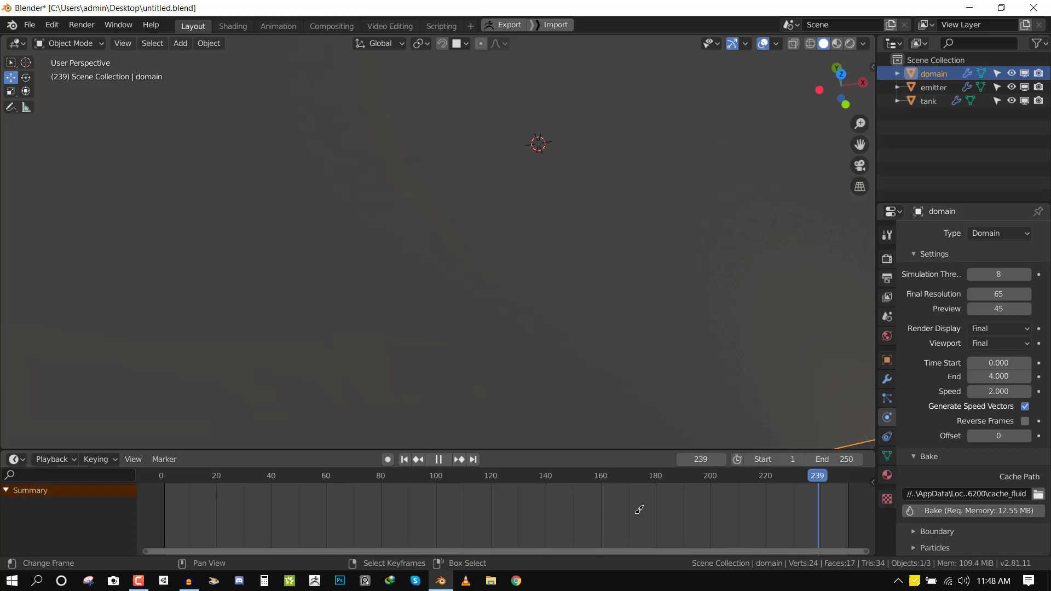
drag(640, 510, 568, 510)
key(space)
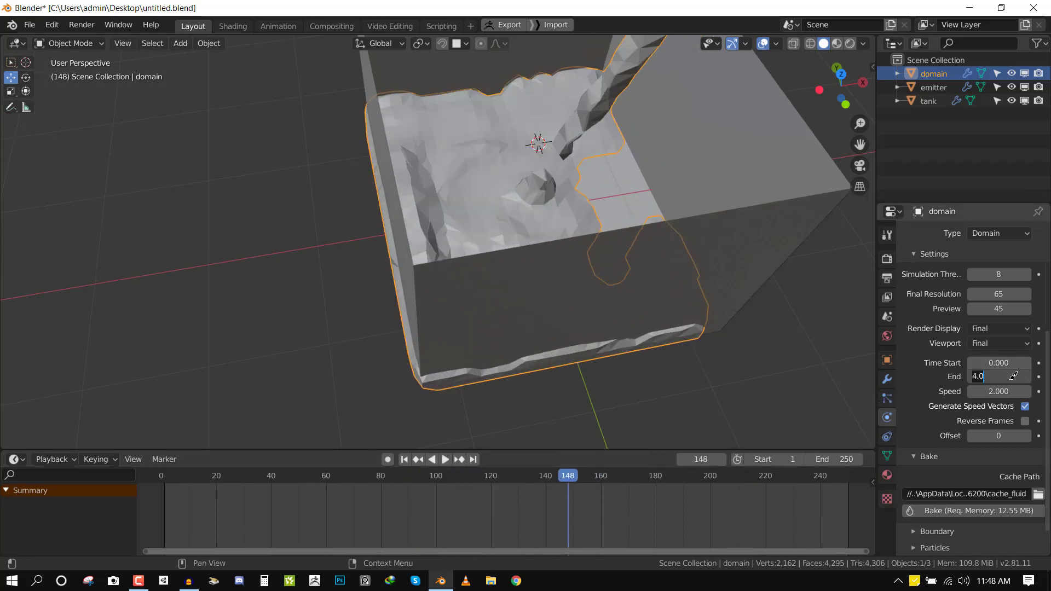
Set the domain's simulation end time to 12 seconds.
scroll(599, 180, down, 2)
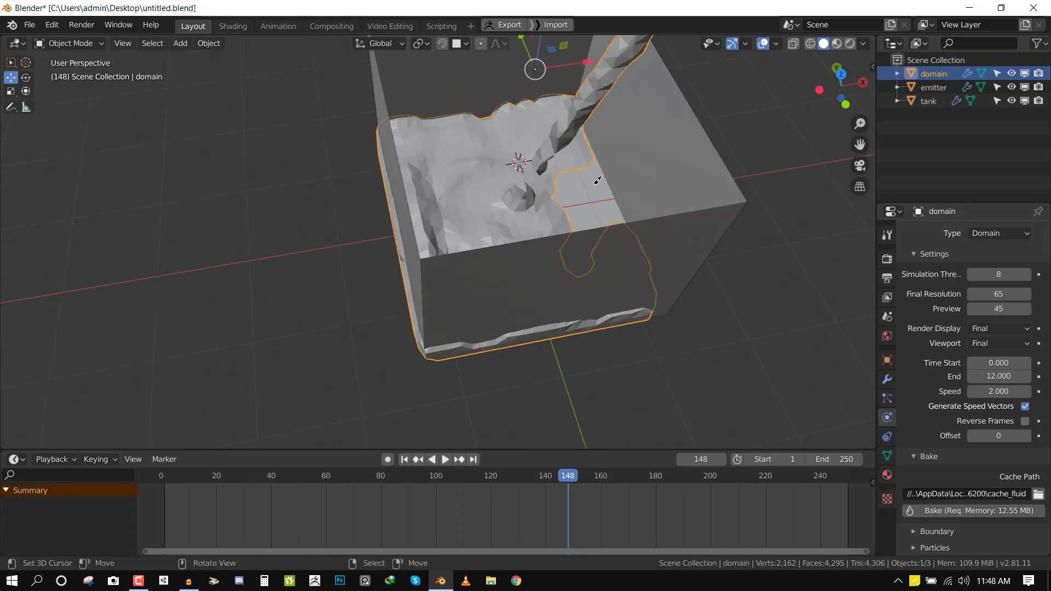
middle_drag(665, 304, 685, 289)
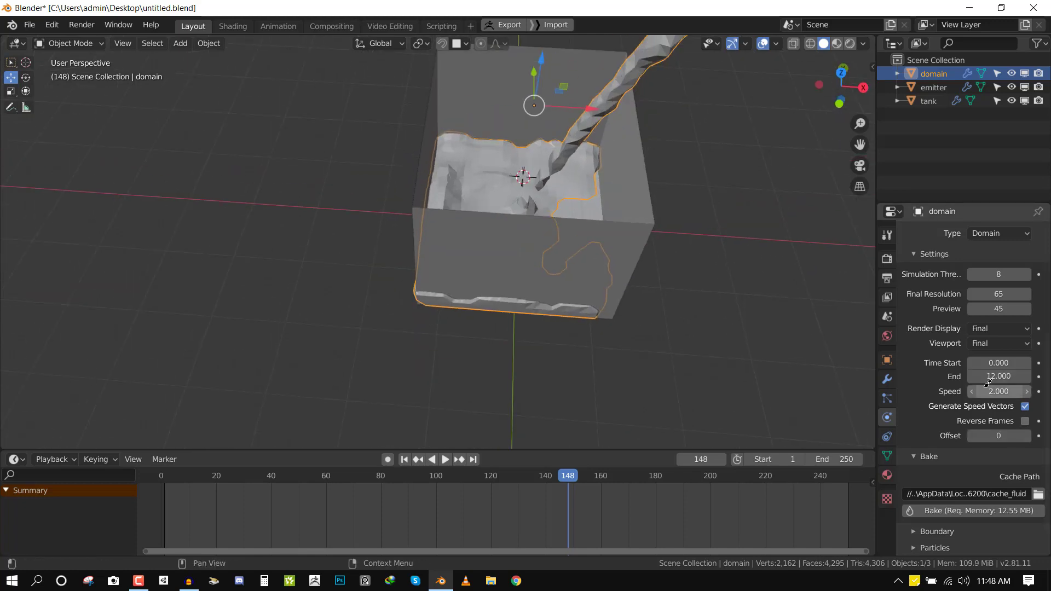
key(KP_1)
middle_drag(461, 250, 475, 224)
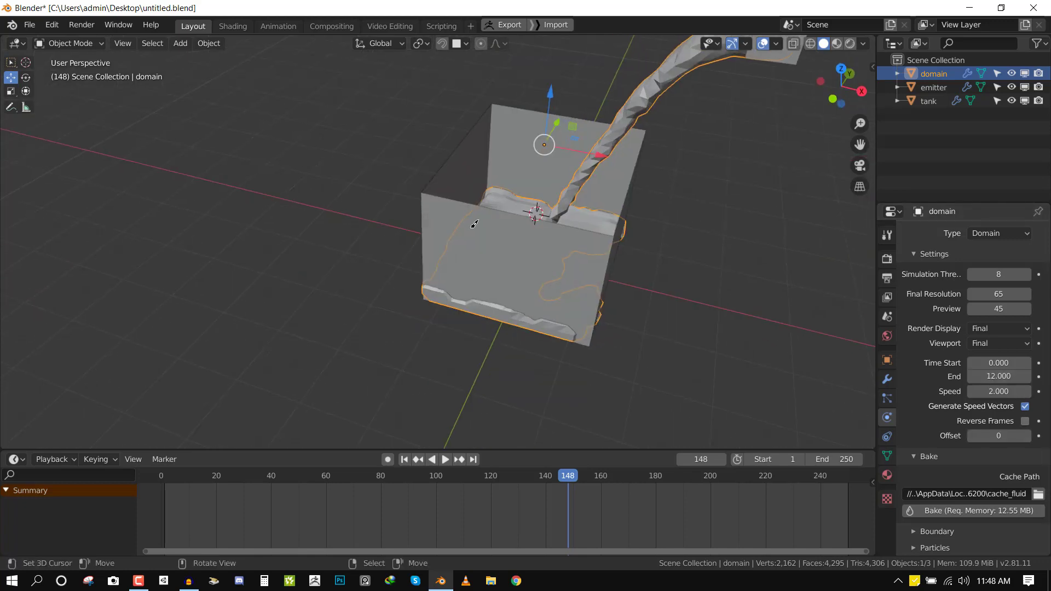
middle_drag(628, 155, 784, 291)
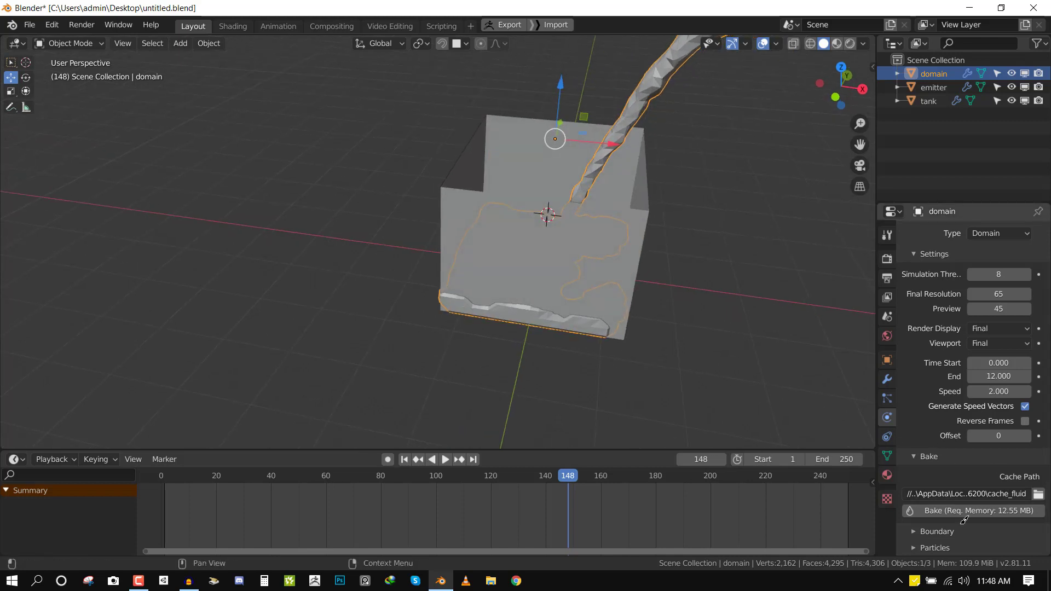
Bake the domain's fluid simulation again and examine the flow inside the tank from different sides.
click(931, 510)
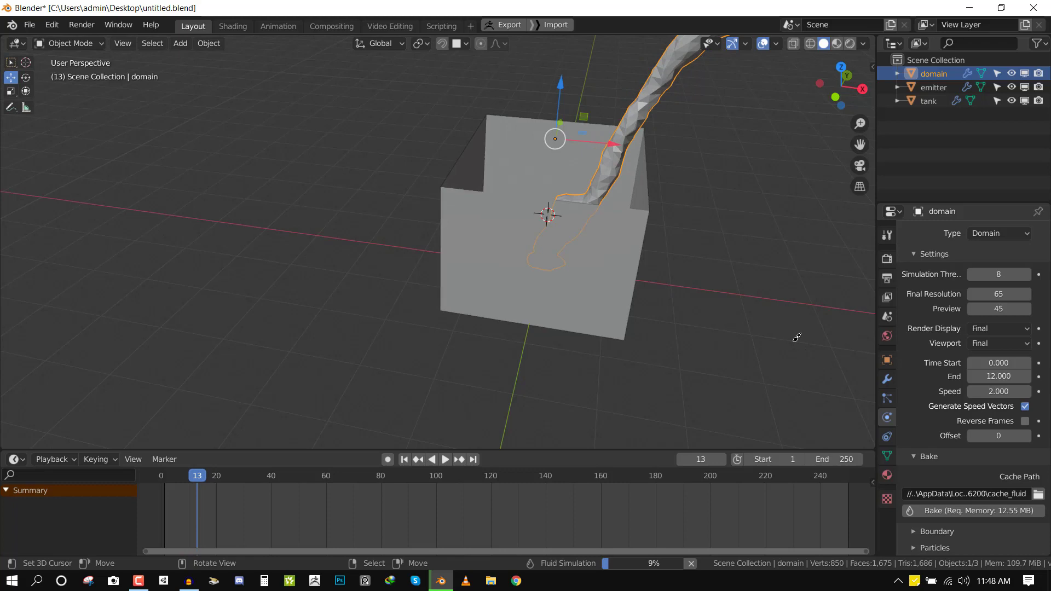
middle_drag(797, 338, 695, 281)
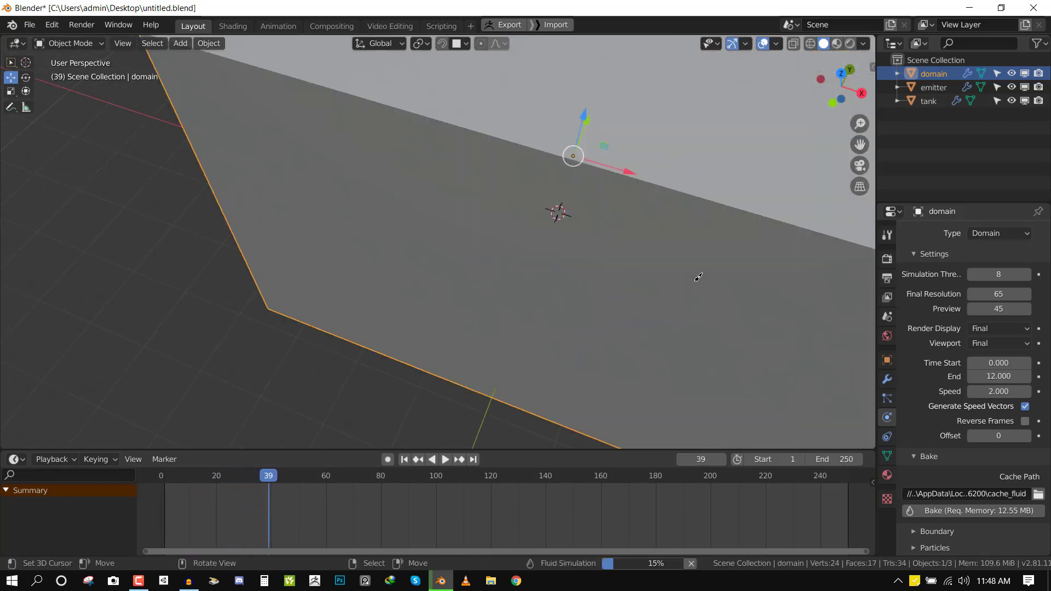
key(Left)
key(Left)
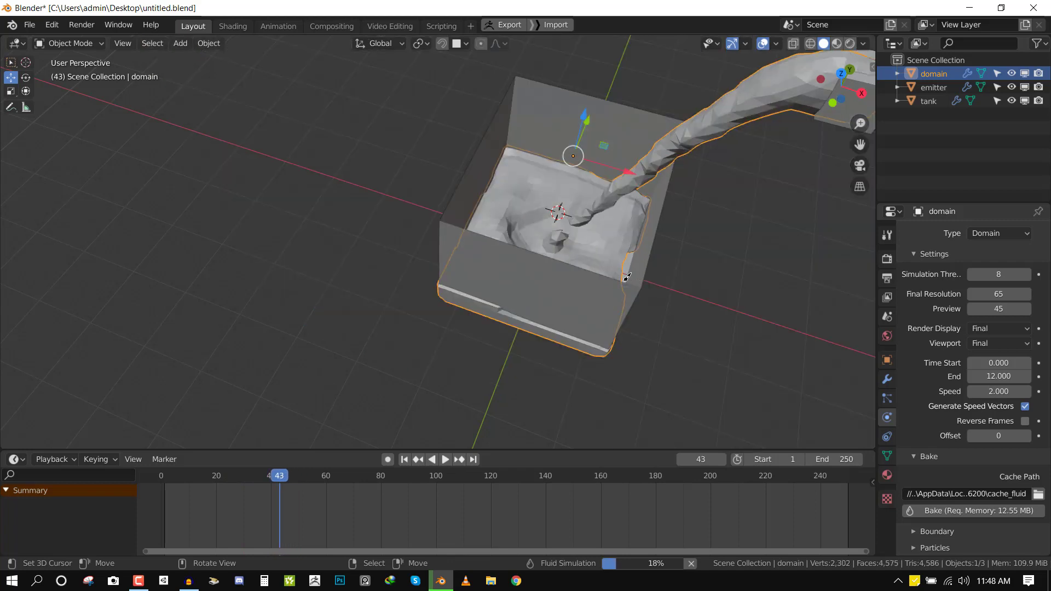
middle_drag(652, 282, 712, 255)
scroll(714, 258, up, 1)
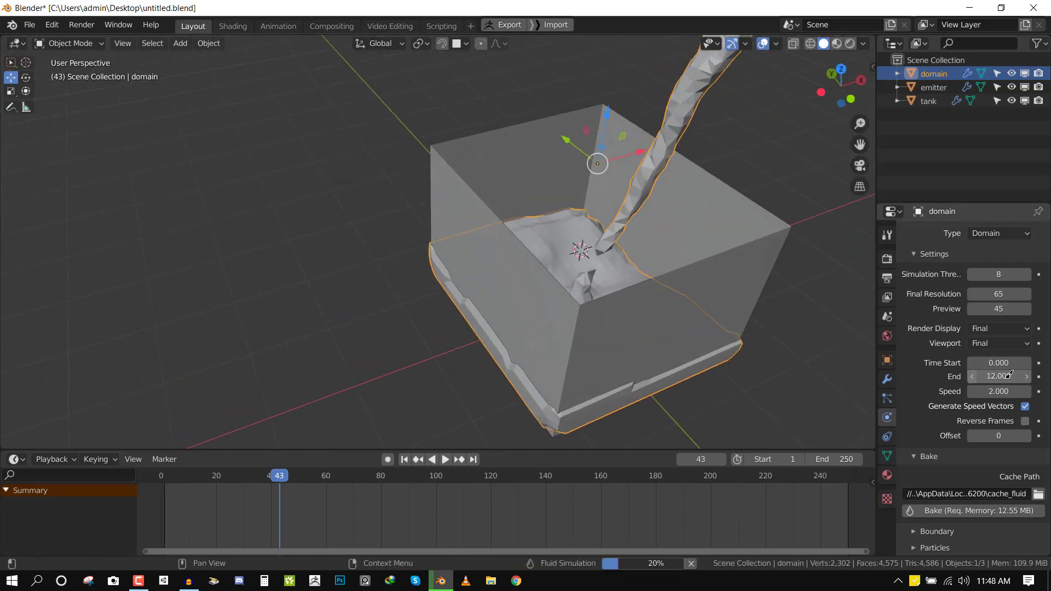
middle_drag(572, 253, 524, 265)
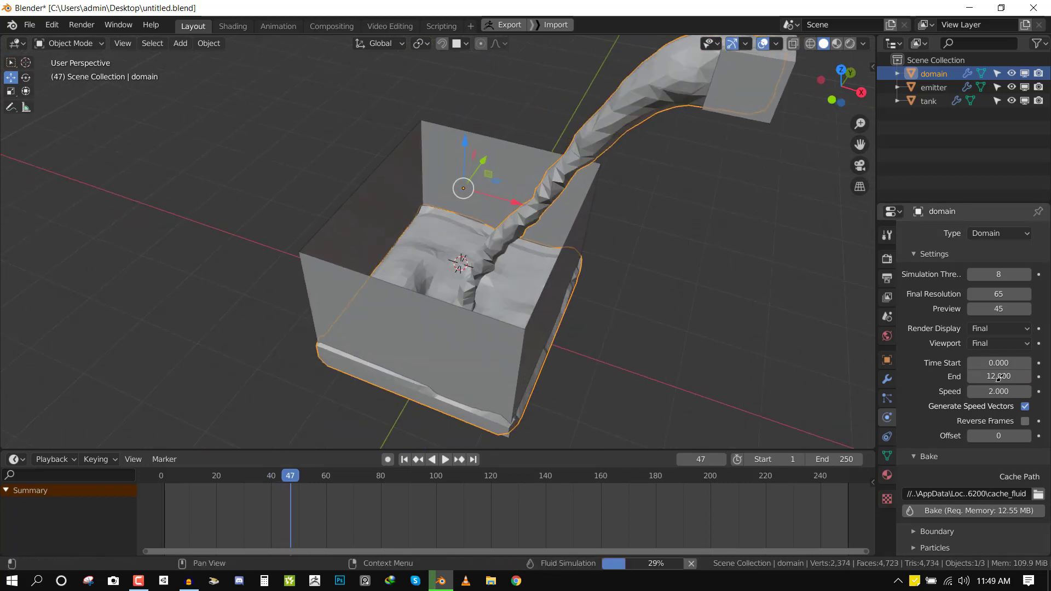
Examine the liquid filling the tank from several sides while the bake runs, viewing different frames.
middle_drag(538, 306, 588, 301)
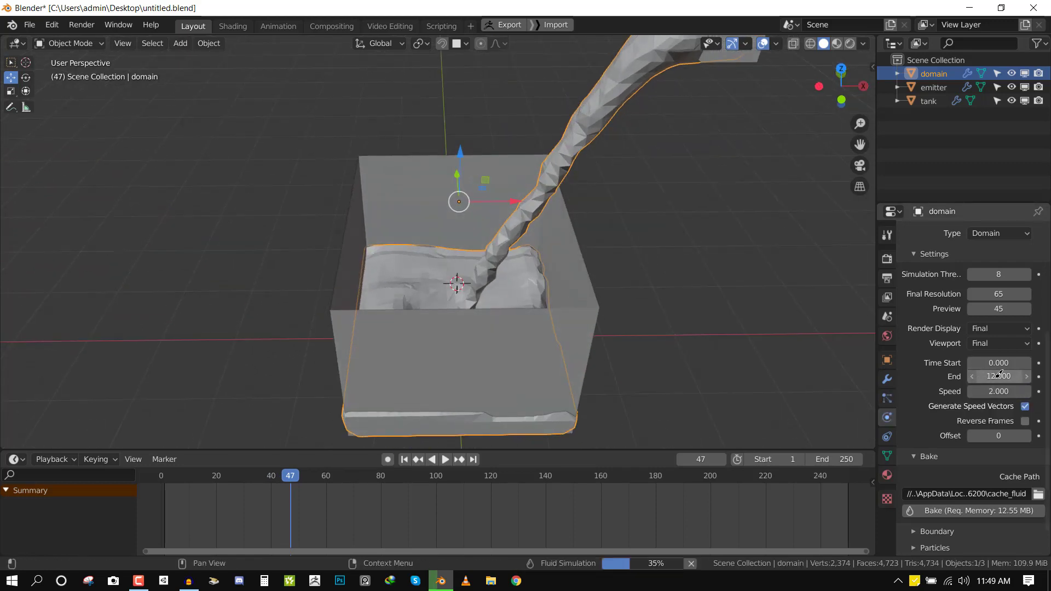
middle_drag(598, 320, 580, 319)
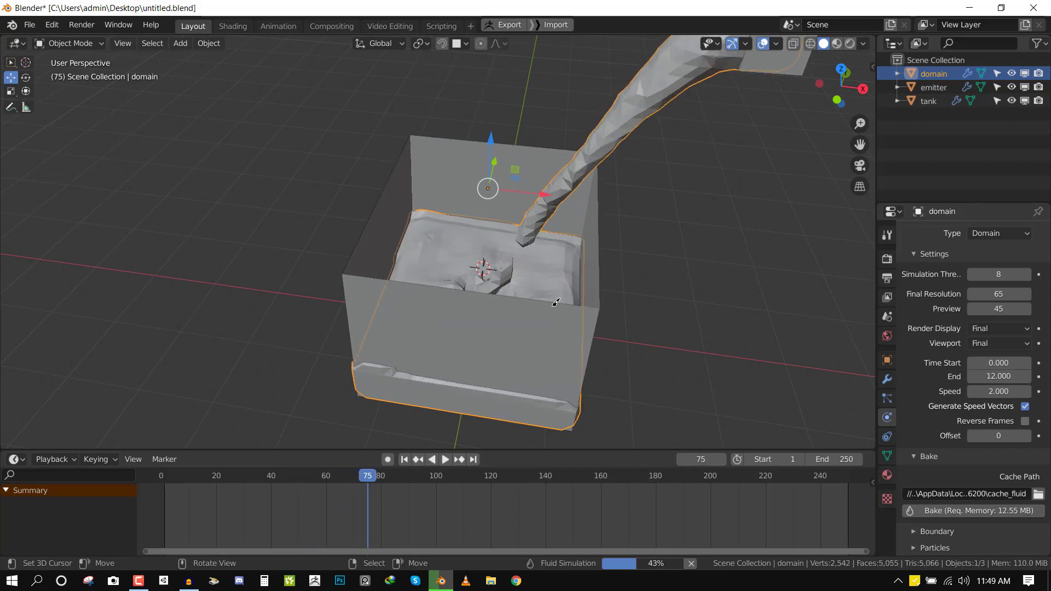
middle_drag(596, 316, 539, 307)
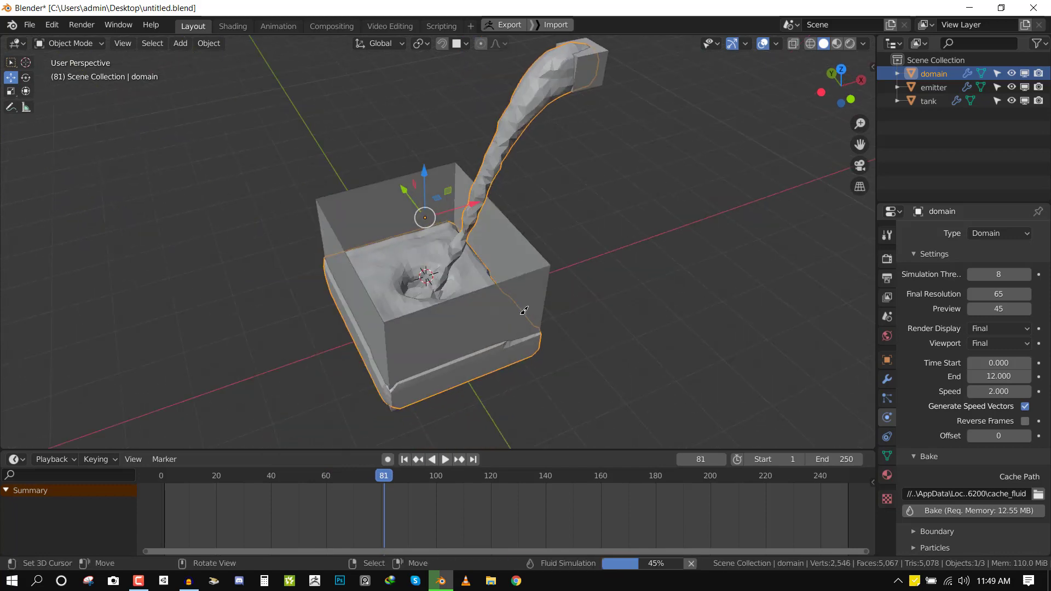
scroll(570, 290, up, 1)
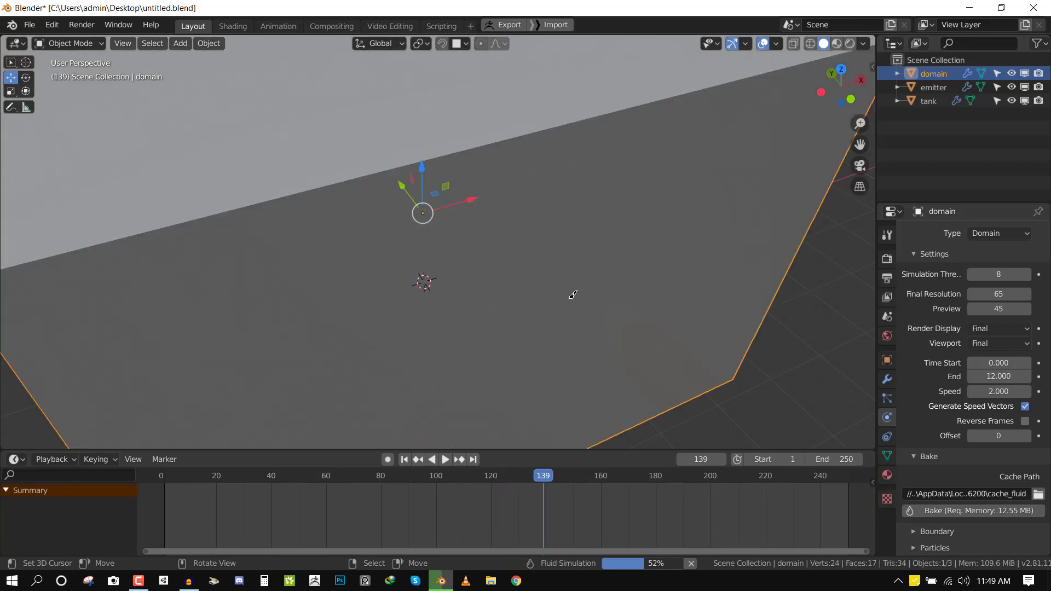
key(Left)
key(Left)
key(Left)
key(Left)
key(Left)
key(Left)
key(Left)
scroll(570, 290, down, 4)
middle_drag(509, 286, 487, 307)
scroll(496, 266, up, 2)
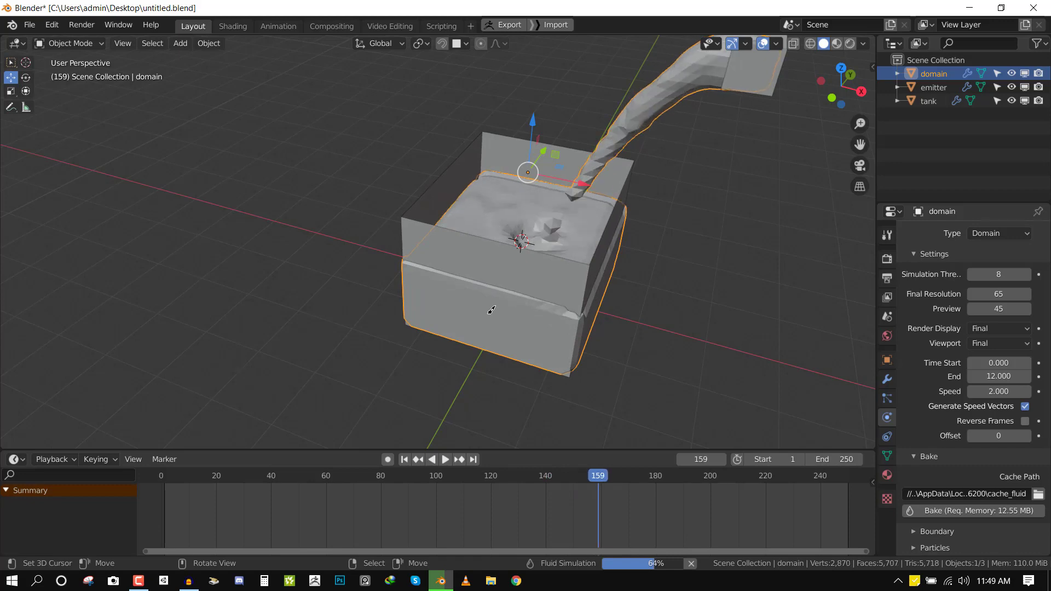
Stop the running fluid bake and set the scene's end frame to 160.
scroll(505, 297, down, 1)
middle_drag(504, 297, 563, 268)
key(Escape)
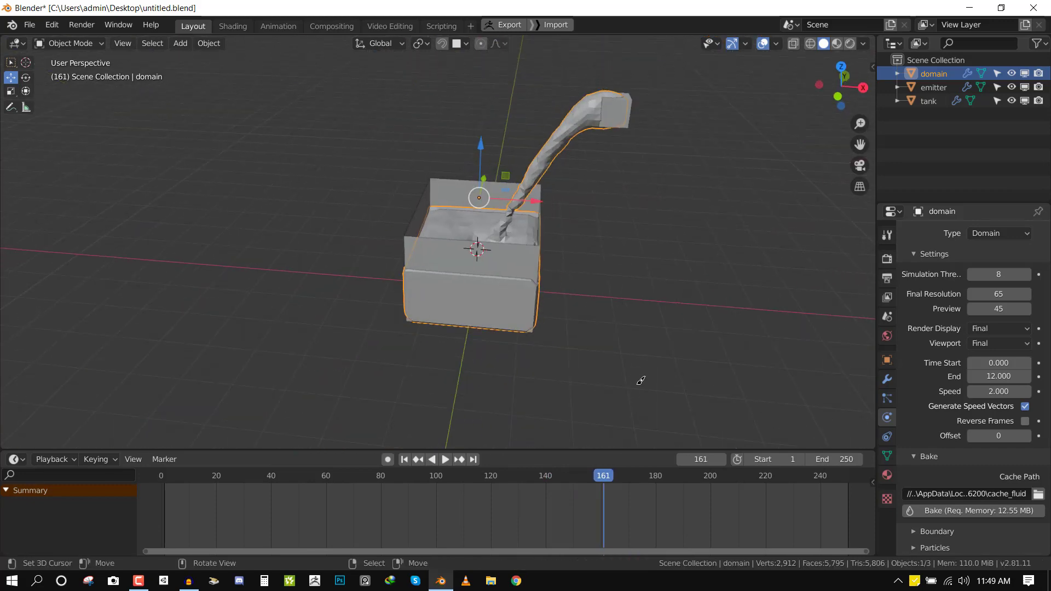
click(841, 458)
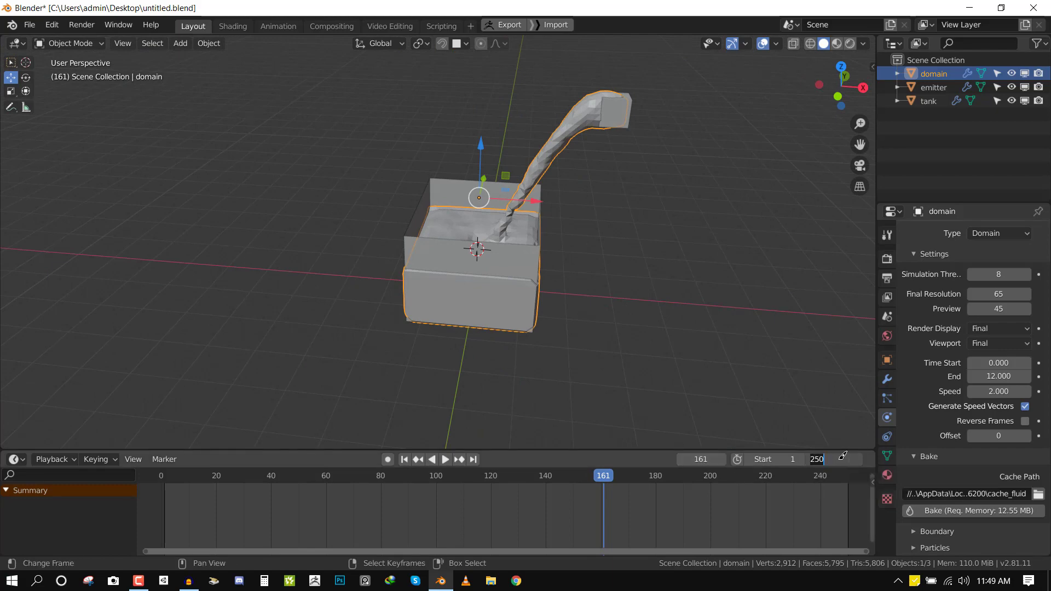
text(160)
key(Return)
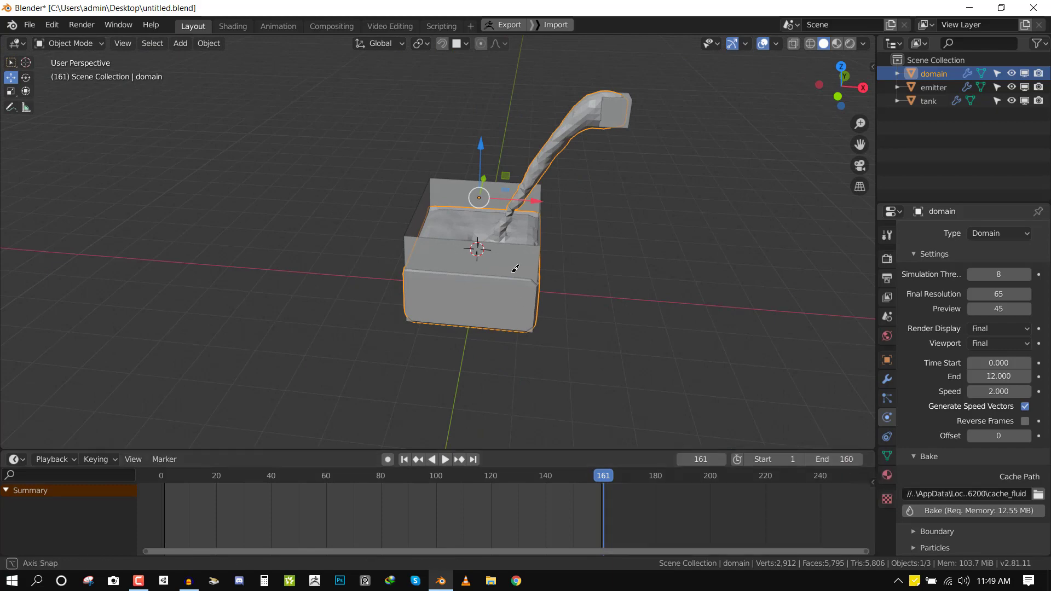
Return the animation to frame 1.
middle_drag(511, 265, 475, 293)
key(KP_1)
scroll(504, 246, down, 3)
scroll(520, 246, up, 3)
shift+middle_drag(520, 246, 501, 279)
key(shift+Left)
key(KP_1)
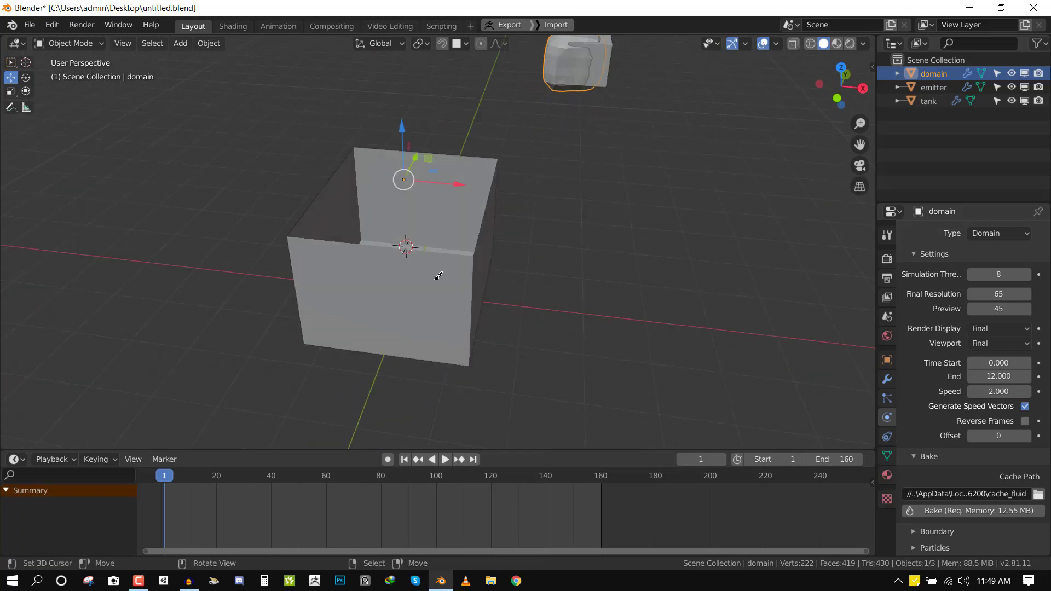
Select the tank and snap the 3D cursor to it in front view.
click(430, 266)
key(KP_1)
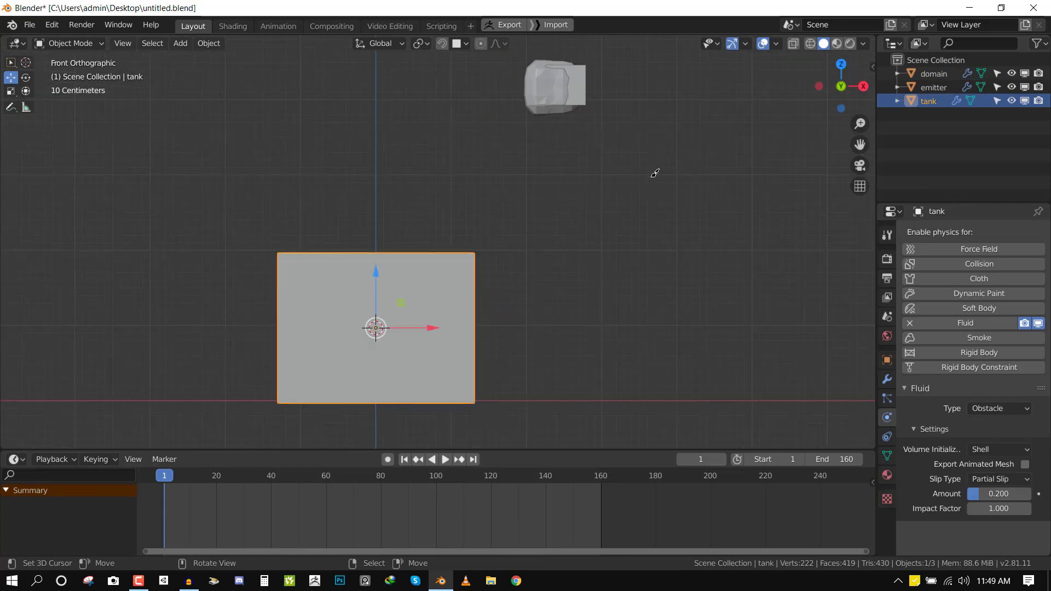
middle_drag(546, 269, 528, 291)
key(KP_1)
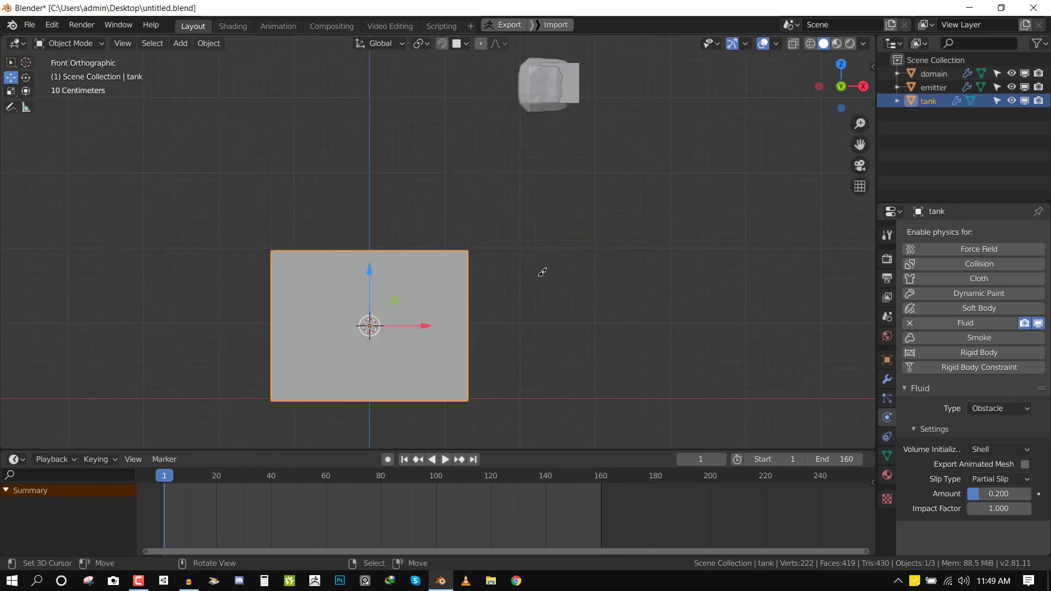
scroll(557, 209, down, 2)
key(shift+s)
click(541, 295)
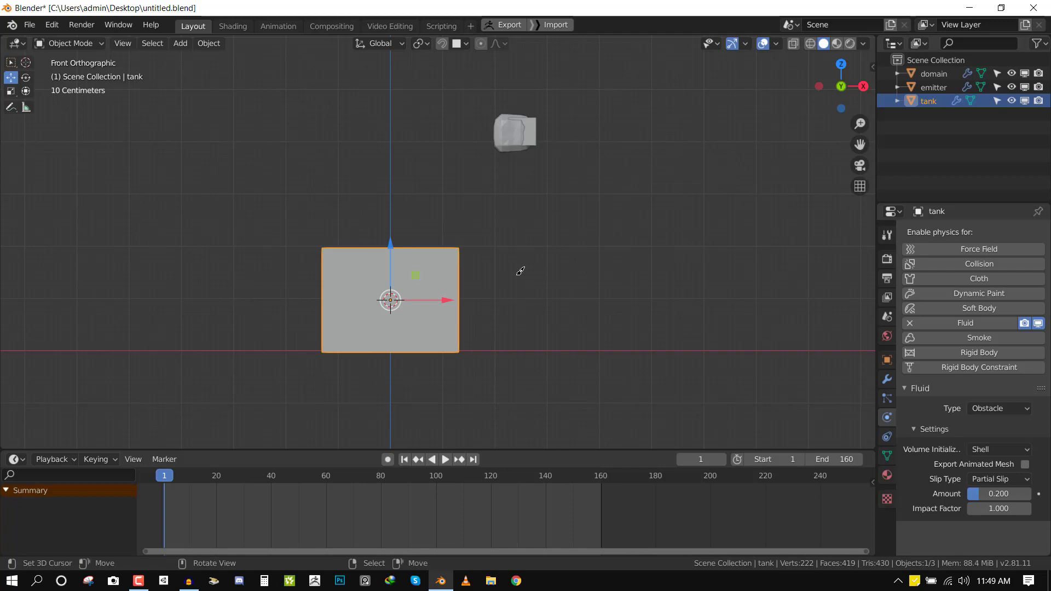
Add a cube mesh at the tank's centre.
middle_drag(442, 236, 417, 244)
key(KP_1)
key(shift+a)
mouse_move(567, 128)
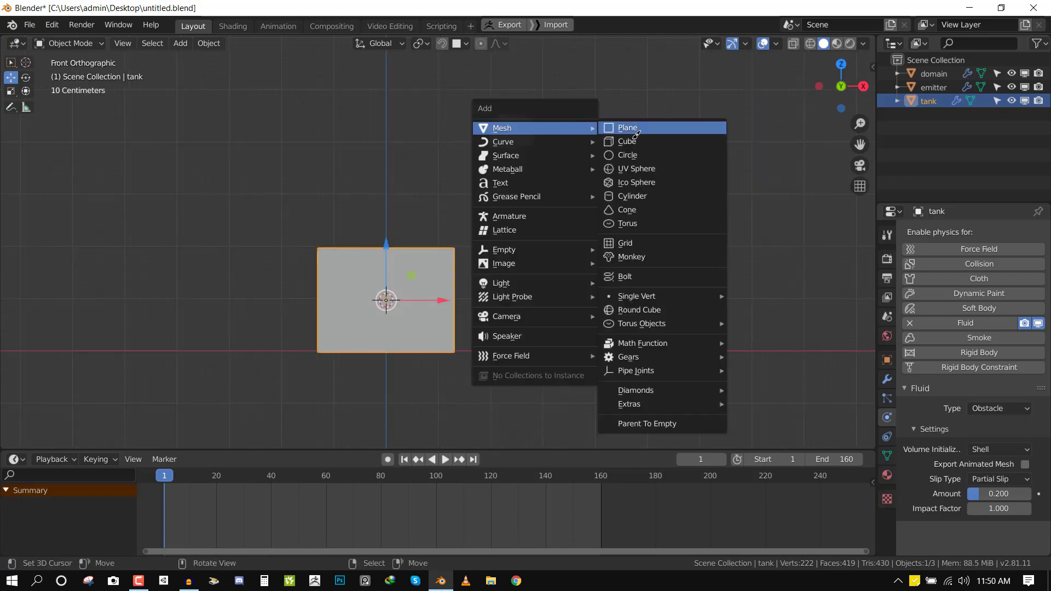
click(642, 139)
Scale the new cube up along X and Y so that it encloses the whole tank.
key(s)
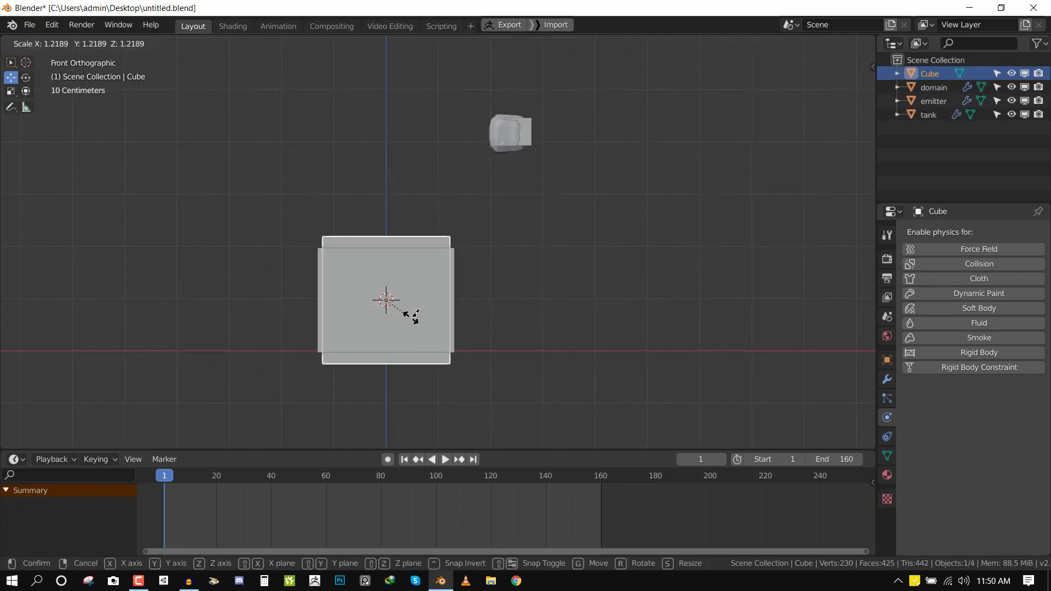
key(x)
click(480, 295)
middle_drag(480, 294, 415, 301)
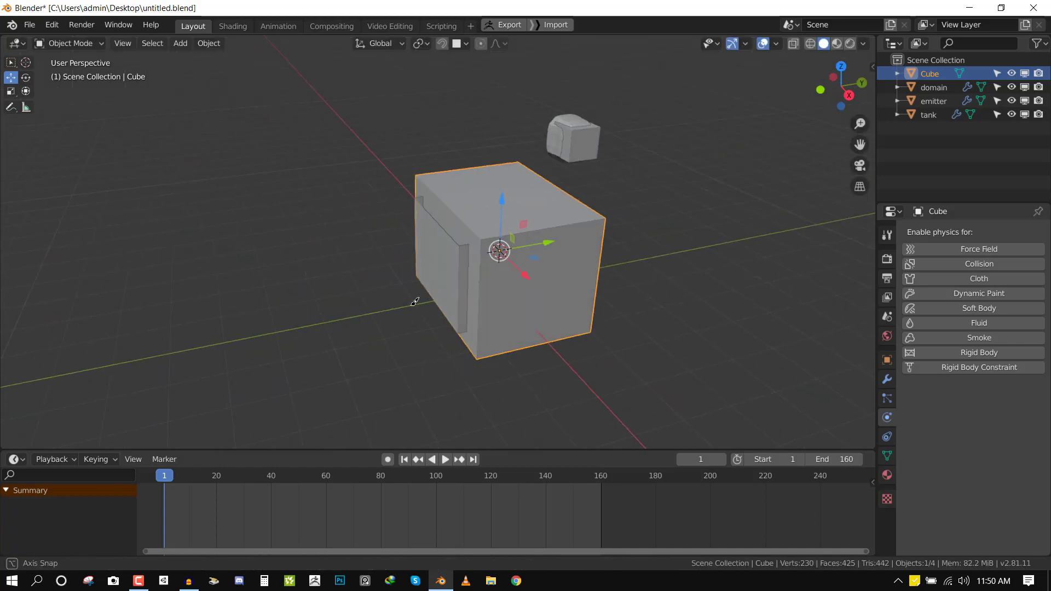
key(s)
key(y)
click(607, 235)
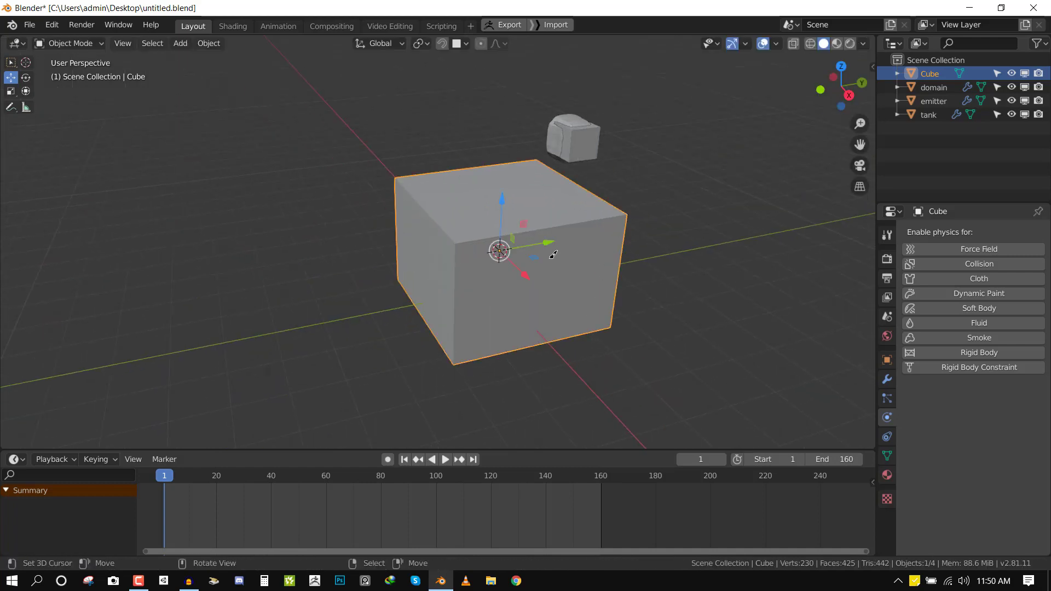
Display the enclosing cube as Wire and deselect everything.
middle_drag(608, 234, 572, 238)
middle_drag(509, 257, 552, 251)
key(d)
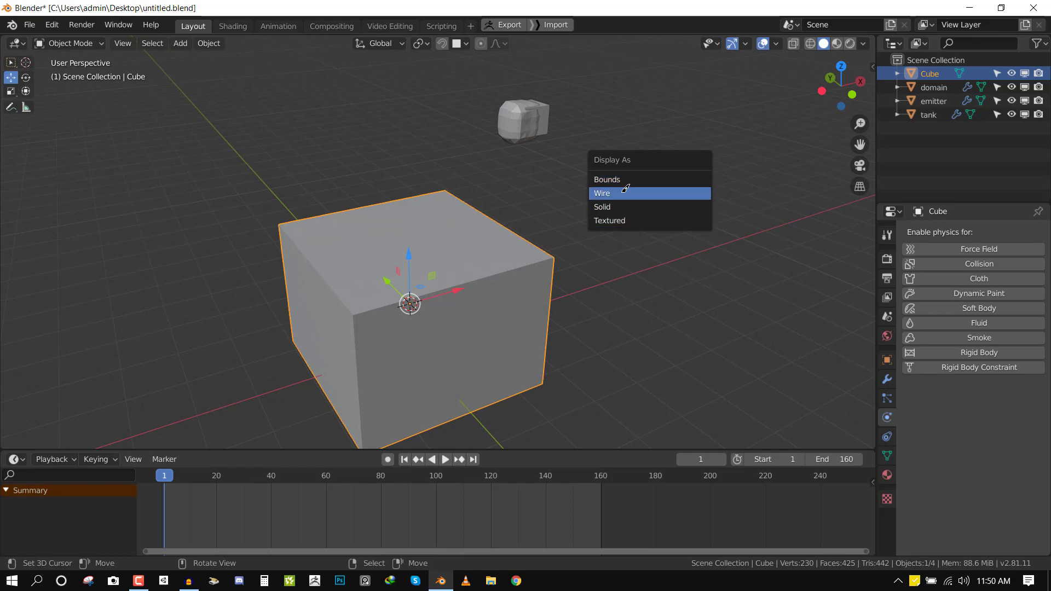
click(626, 190)
key(alt+a)
middle_drag(487, 260, 446, 307)
shift+middle_drag(523, 270, 624, 189)
scroll(556, 246, up, 3)
Enable Fluid physics on the wireframe cube and set its type to Particle.
click(714, 180)
click(975, 323)
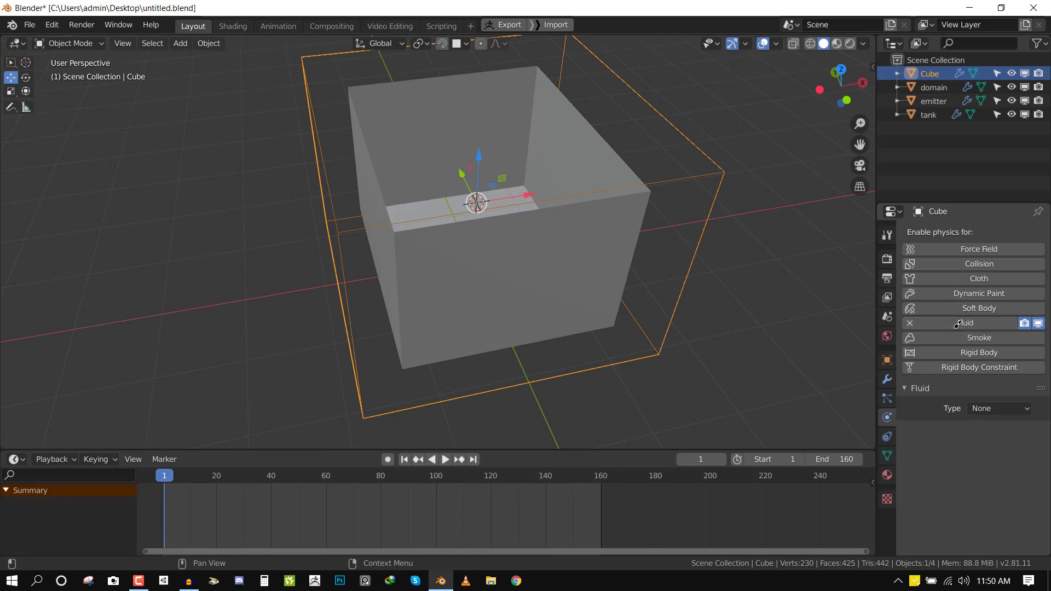
click(992, 409)
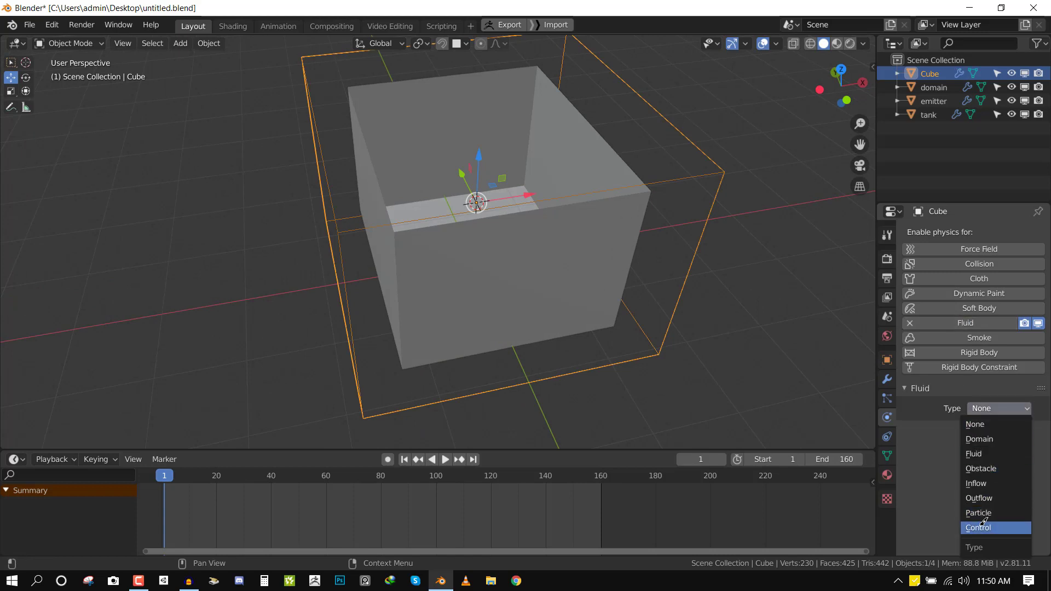
click(993, 515)
scroll(1002, 468, down, 1)
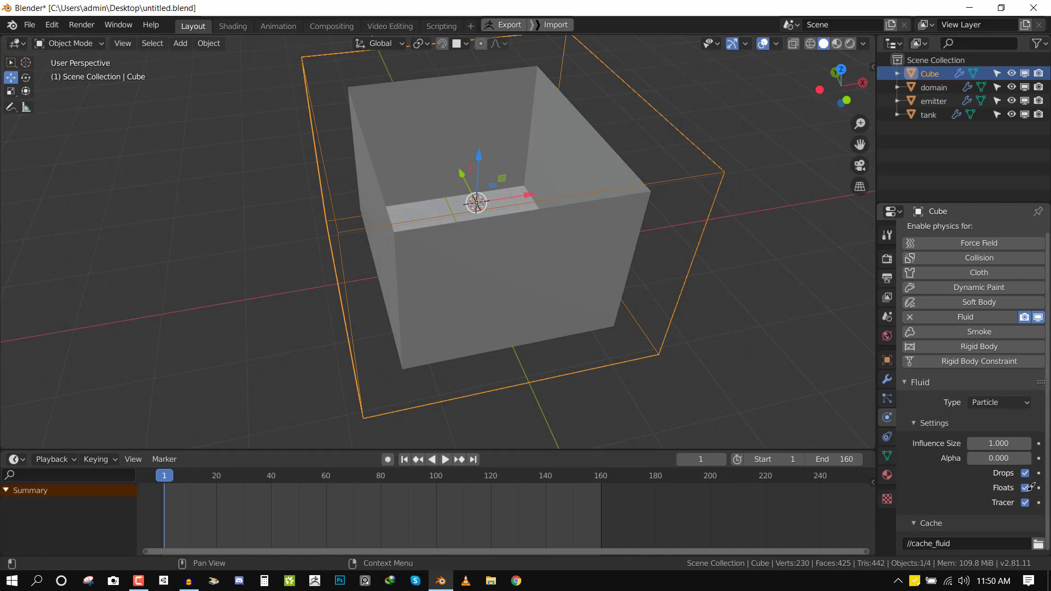
middle_drag(482, 104, 550, 100)
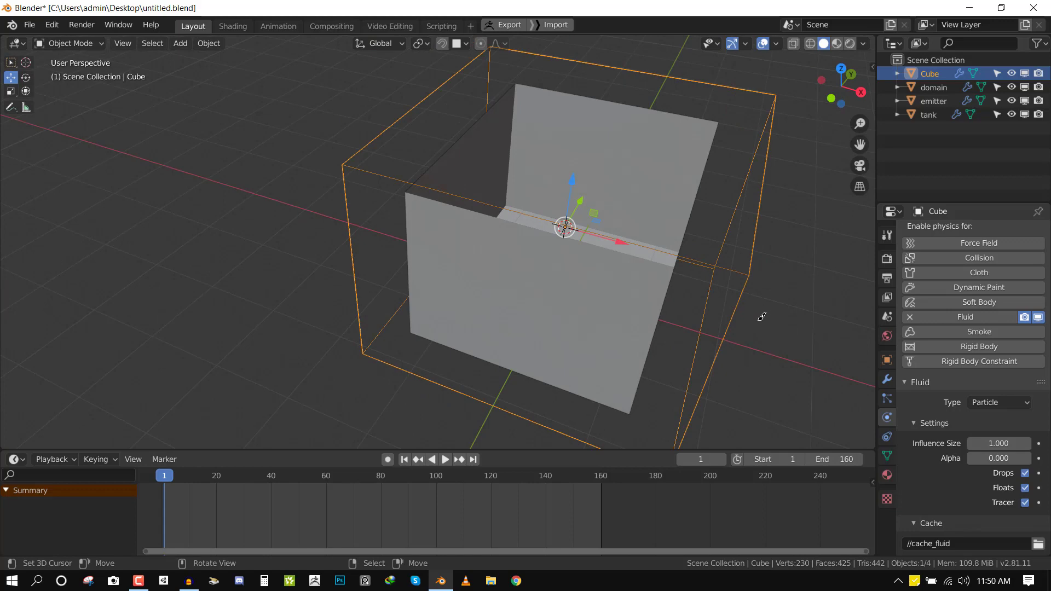
middle_drag(762, 317, 778, 295)
scroll(584, 253, down, 3)
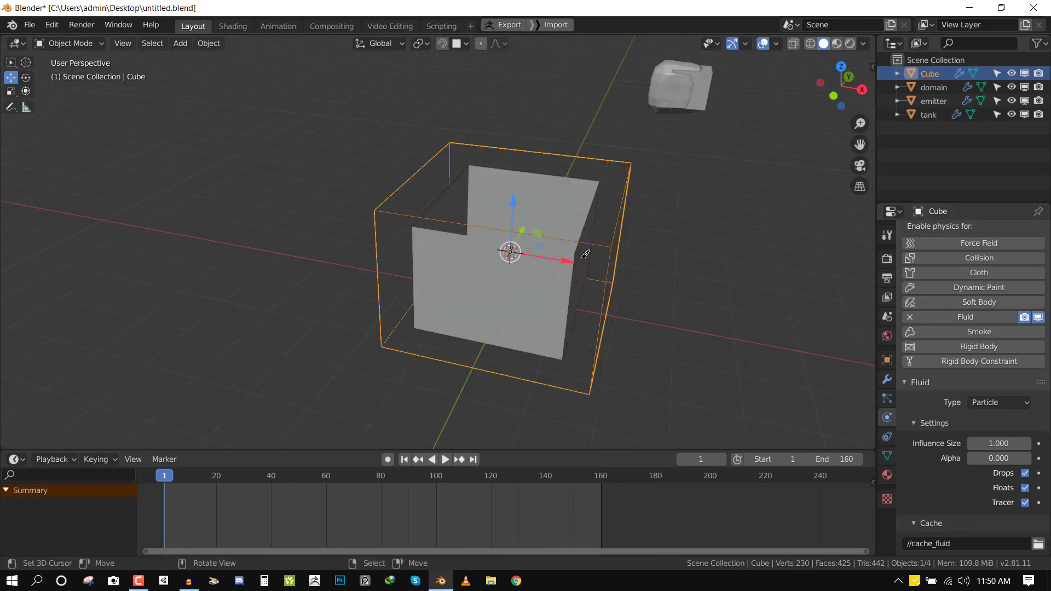
middle_drag(584, 254, 556, 235)
scroll(594, 197, up, 1)
middle_drag(594, 197, 679, 109)
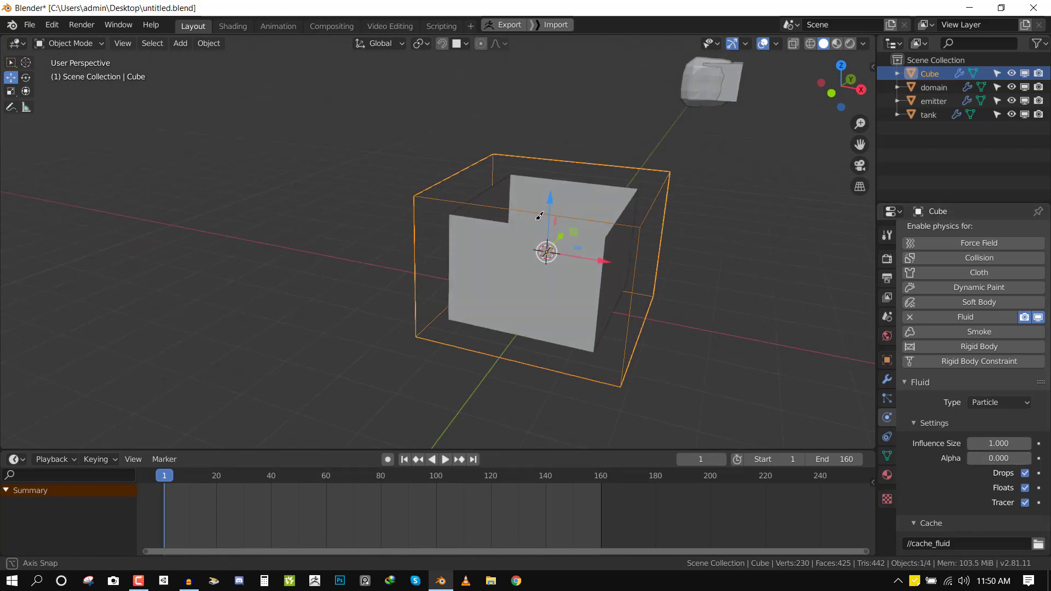
middle_drag(539, 216, 619, 185)
Set the domain's fluid particle Generate value to 1.000 and Tracer to 1.
click(743, 86)
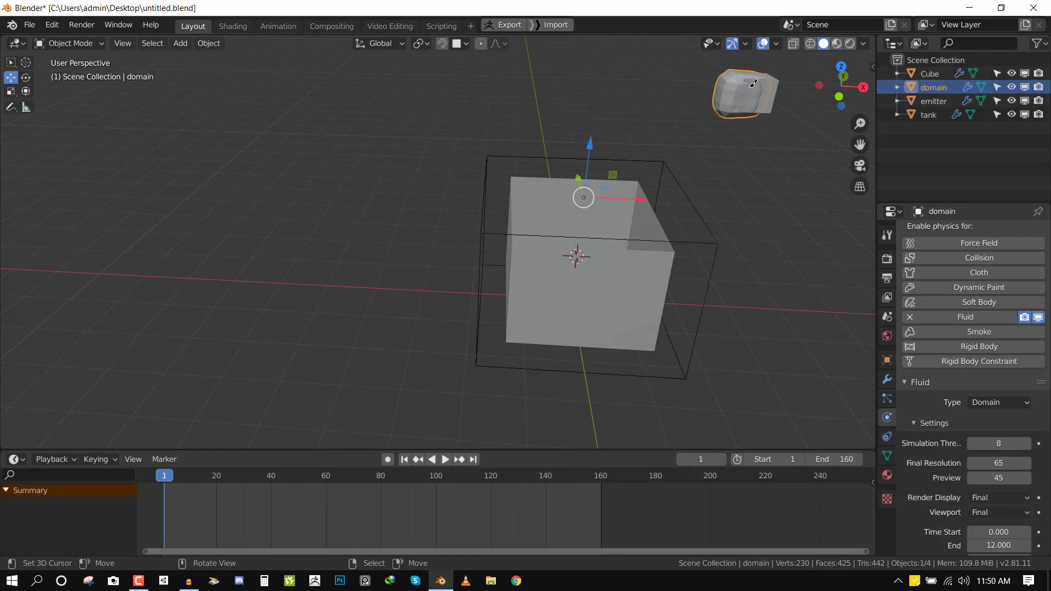
middle_drag(753, 83, 723, 72)
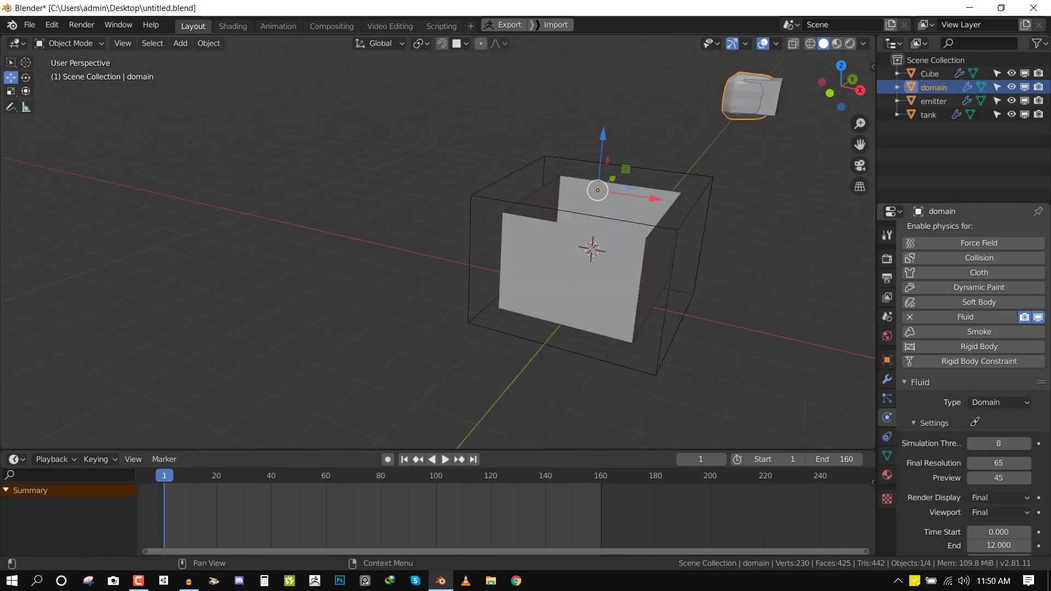
scroll(957, 508, down, 8)
scroll(956, 507, down, 2)
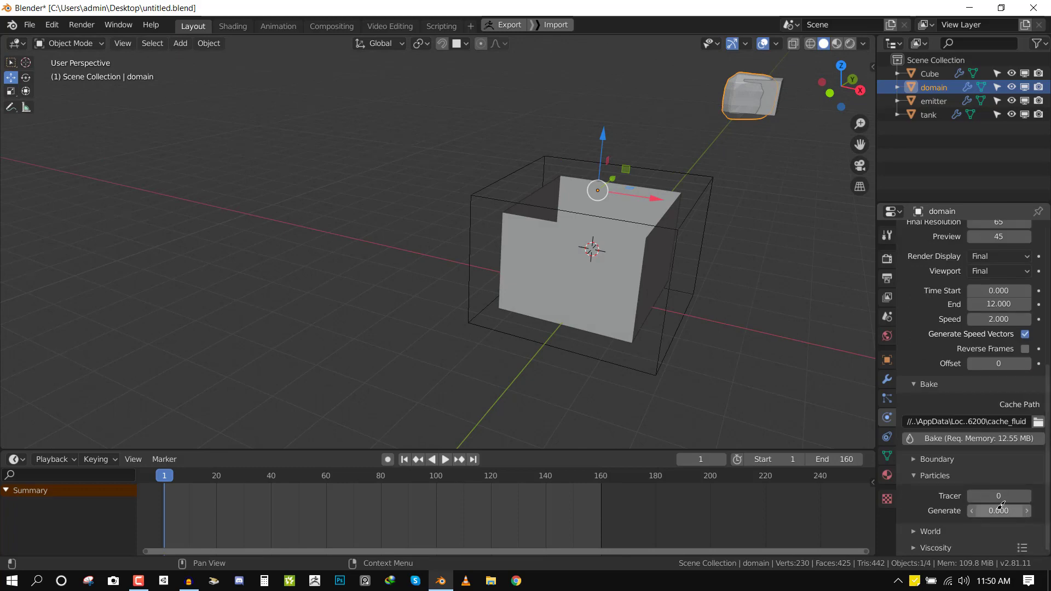
key(Return)
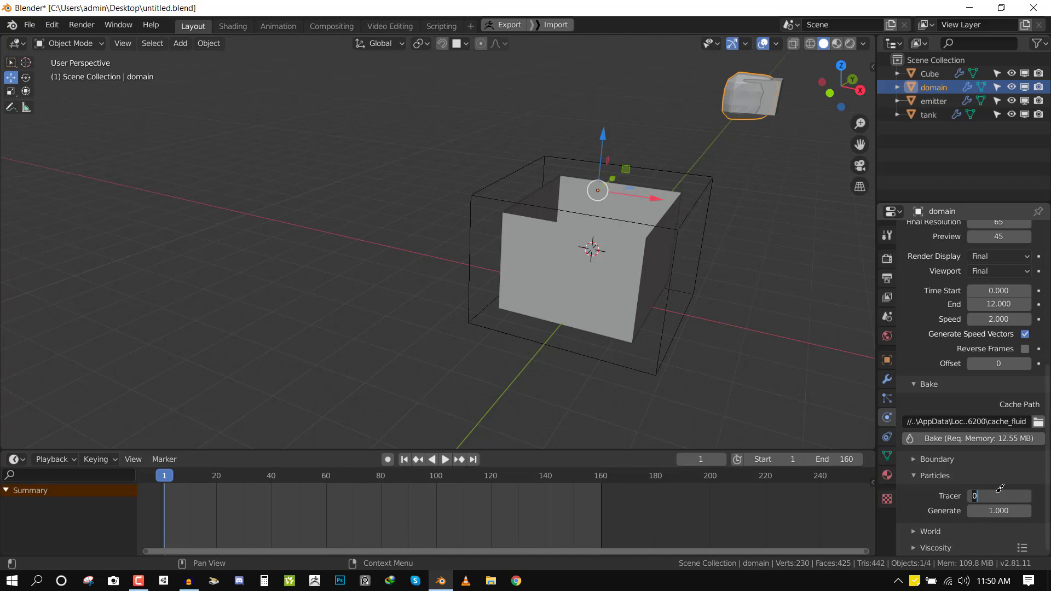
text(1)
key(Return)
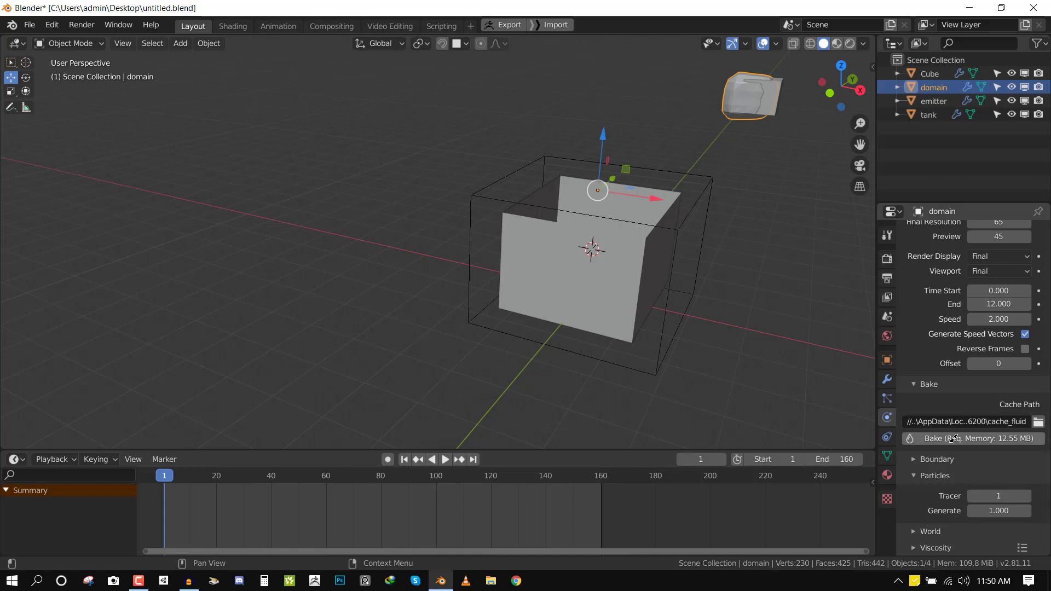
Bake the domain's fluid simulation, examine the stream entering the tank, and stop at frame 22.
click(954, 438)
middle_drag(582, 275, 591, 296)
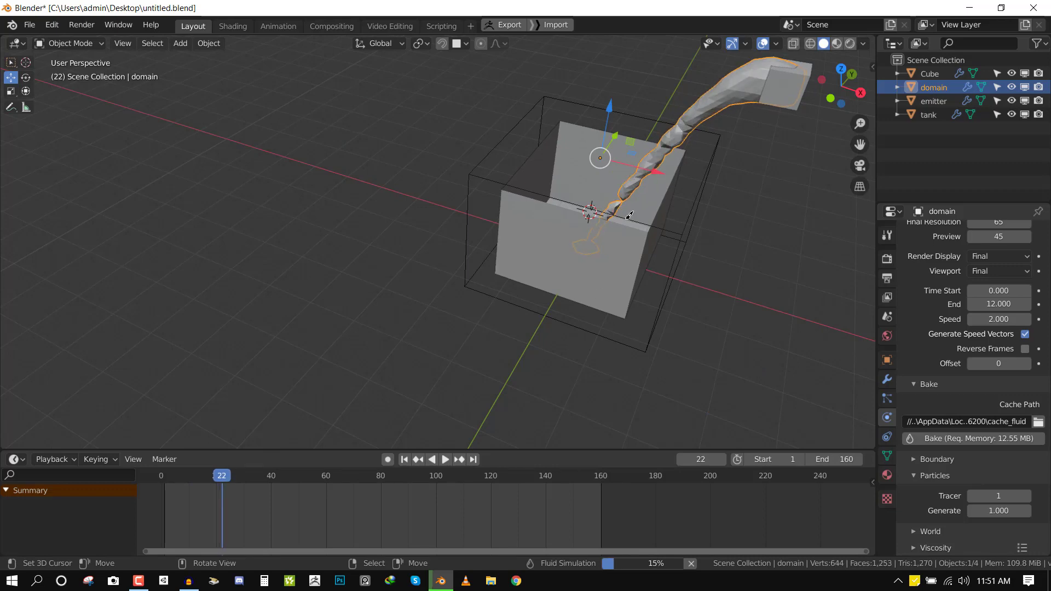
middle_drag(629, 216, 638, 247)
scroll(588, 217, up, 2)
shift+middle_drag(687, 204, 630, 200)
Select the wireframe cube and examine its fluid particle settings and the stream inside it.
right_click(745, 299)
scroll(559, 264, down, 4)
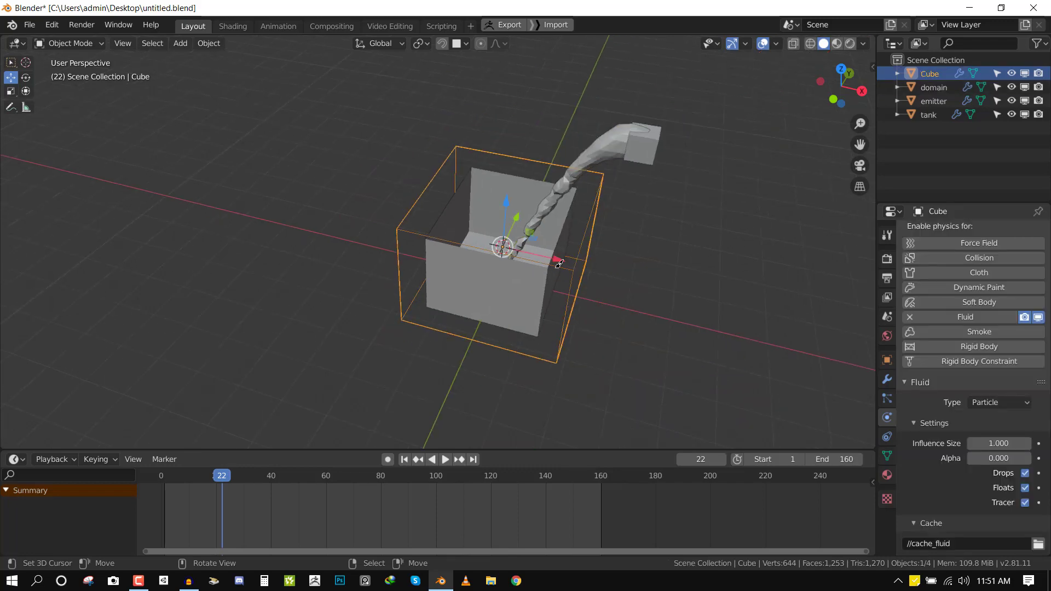
middle_drag(560, 264, 513, 247)
scroll(600, 239, up, 3)
middle_drag(599, 217, 573, 234)
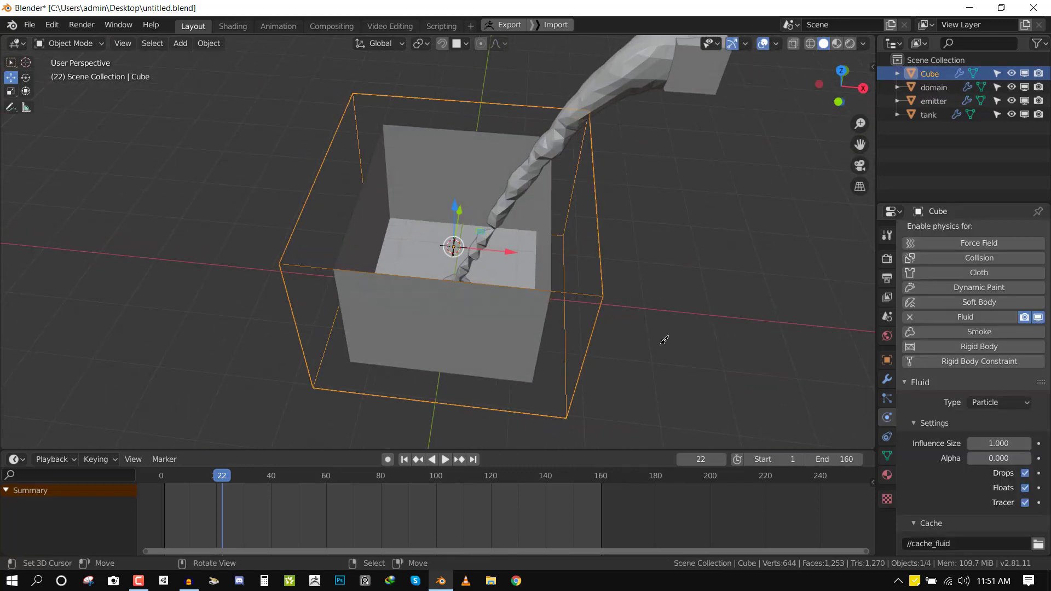
right_click(568, 132)
right_click(602, 243)
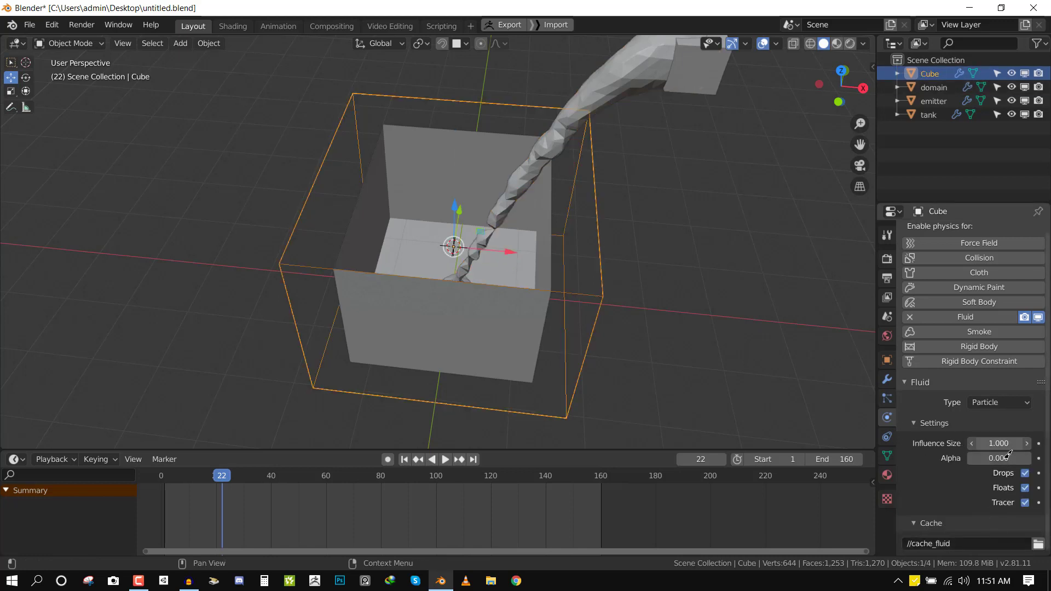
Select the domain and reset its fluid particle Tracer and Generate values to 0.
right_click(625, 126)
right_click(606, 95)
scroll(1011, 507, down, 6)
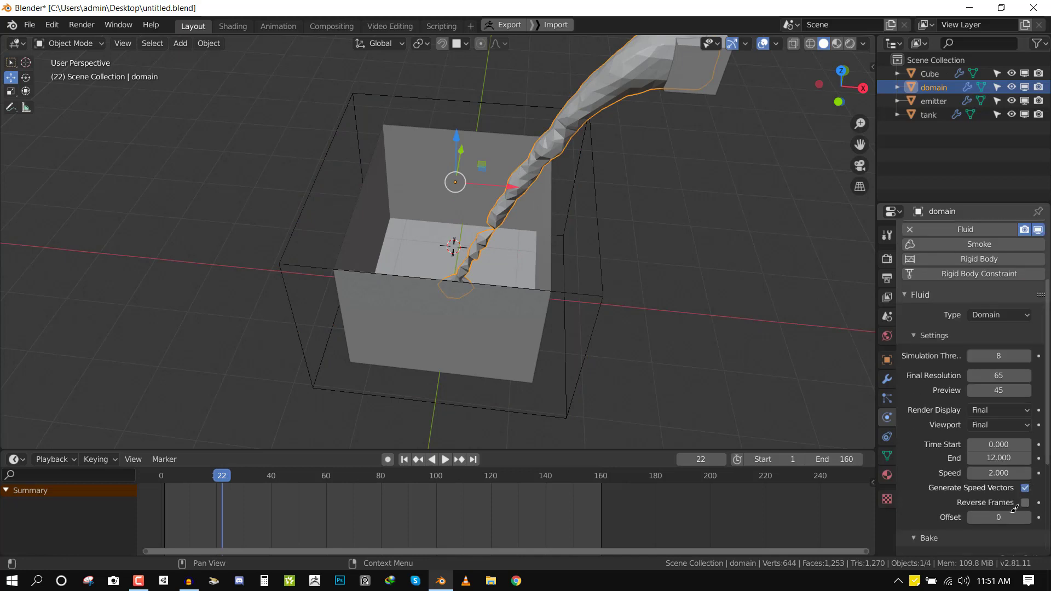
scroll(999, 506, down, 5)
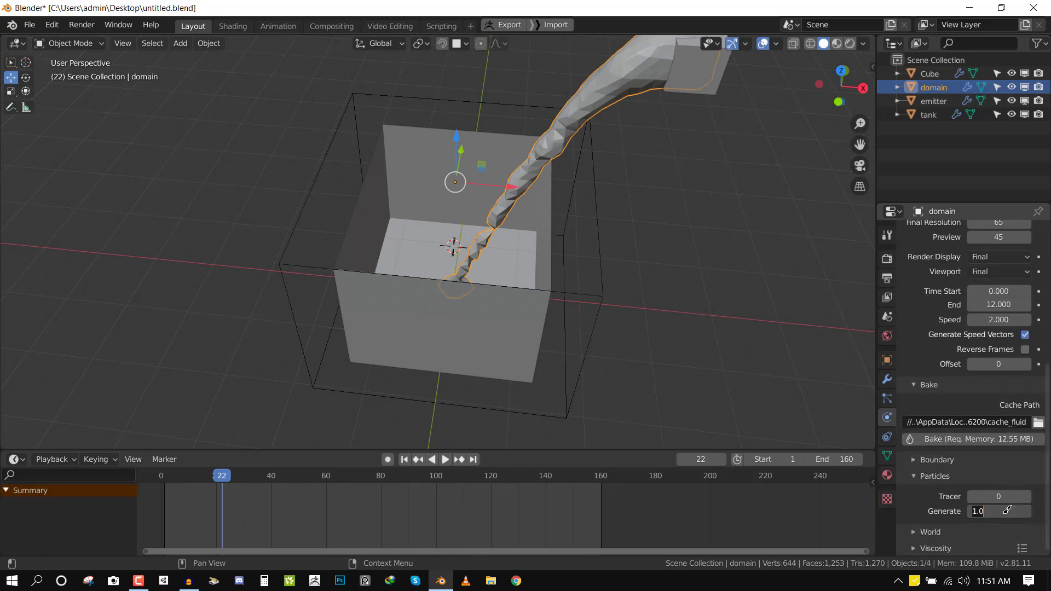
key(Return)
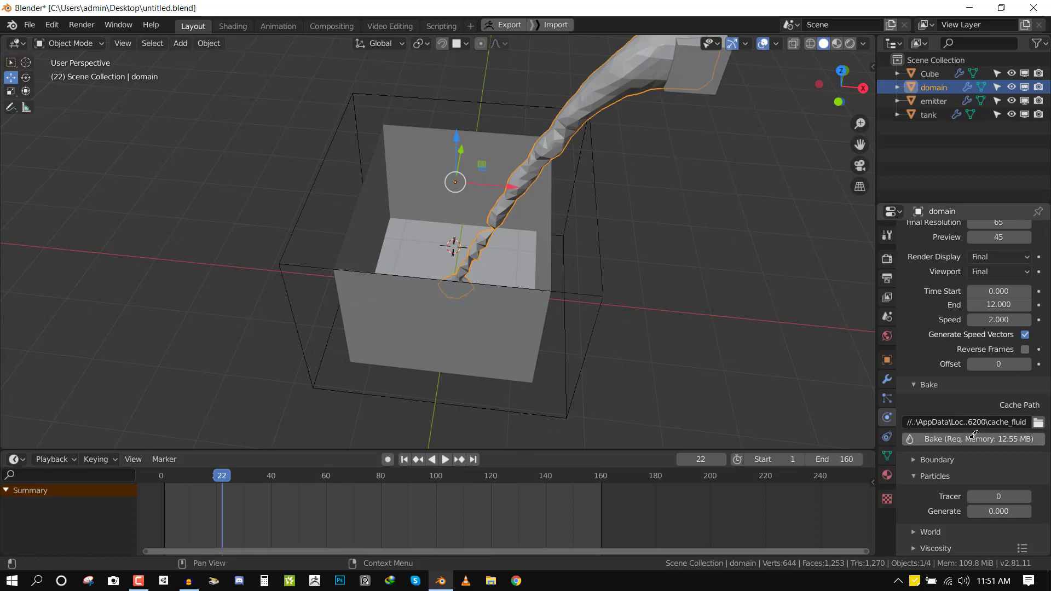
Bake the domain's fluid simulation and select the wireframe cube while examining the liquid filling the tank.
click(973, 439)
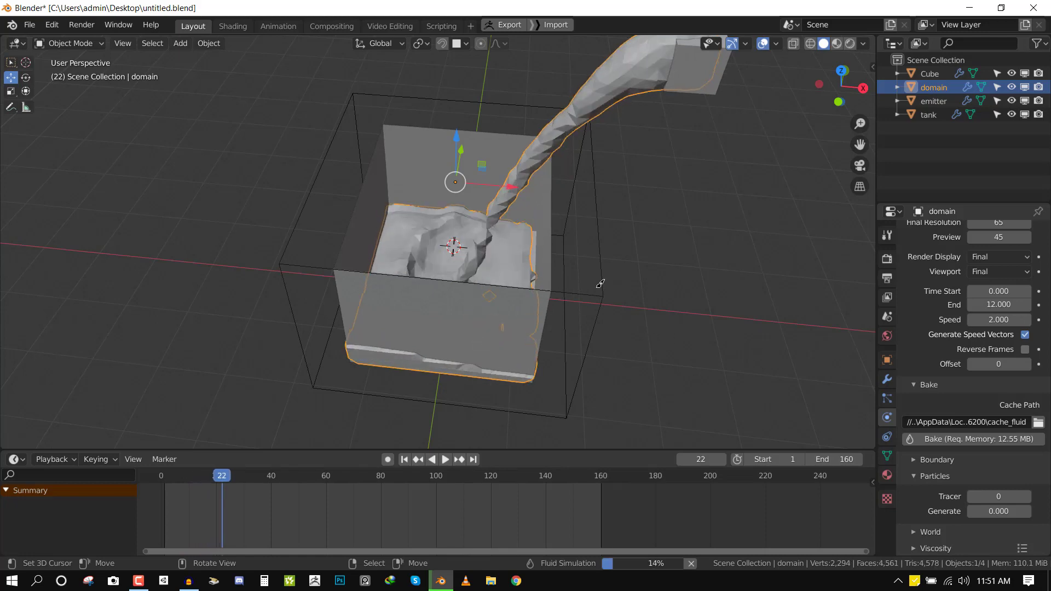
scroll(605, 286, up, 4)
middle_drag(613, 299, 709, 257)
scroll(685, 251, down, 5)
click(669, 270)
scroll(714, 261, down, 2)
scroll(698, 257, up, 1)
middle_drag(622, 230, 650, 236)
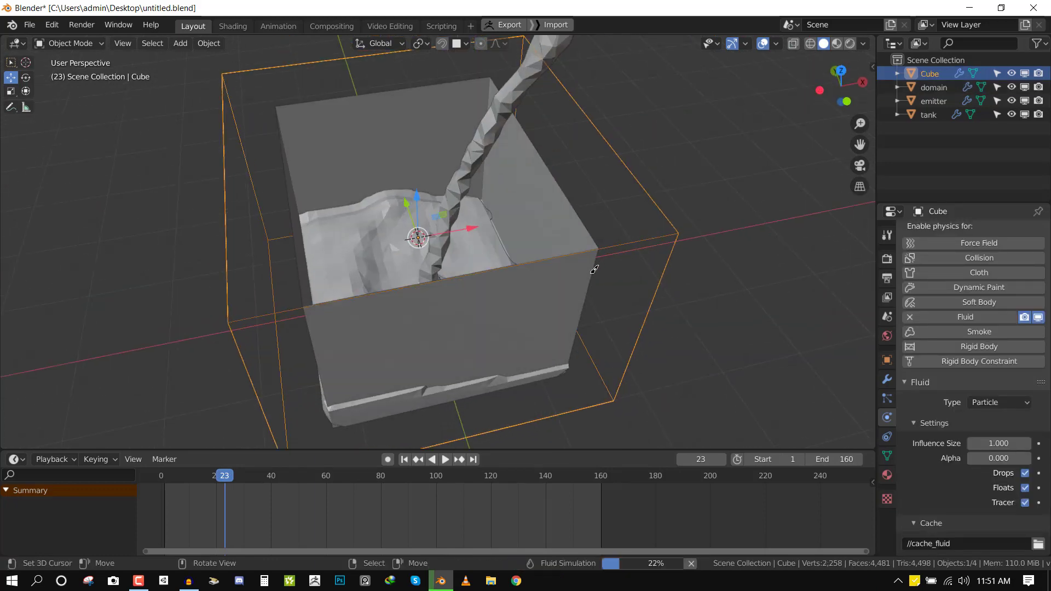
key(g)
key(Escape)
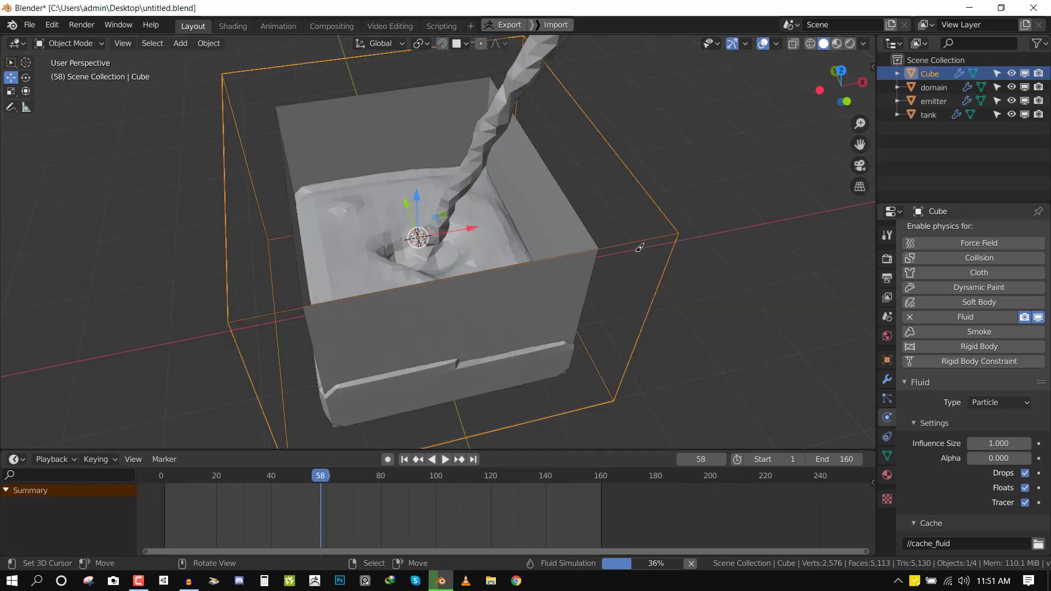
Examine the stream and the tank walls from several sides, and stop the bake at frame 57.
middle_drag(636, 251, 482, 265)
key(KP_1)
scroll(543, 225, down, 3)
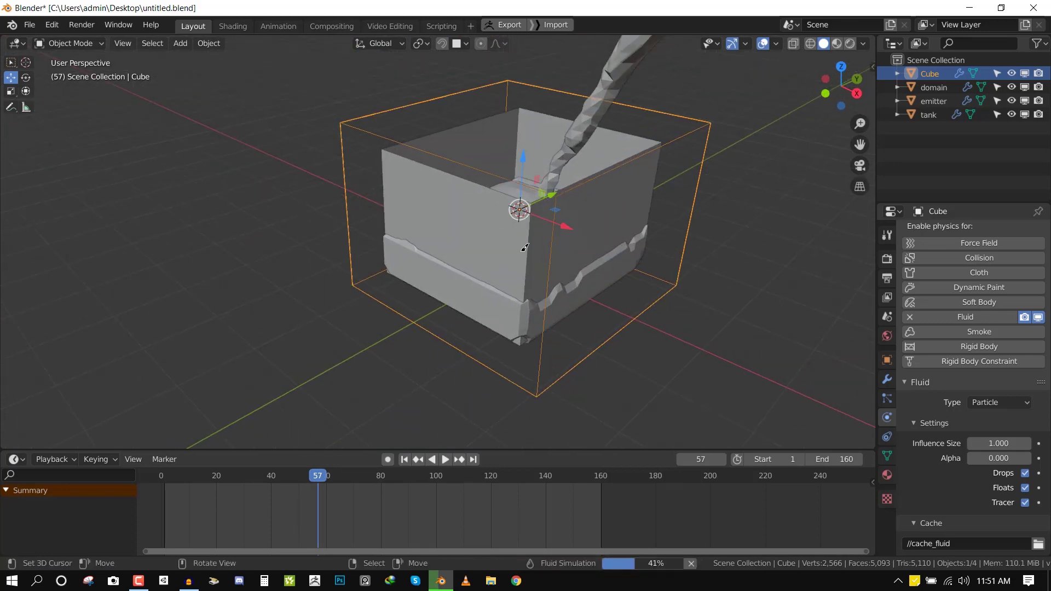
middle_drag(534, 215, 622, 274)
scroll(542, 290, up, 3)
scroll(541, 287, down, 4)
scroll(622, 274, up, 1)
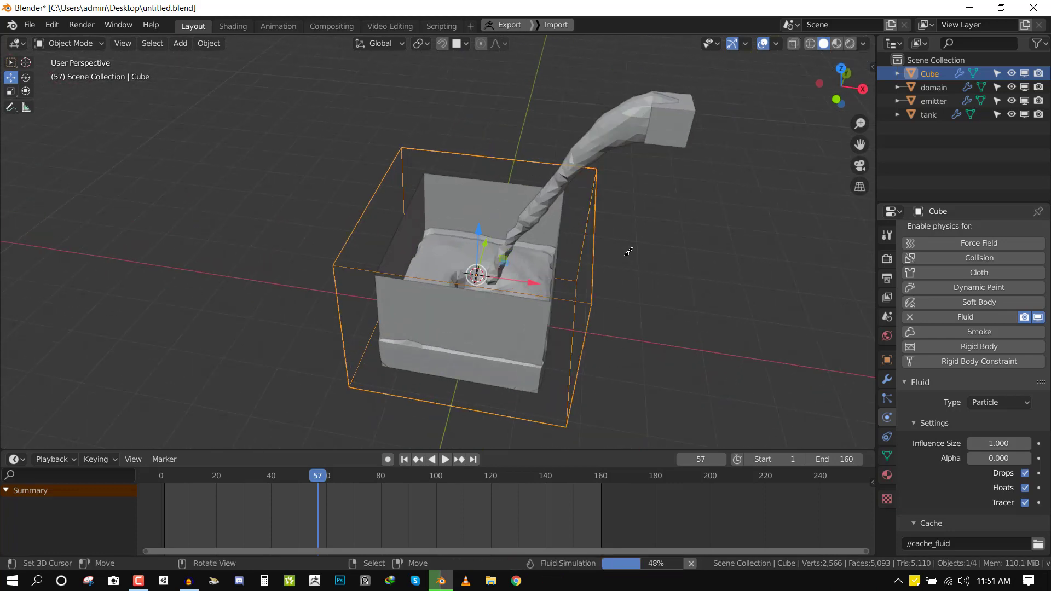
key(Escape)
Select the domain and rebake its fluid simulation with a Final Resolution of 100.
middle_drag(406, 291, 660, 266)
click(603, 135)
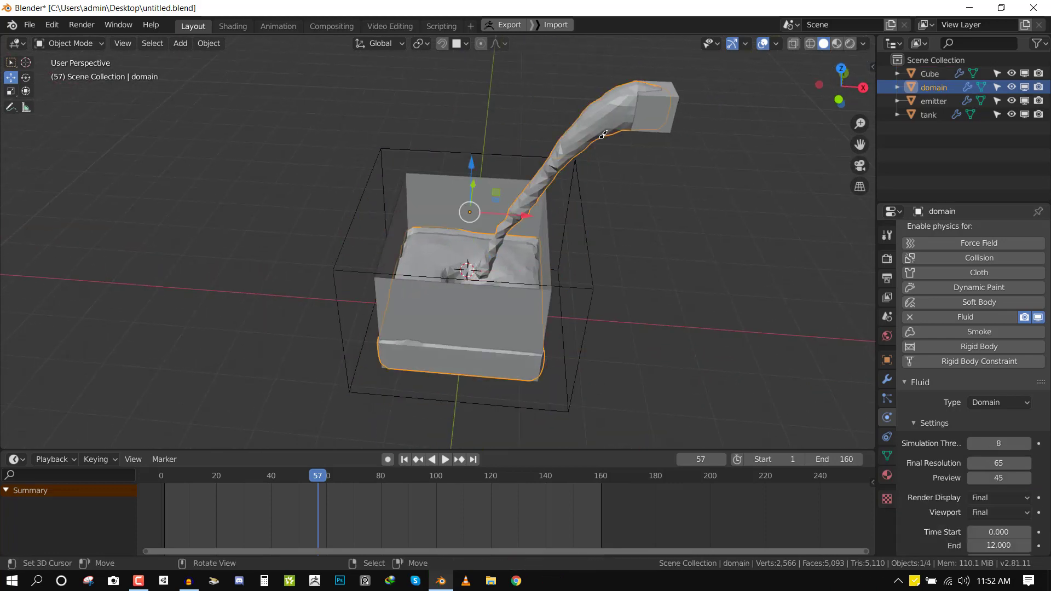
scroll(956, 391, down, 3)
middle_drag(509, 290, 554, 283)
scroll(552, 285, up, 3)
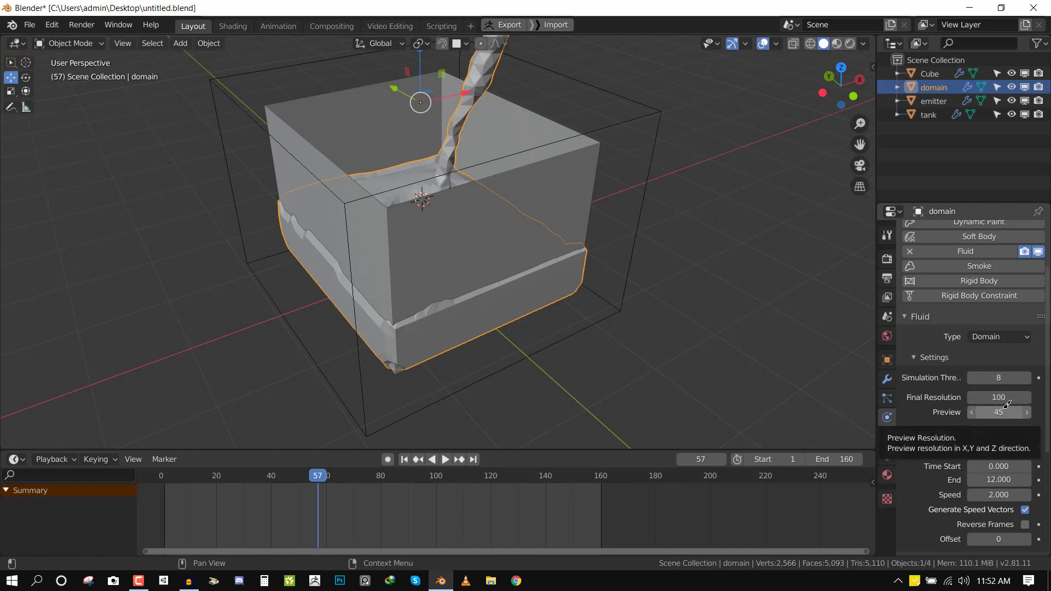
scroll(980, 520, down, 4)
click(979, 525)
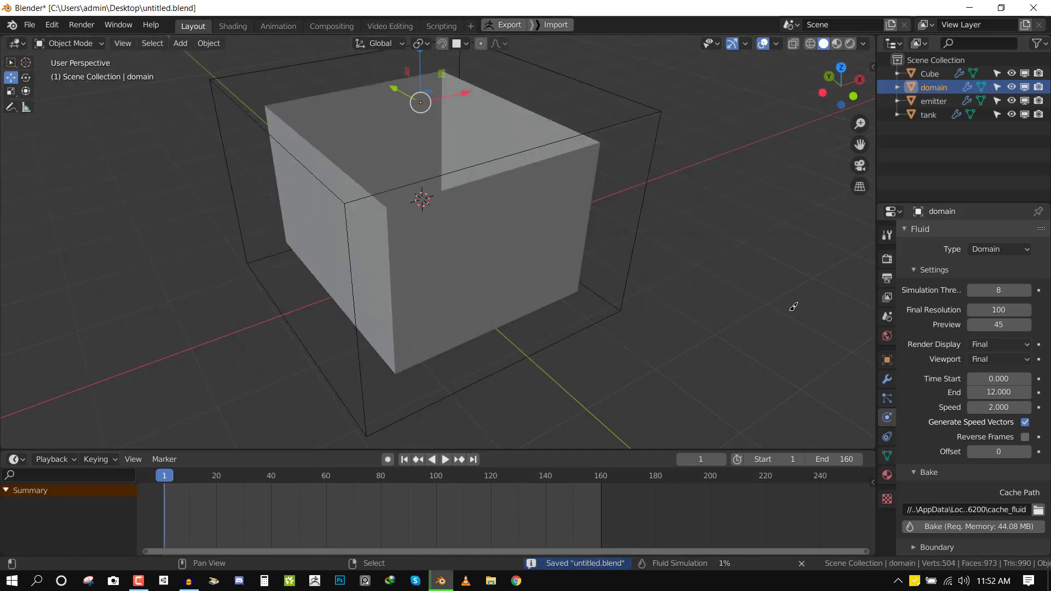
Examine the stream during the bake from the front and in perspective, step back through the frames, and cancel the bake.
scroll(789, 295, down, 4)
key(KP_1)
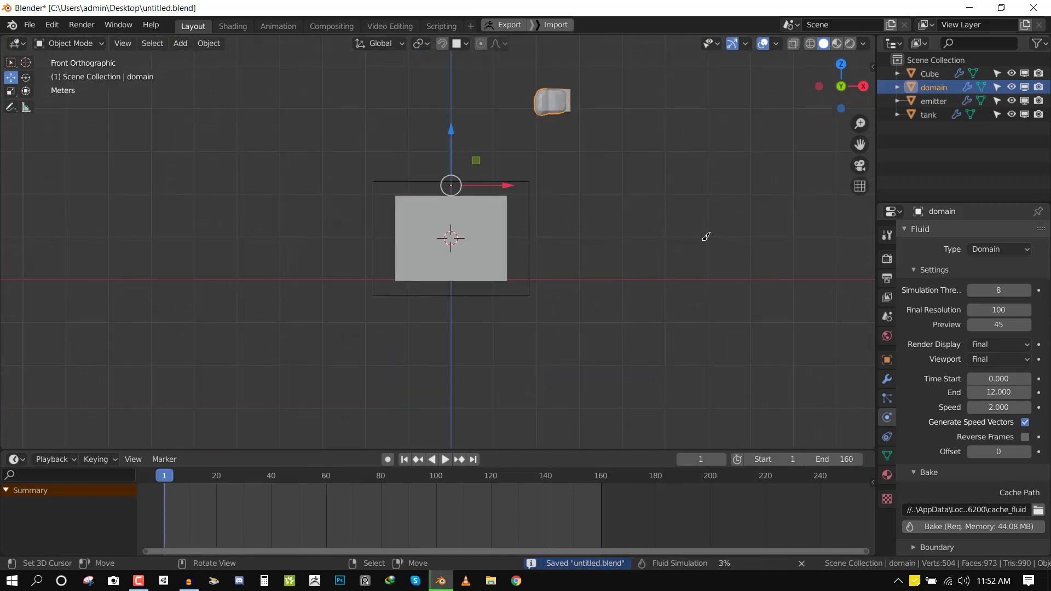
shift+middle_drag(708, 238, 700, 304)
scroll(697, 291, up, 2)
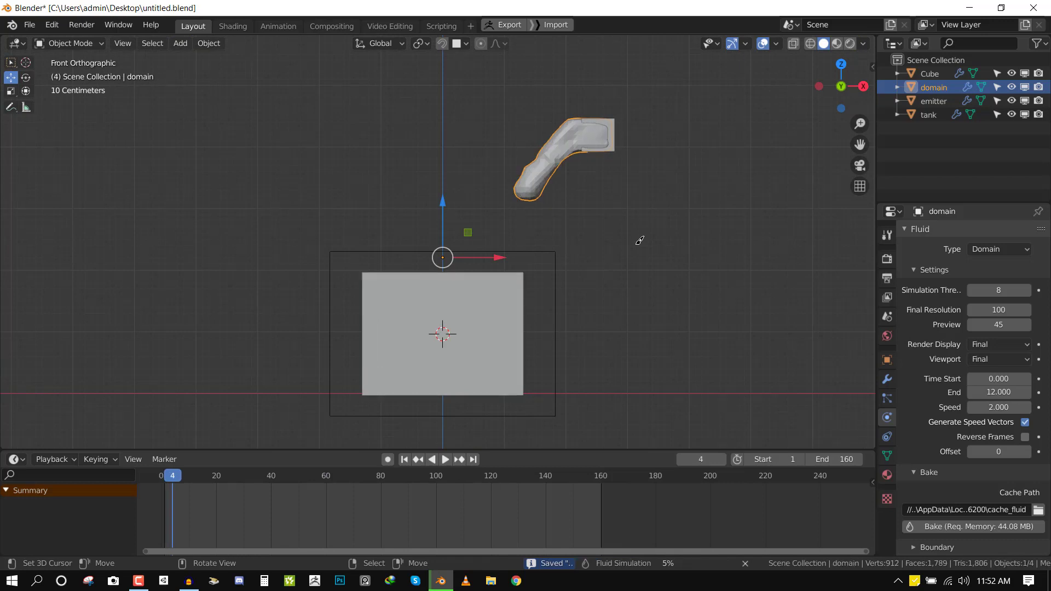
middle_drag(609, 247, 662, 276)
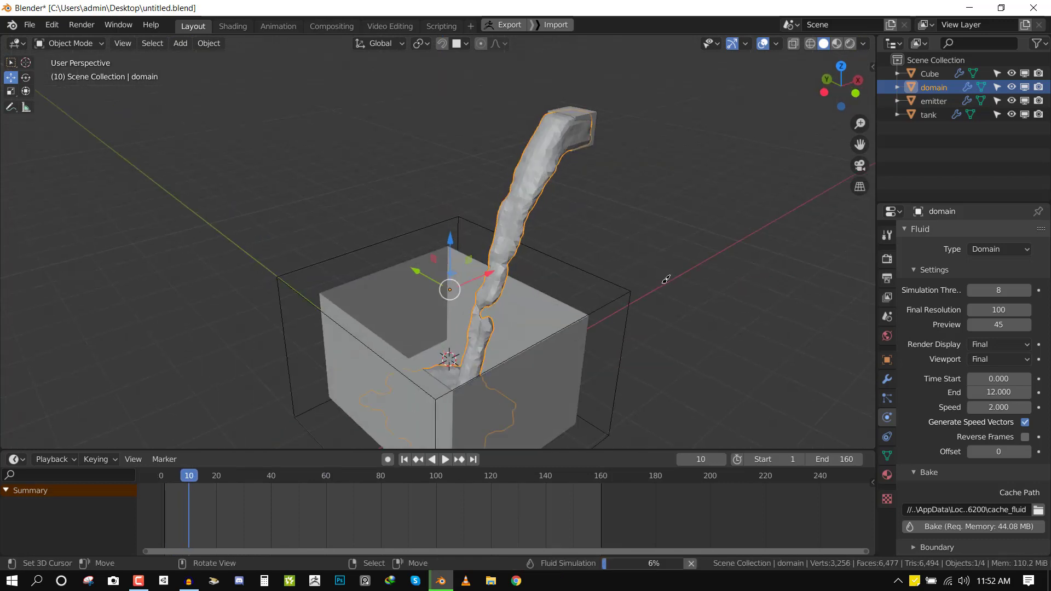
key(Left)
key(Left)
key(Left)
key(Left)
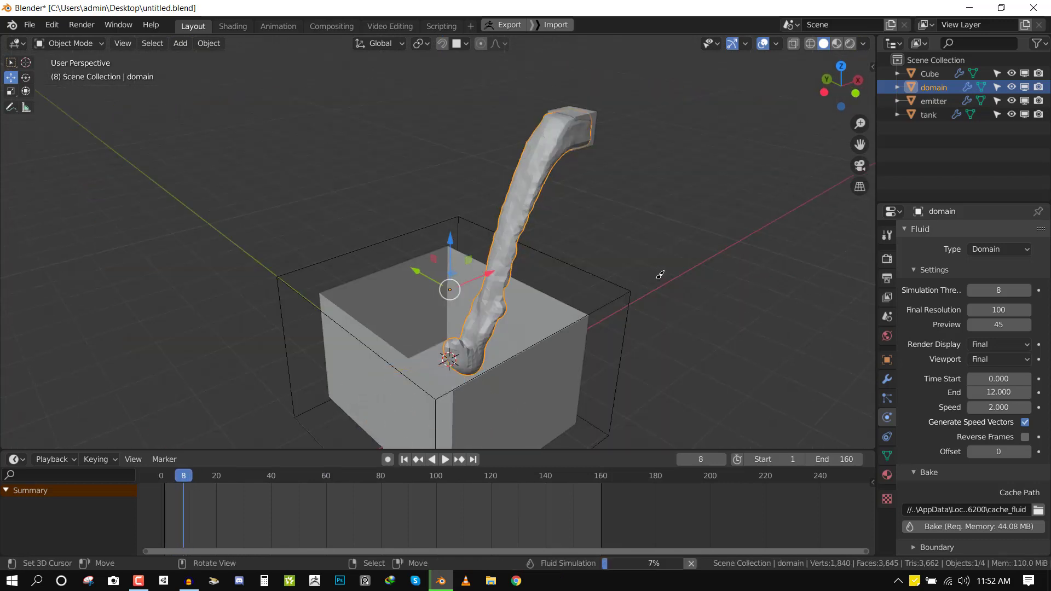
key(Escape)
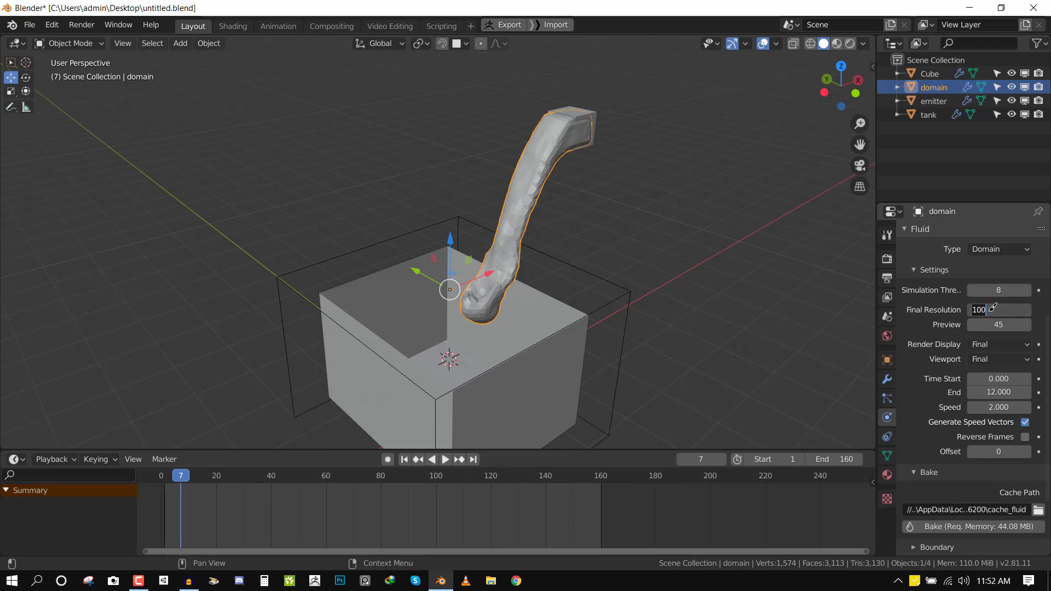
Rebake the domain's fluid simulation with a Final Resolution of 150 and save the file.
key(Return)
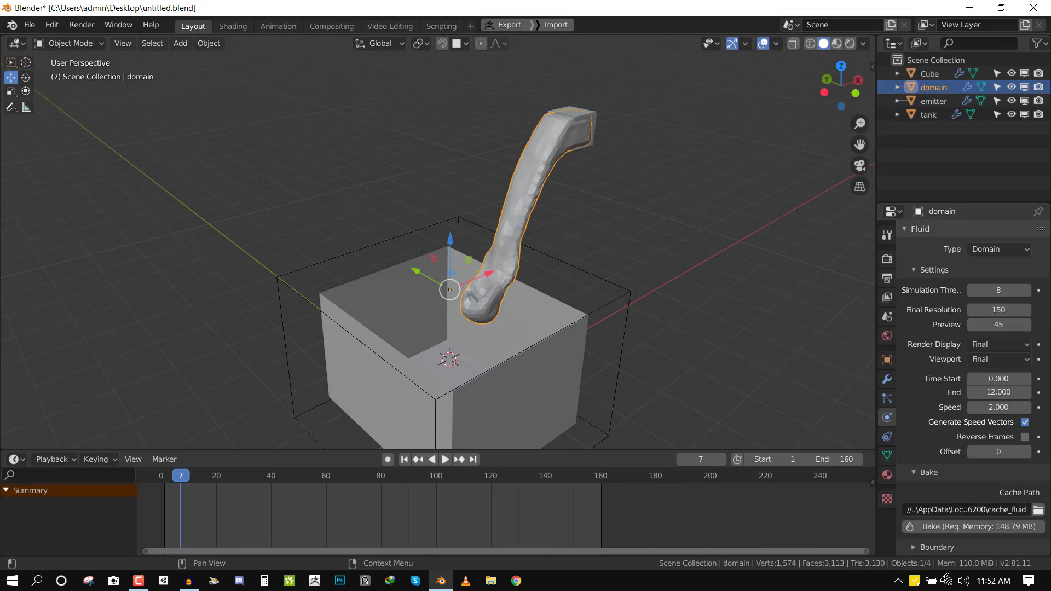
click(964, 526)
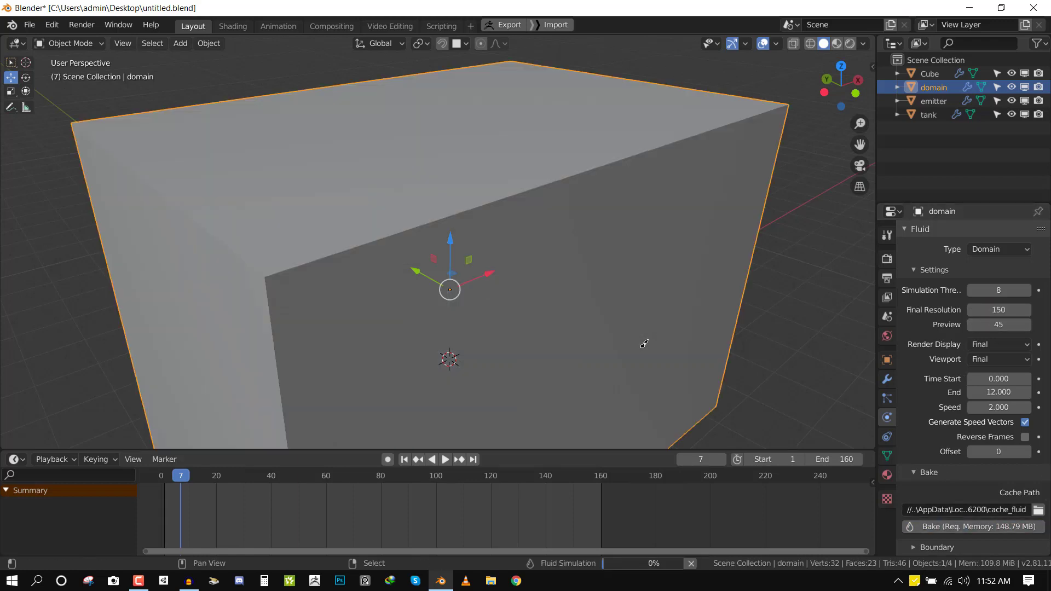
key(ctrl+s)
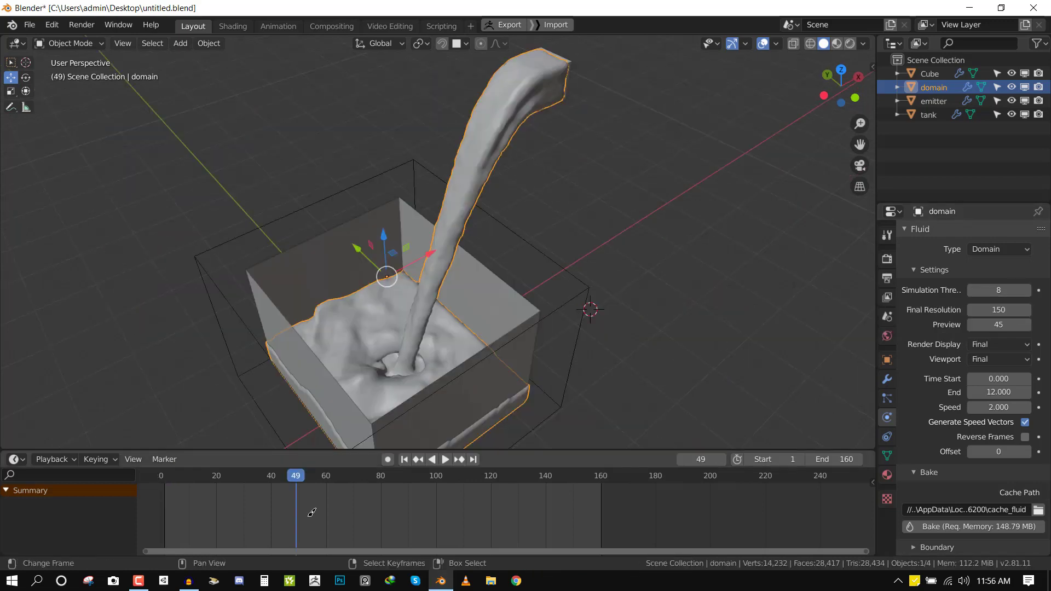
Set the animation's end frame to 49 and play back the baked fluid, stopping at frame 37 to inspect the surface.
key(ctrl+End)
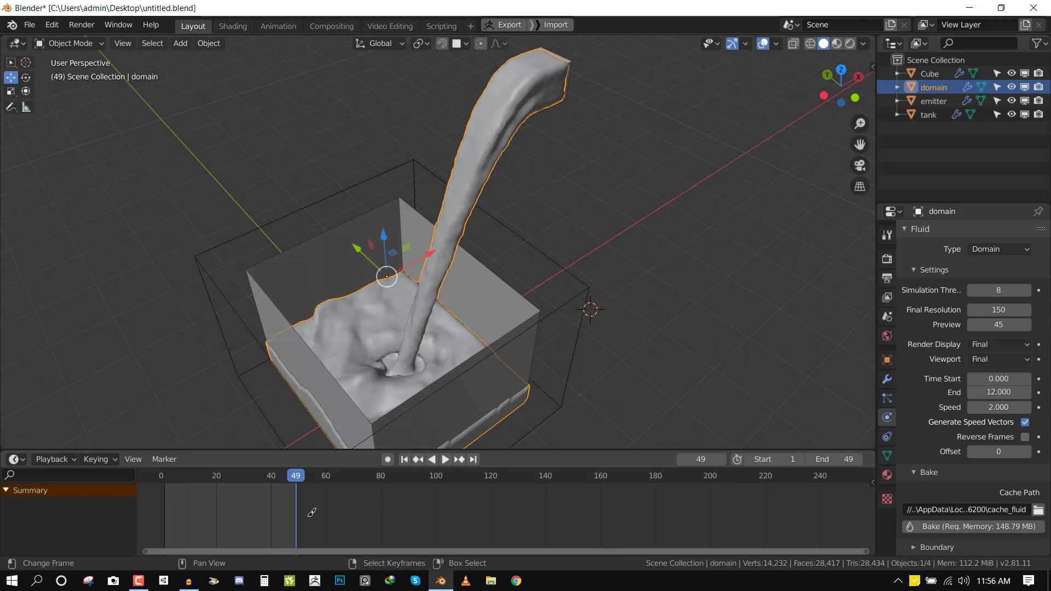
middle_drag(427, 328, 617, 227)
scroll(499, 223, up, 3)
key(space)
shift+middle_drag(495, 226, 608, 262)
scroll(554, 290, down, 2)
scroll(559, 277, down, 7)
scroll(589, 263, up, 3)
key(space)
middle_drag(519, 274, 555, 256)
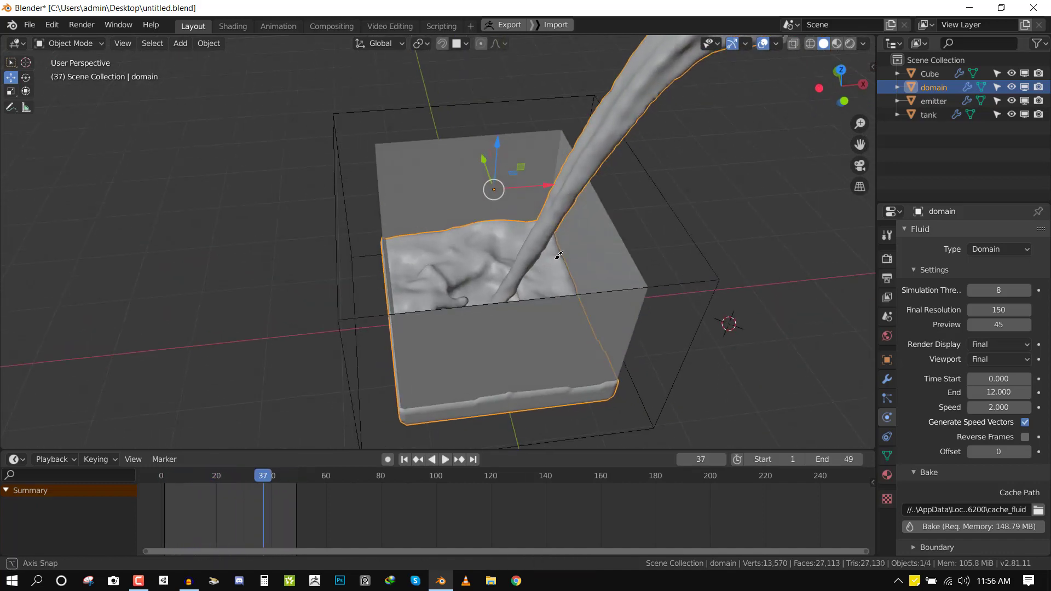
scroll(592, 234, up, 3)
shift+middle_drag(629, 211, 559, 249)
key(alt+a)
scroll(533, 263, down, 2)
right_click(540, 148)
Add a Remesh modifier to the domain and set its mode to Blocks.
click(888, 379)
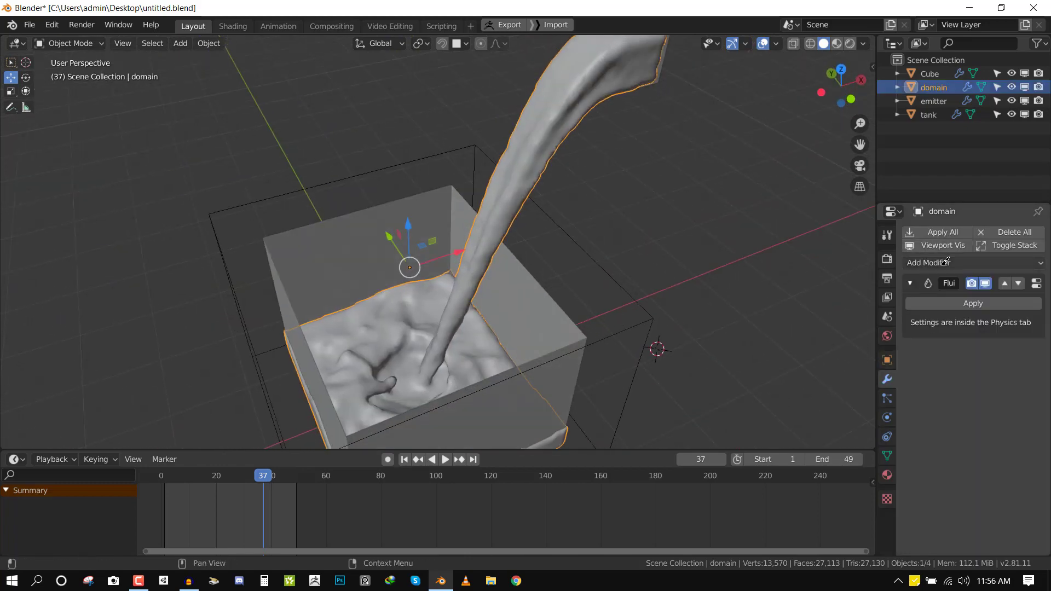
middle_drag(461, 295, 562, 287)
click(941, 263)
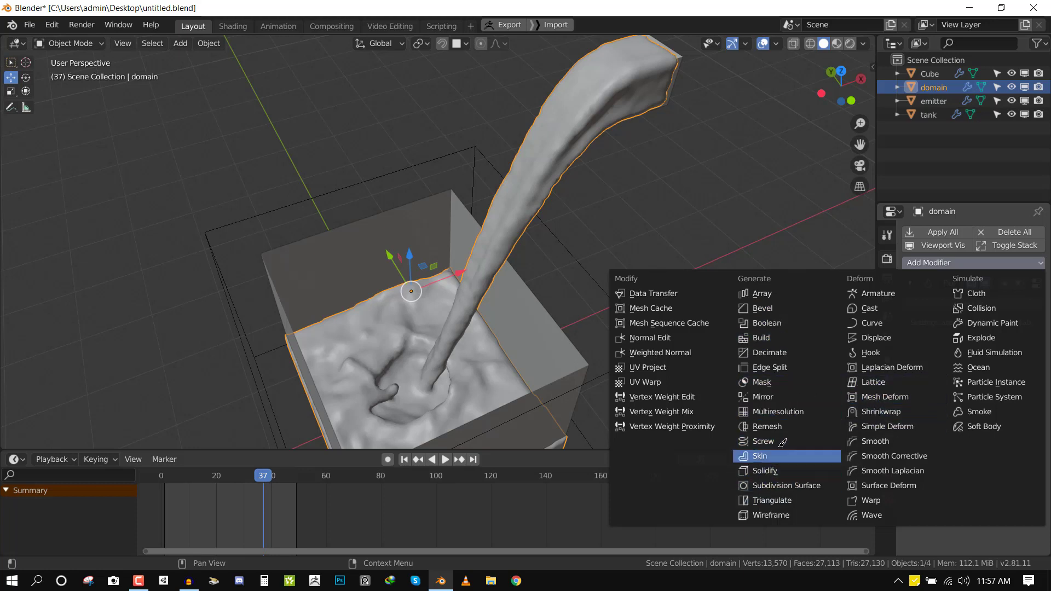
click(784, 426)
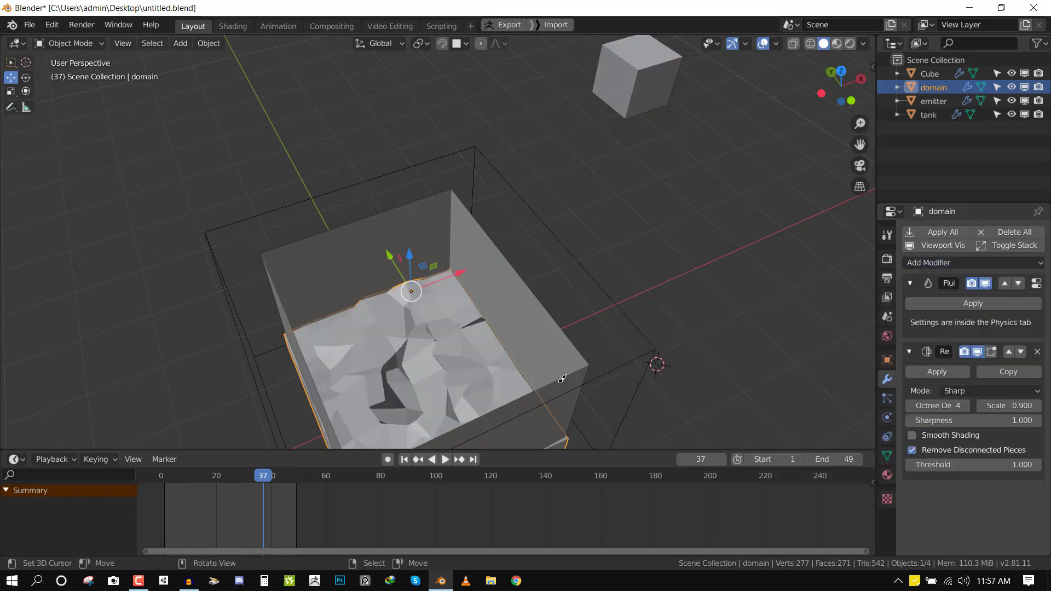
click(994, 391)
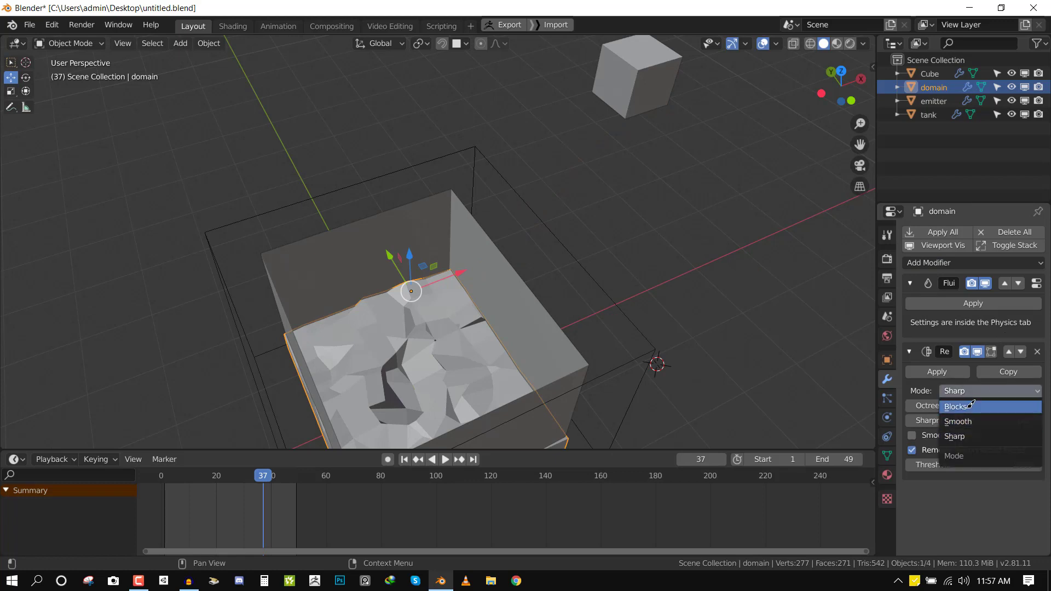
click(970, 406)
Play back the blocky fluid, set the Remesh Octree Depth to 8, and play it back again up to frame 12.
key(space)
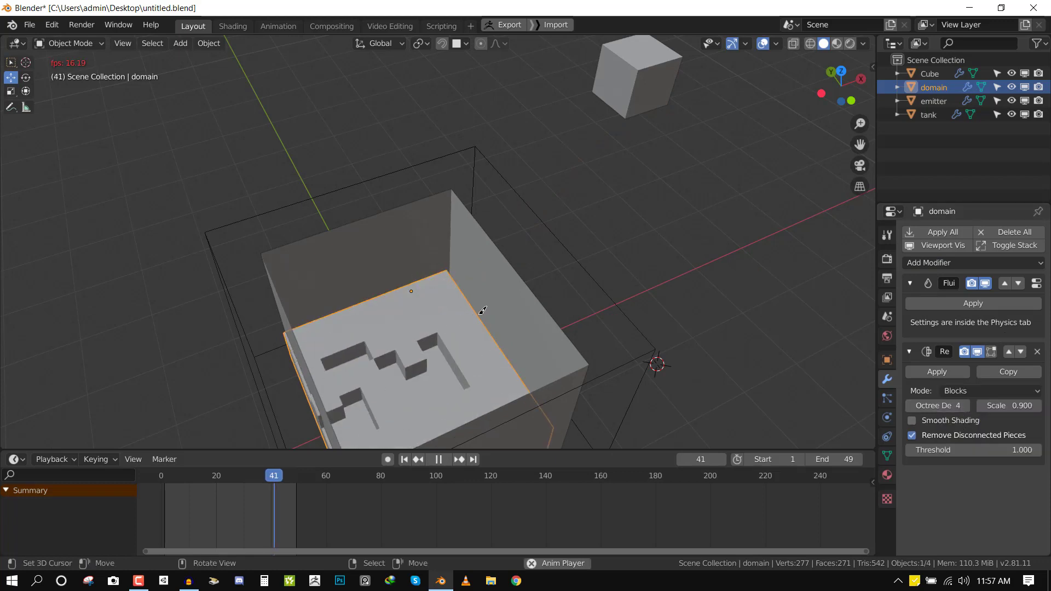
key(space)
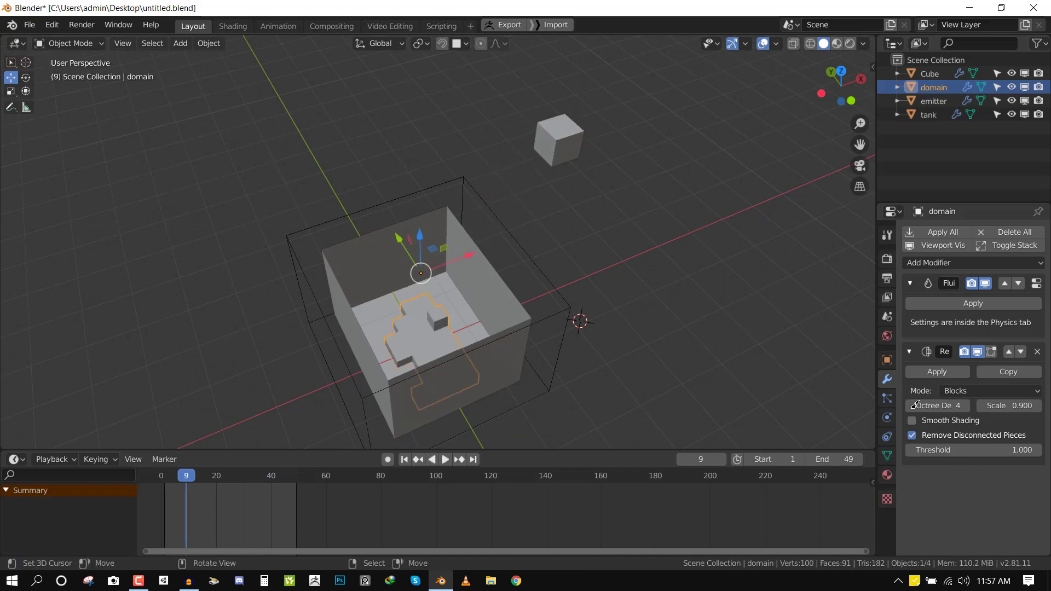
key(Return)
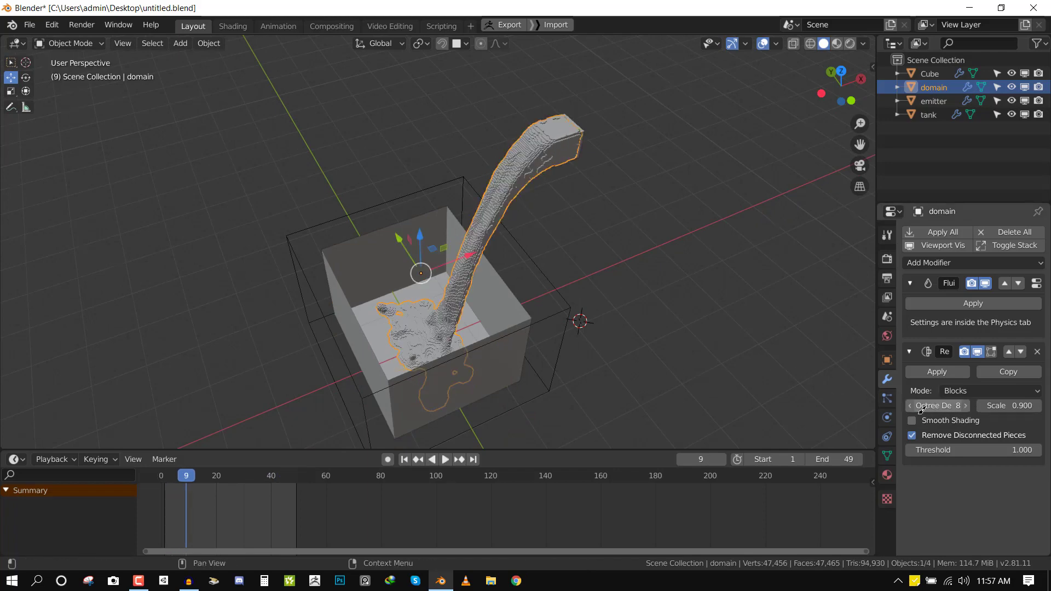
key(space)
scroll(590, 288, up, 4)
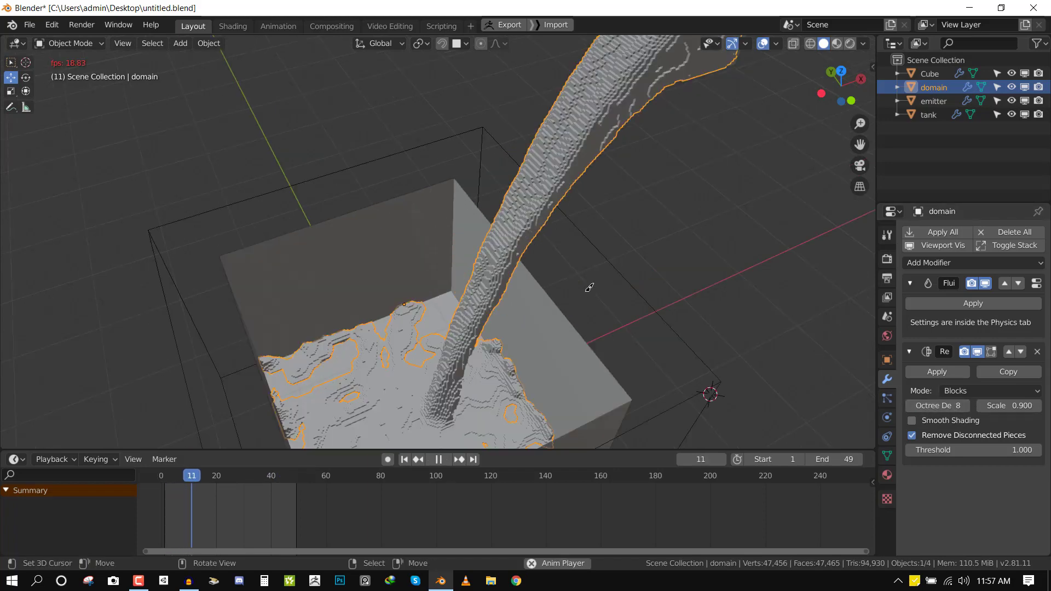
key(space)
scroll(546, 301, down, 3)
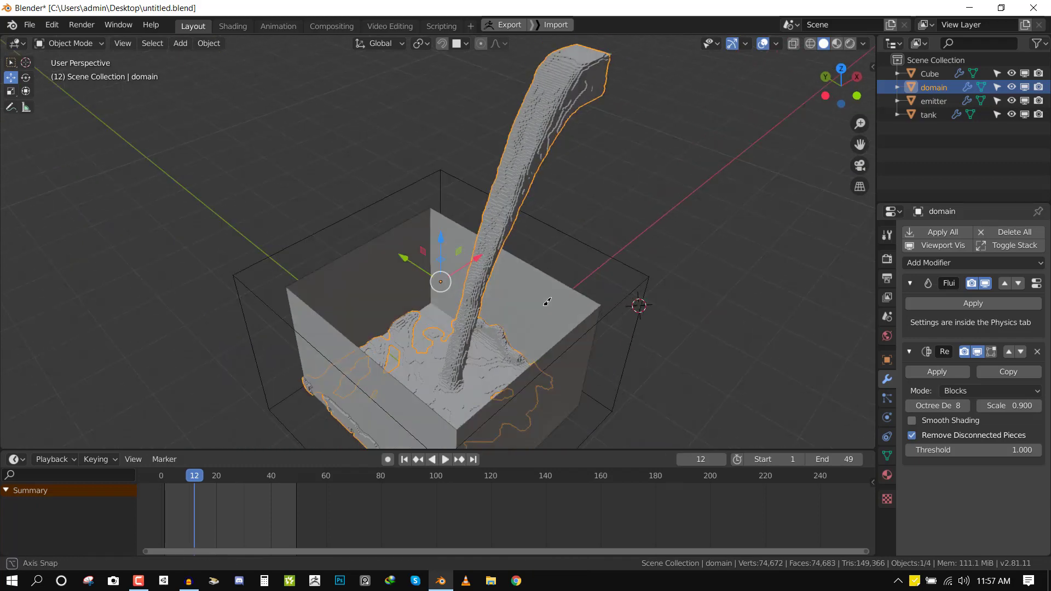
Set the Remesh Octree Depth to 5 and play back the animation, stopping at frame 36.
click(948, 405)
text(5)
key(Return)
key(space)
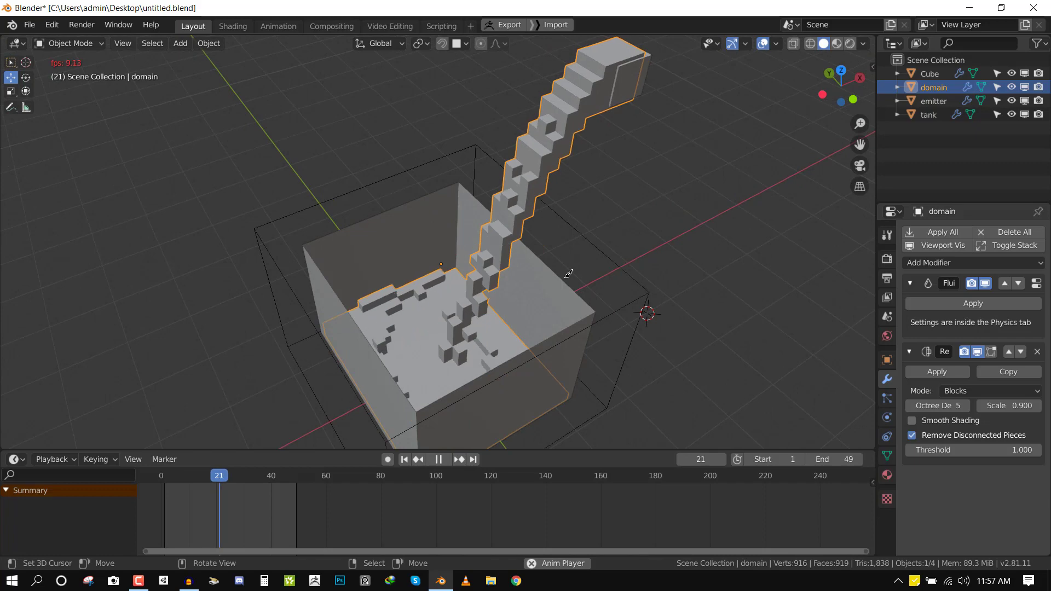
middle_drag(568, 273, 551, 272)
key(space)
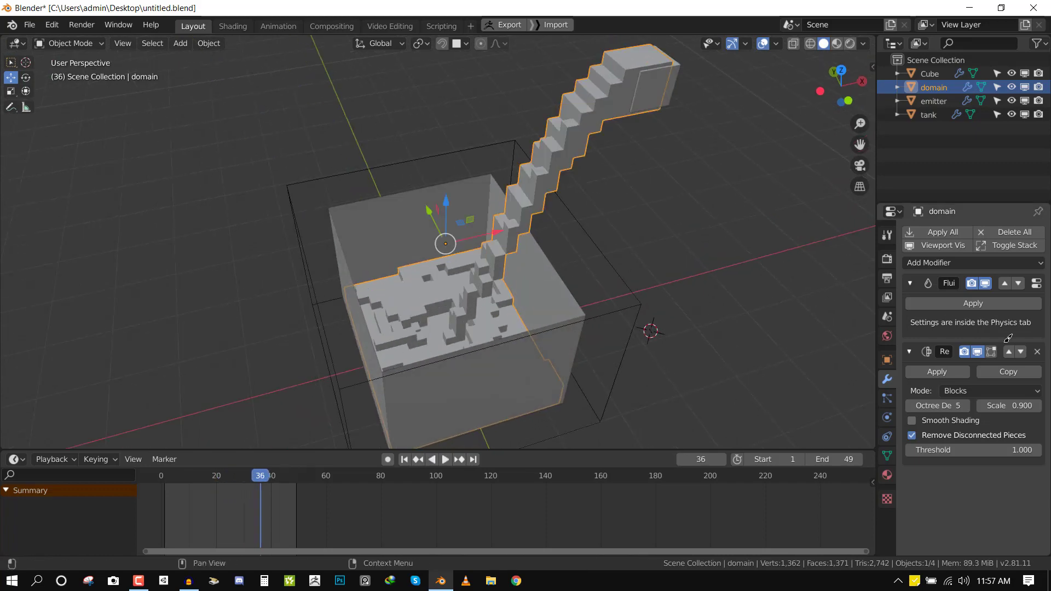
Replace the domain's Remesh modifier with a Smooth Corrective modifier.
click(1038, 351)
click(930, 263)
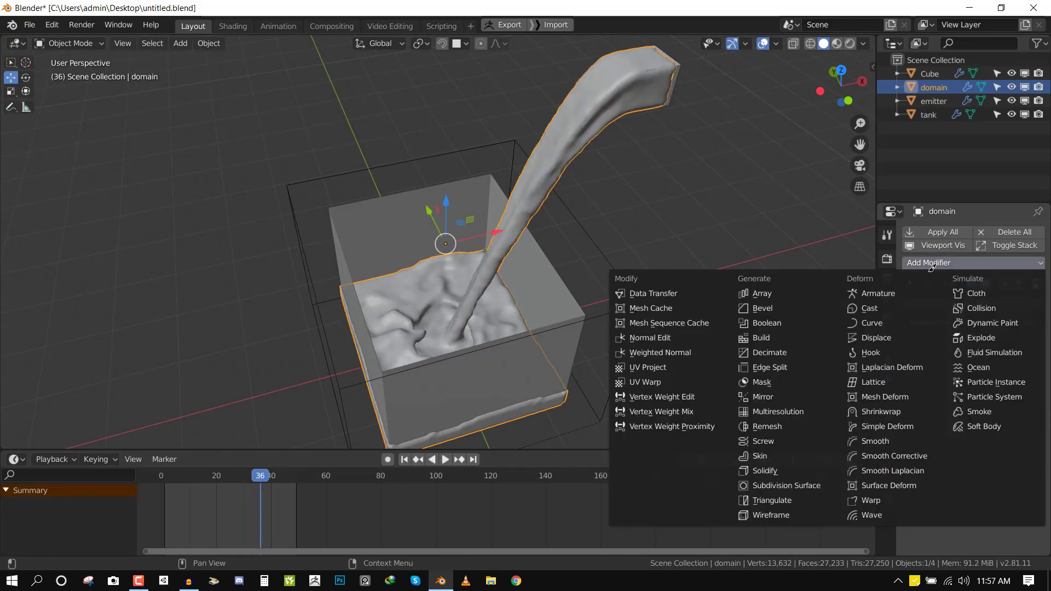
click(895, 456)
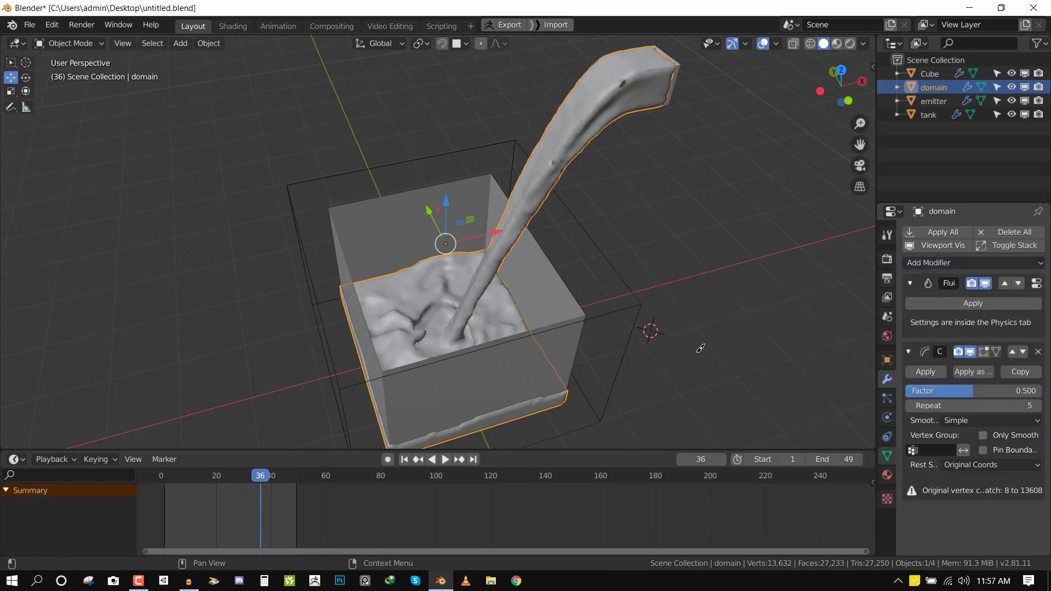
Try the Smooth Corrective modifier with Repeat 9 and Factor 0.408, and remove it from the domain.
middle_drag(783, 350, 802, 340)
click(1036, 406)
click(1036, 406)
click(1036, 406)
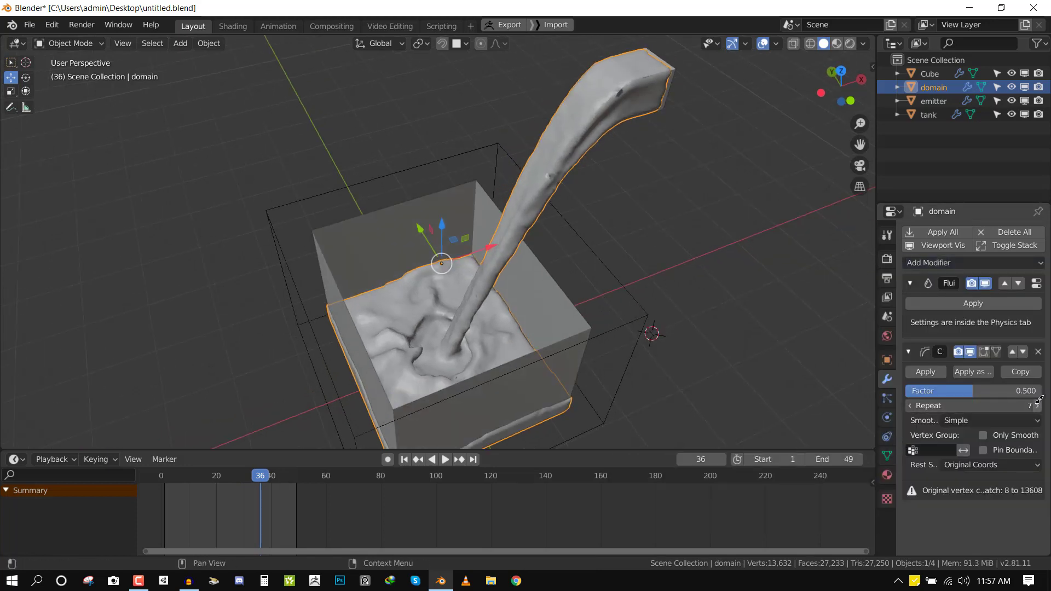
click(1036, 406)
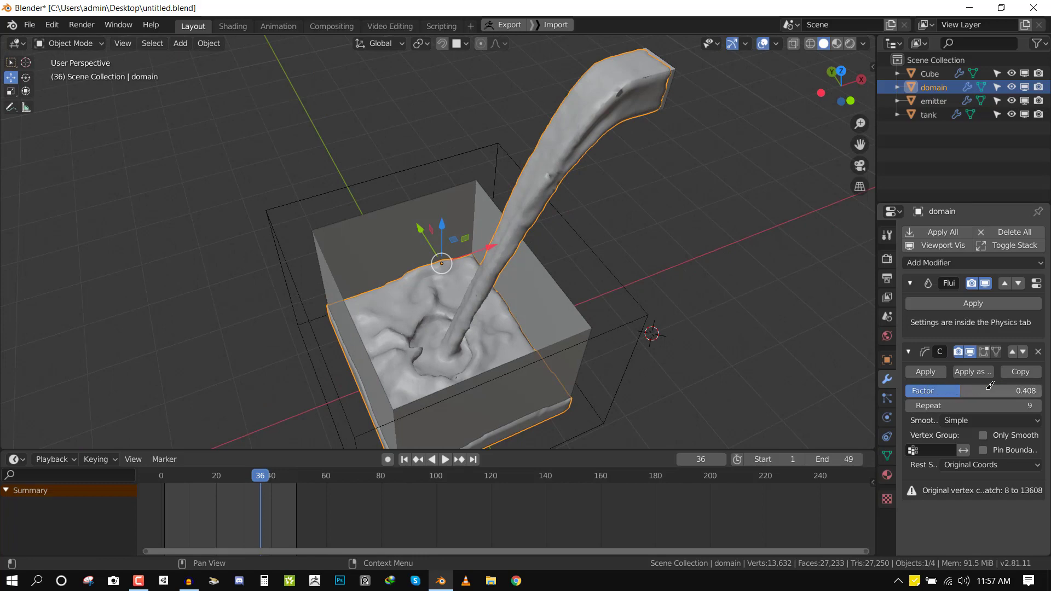
click(1038, 352)
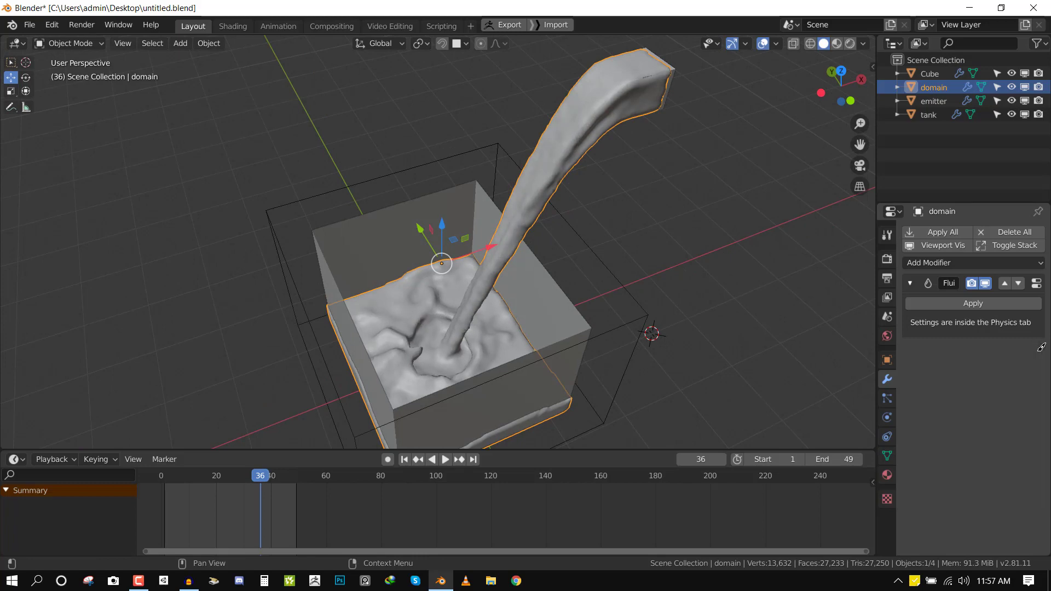
Add a Smooth modifier to the domain and set its Repeat to 8.
click(961, 261)
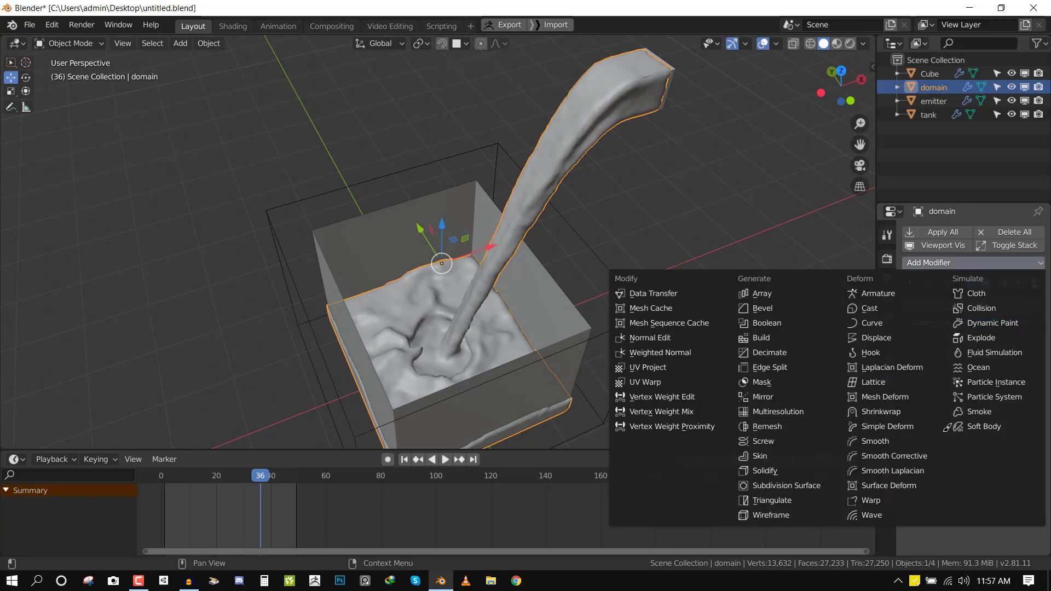
click(903, 440)
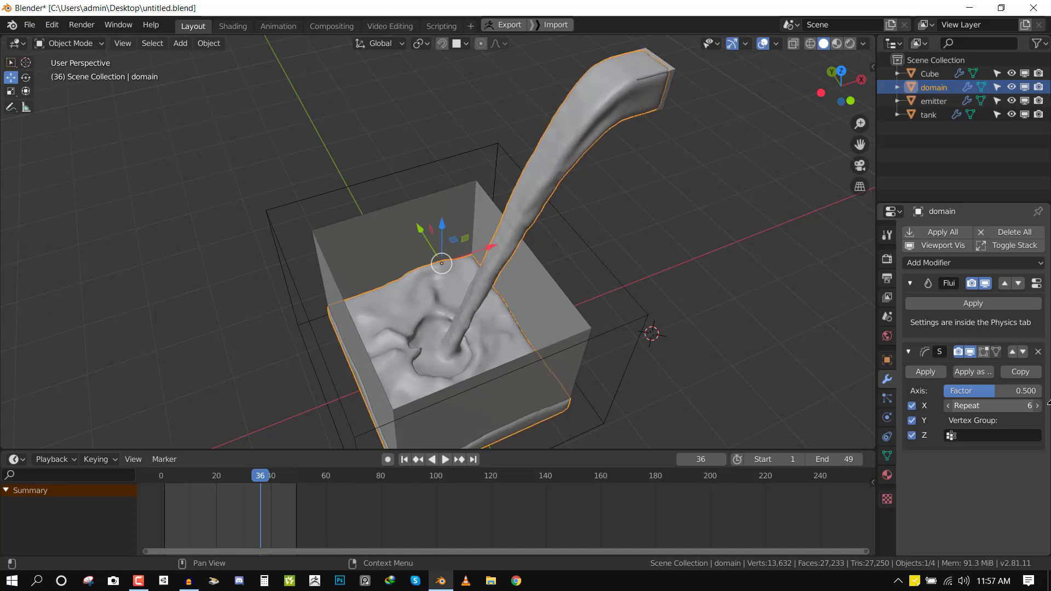
mouse_move(570, 323)
middle_down()
mouse_move(546, 307)
mouse_move(593, 234)
mouse_move(762, 237)
mouse_move(561, 280)
mouse_move(570, 308)
middle_up()
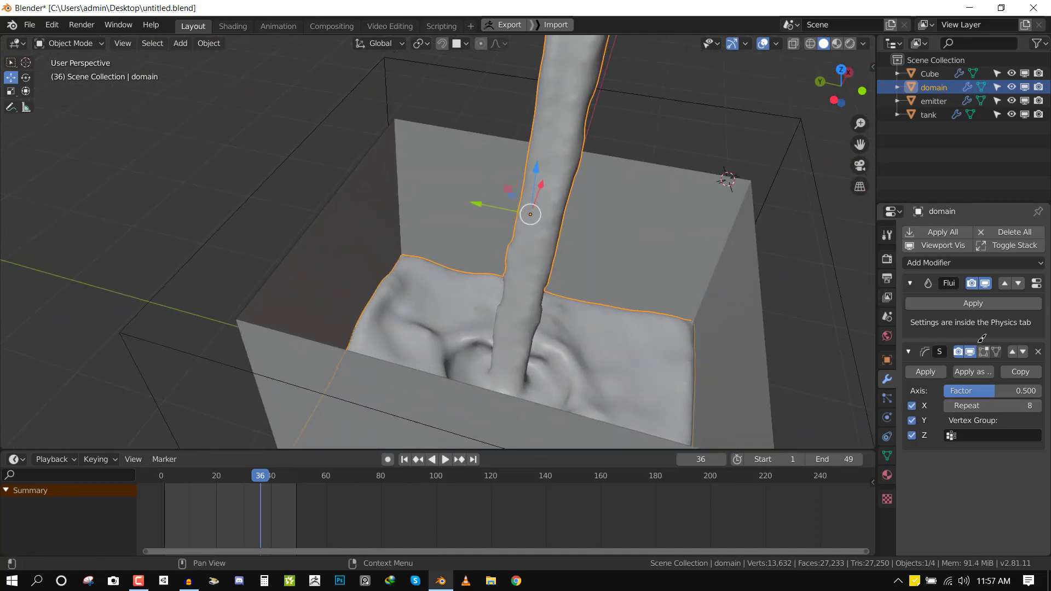
middle_drag(452, 291, 482, 285)
Play back the smoothed fluid animation, stop at frame 41, and inspect the liquid surface inside the tank.
key(space)
scroll(425, 277, down, 6)
scroll(429, 278, up, 3)
scroll(428, 277, up, 1)
key(space)
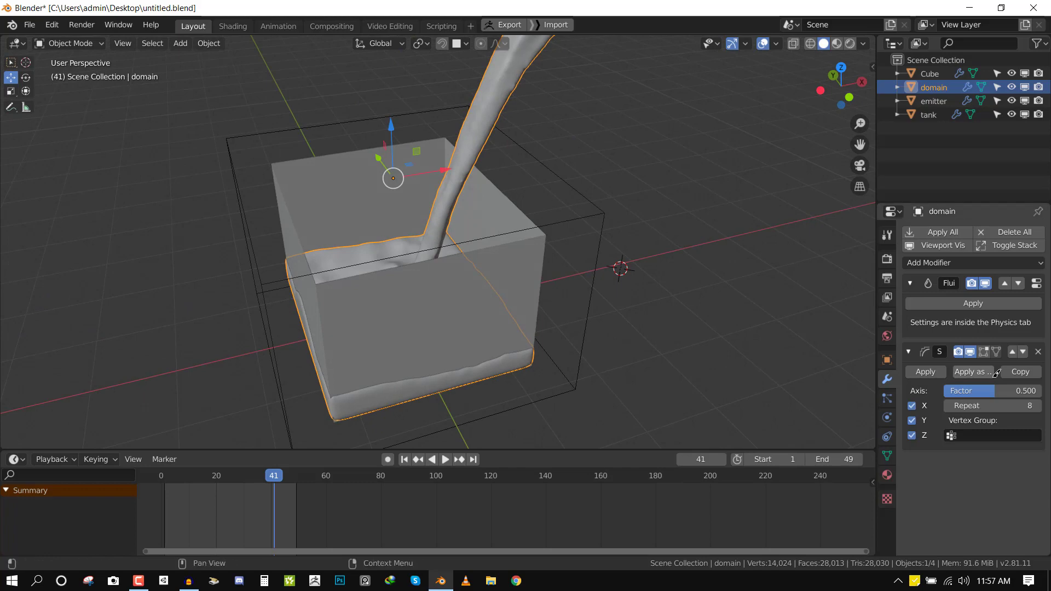
middle_drag(389, 331, 397, 319)
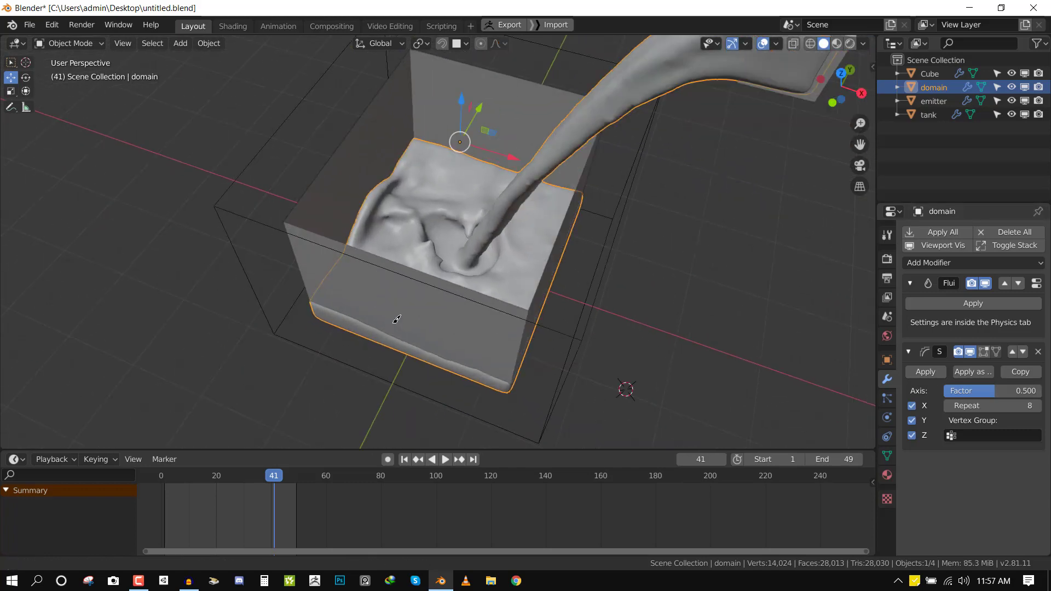
Select the tank and add a Solidify modifier to it with a thickness of -0.056 m.
key(ctrl+Tab)
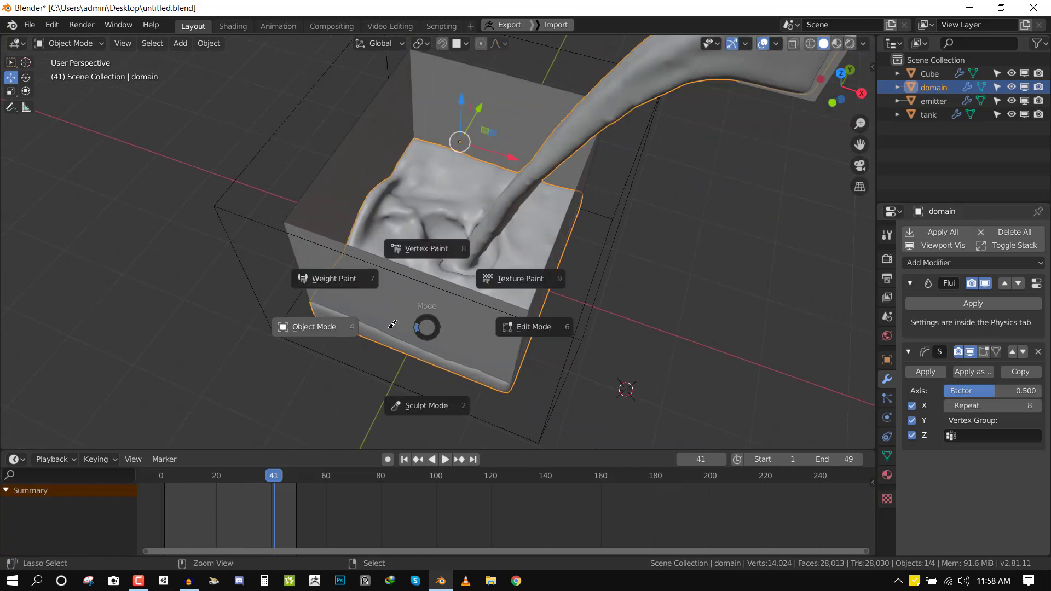
key(Escape)
right_click(406, 304)
middle_drag(475, 350, 443, 360)
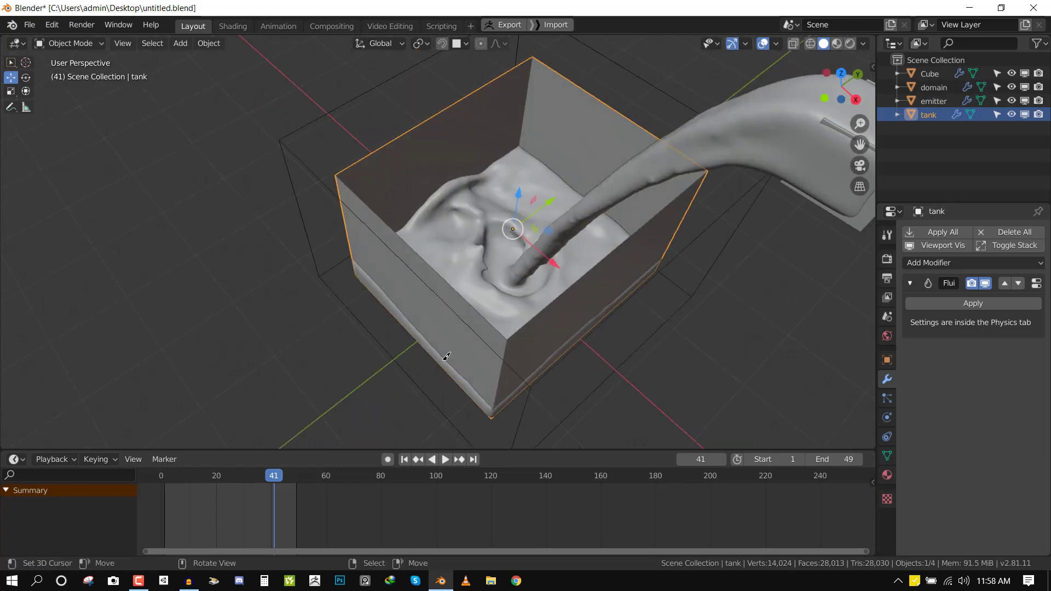
click(934, 257)
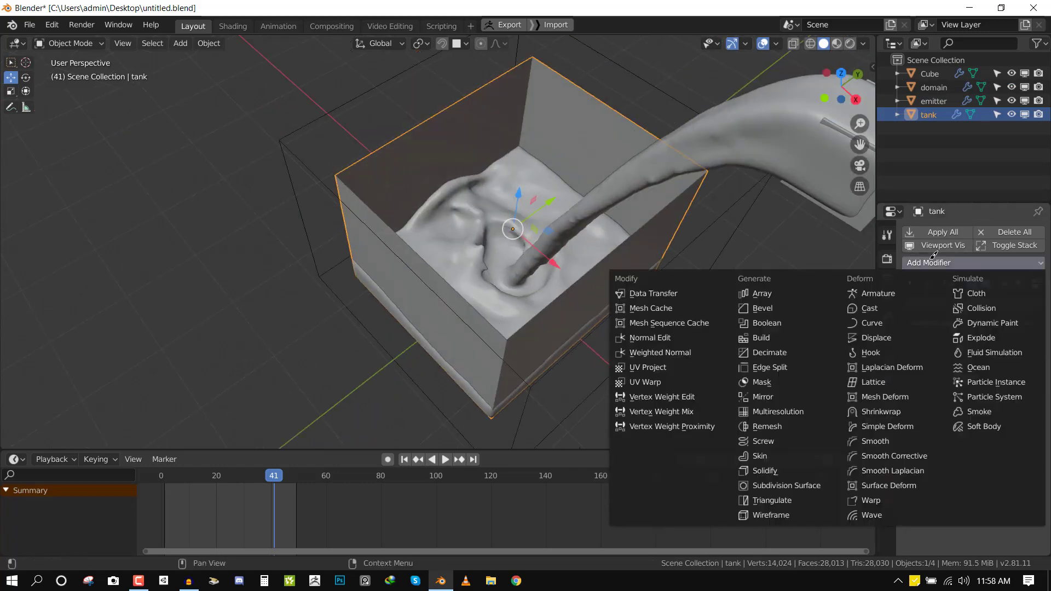
click(791, 465)
drag(933, 389, 922, 392)
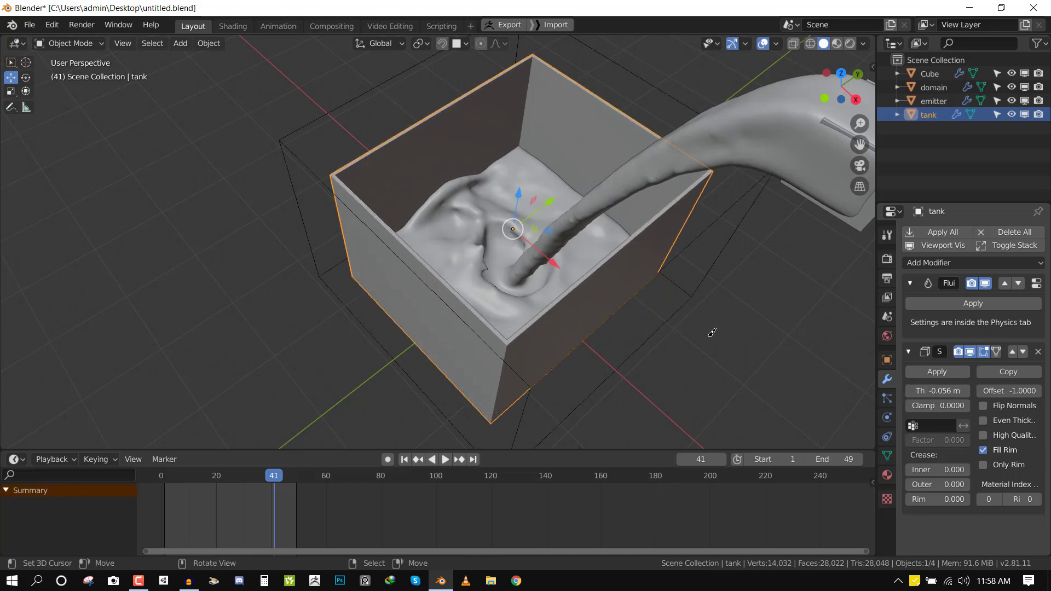
Play back the pour with the thickened tank, select the tank again, and stop at frame 35.
key(alt+a)
mouse_move(677, 300)
middle_down()
mouse_move(664, 281)
mouse_move(682, 305)
middle_up()
key(space)
middle_drag(570, 281, 530, 324)
click(530, 324)
key(space)
Set the tank material's viewport display color to cyan and lower its alpha to make the walls translucent.
click(892, 471)
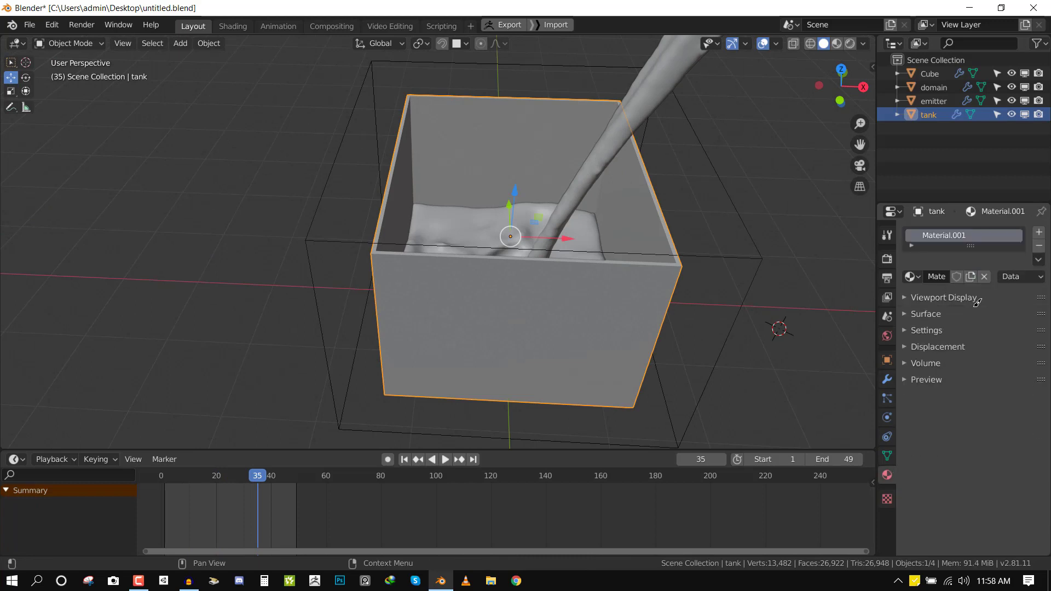
click(976, 299)
click(1011, 317)
click(968, 131)
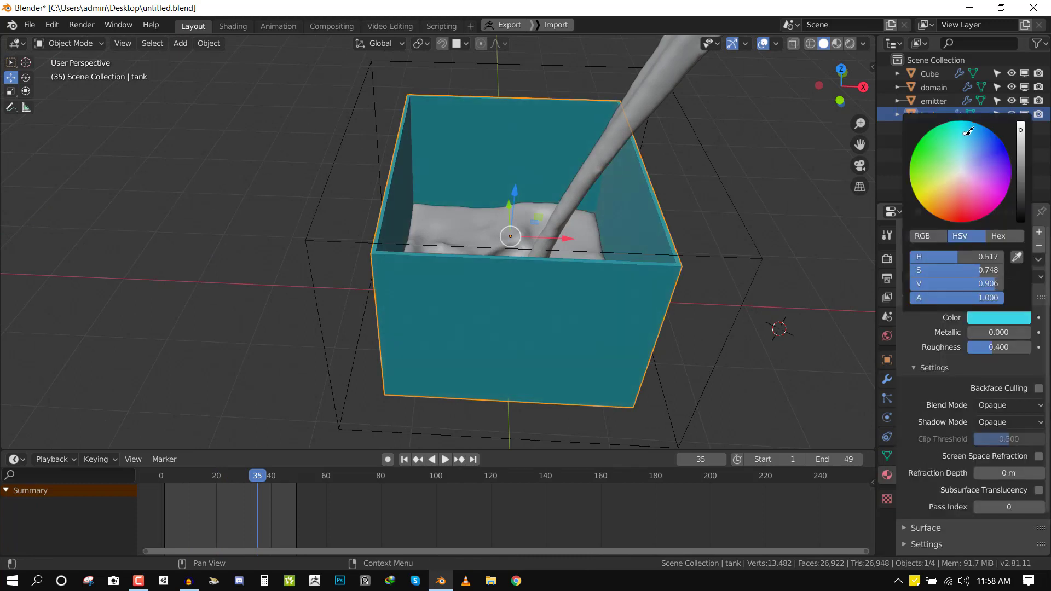
drag(962, 298, 909, 299)
Deselect the tank, play back the animation, and examine the pouring liquid through the translucent walls from several angles.
key(alt+a)
scroll(496, 213, down, 3)
key(space)
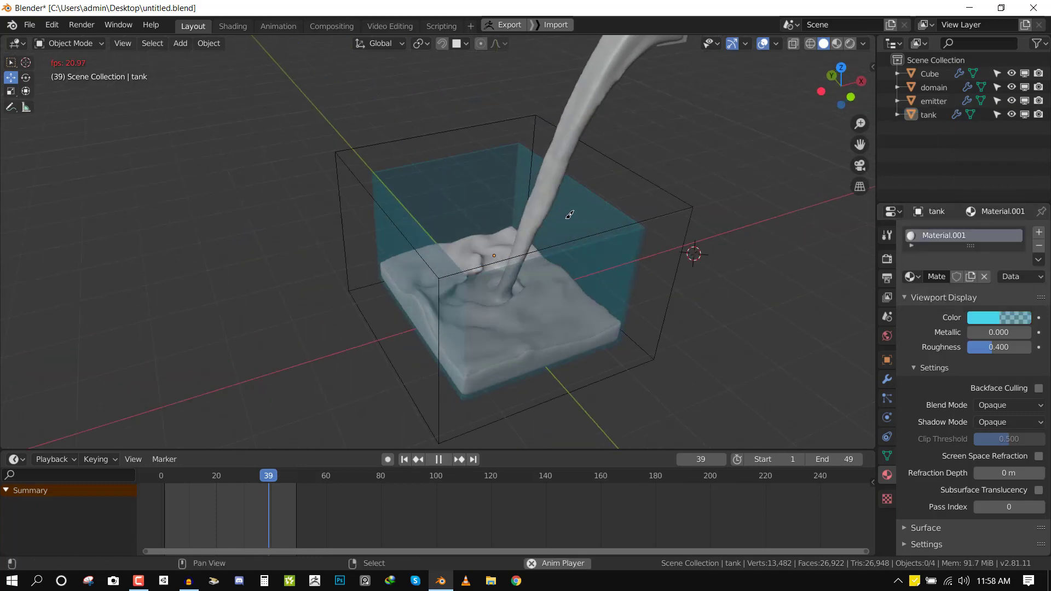
scroll(570, 215, up, 4)
scroll(521, 203, down, 2)
scroll(521, 213, up, 3)
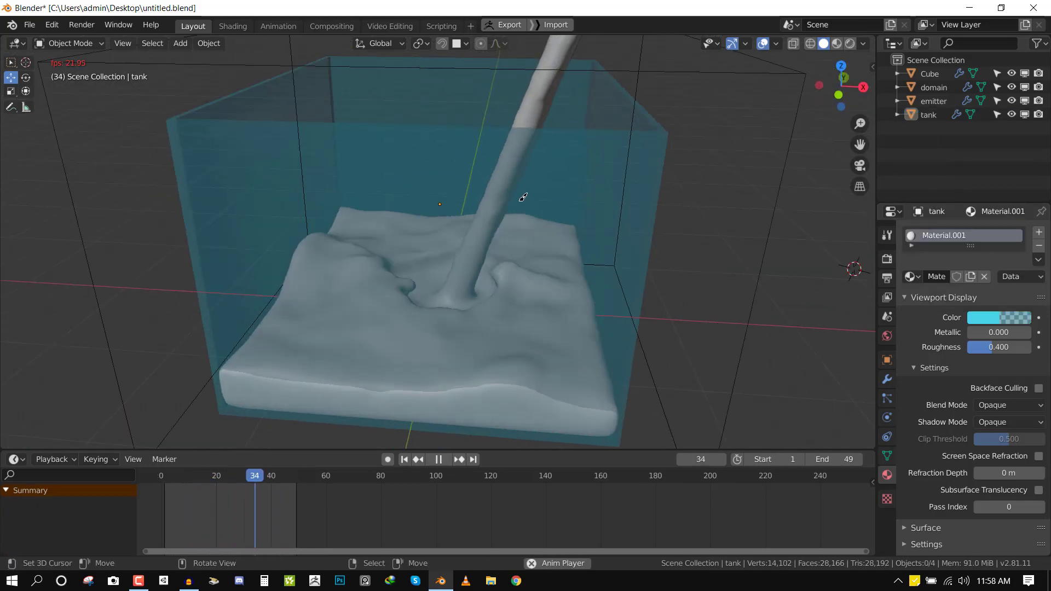
scroll(526, 206, down, 2)
scroll(516, 228, up, 2)
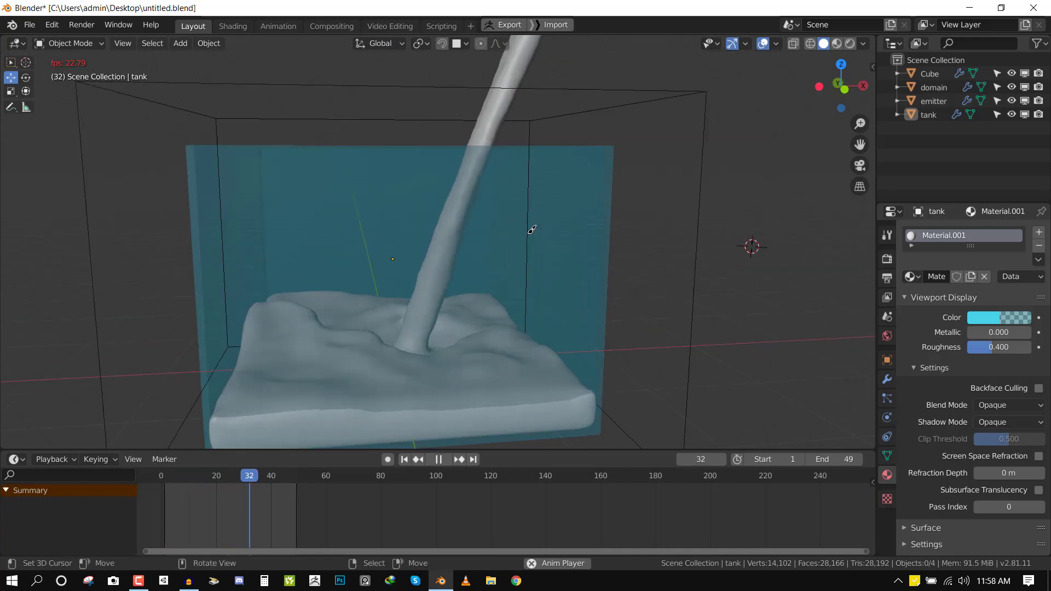
scroll(516, 228, down, 1)
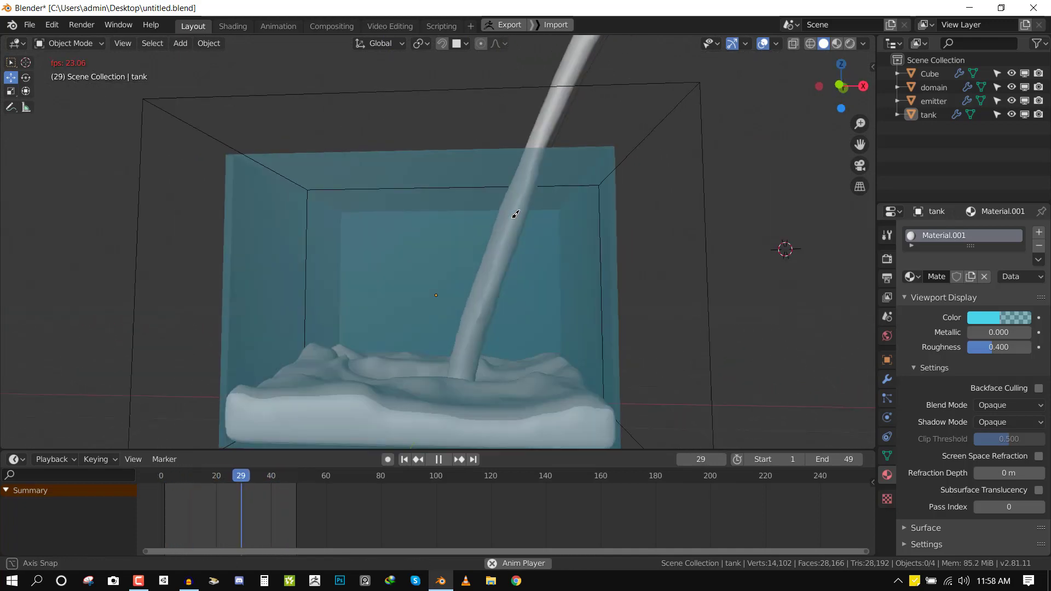